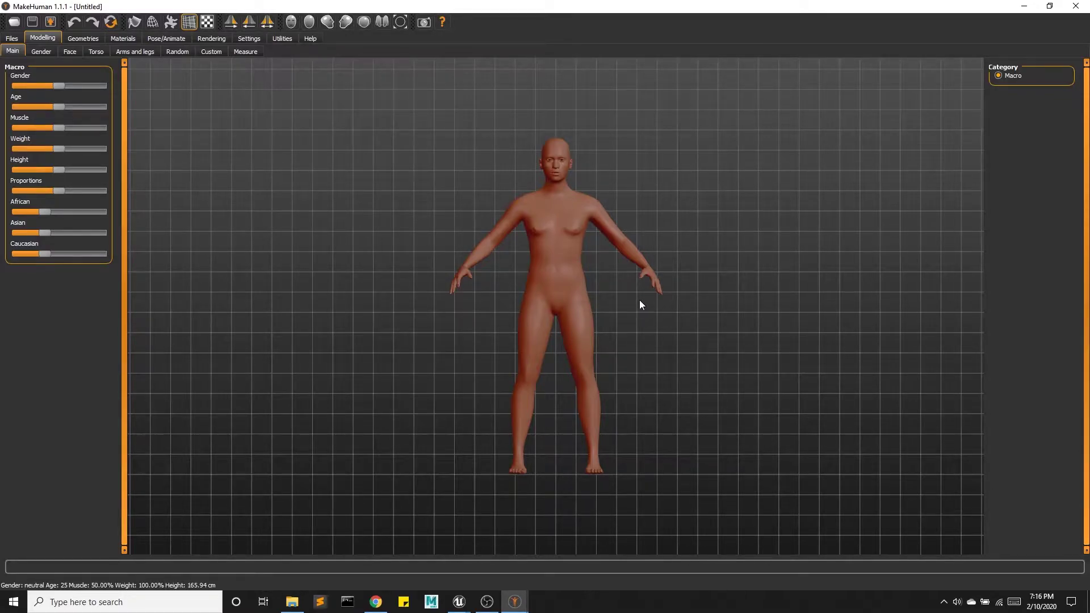
# Randomize the default human's Macro, Face and Body settings for a new, leaner shape
pyautogui.click(176, 52)
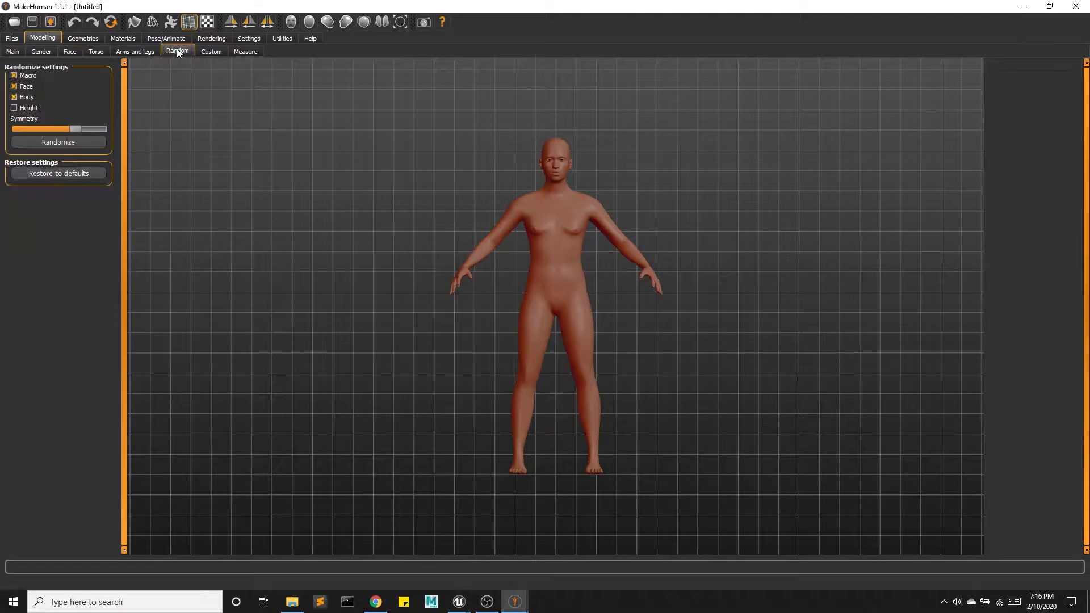
pyautogui.click(45, 141)
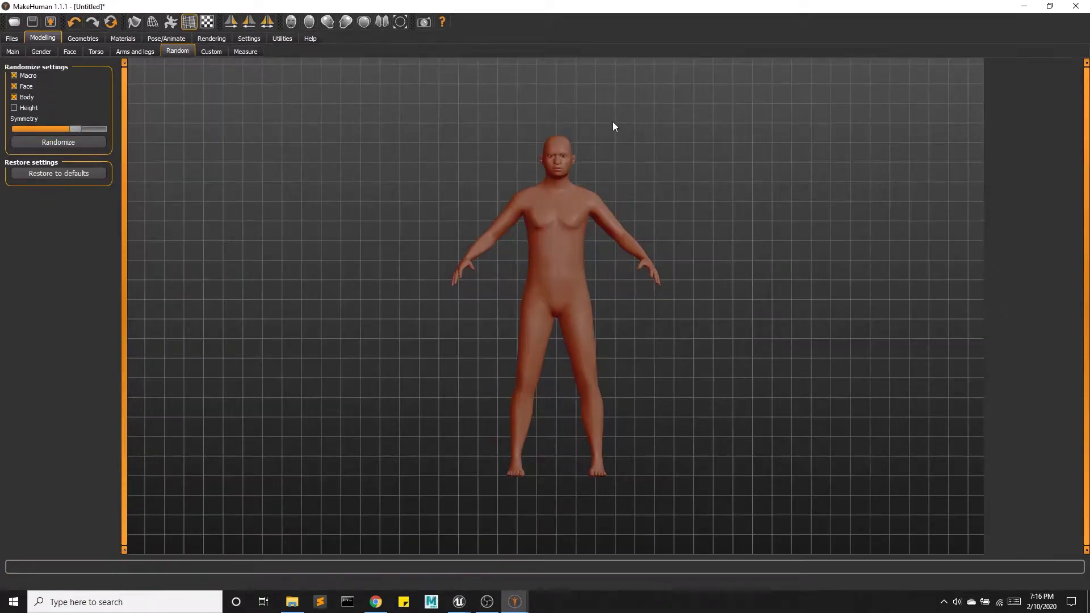
# Dress the human in the Male elegantsuit and Shoes03
pyautogui.click(91, 41)
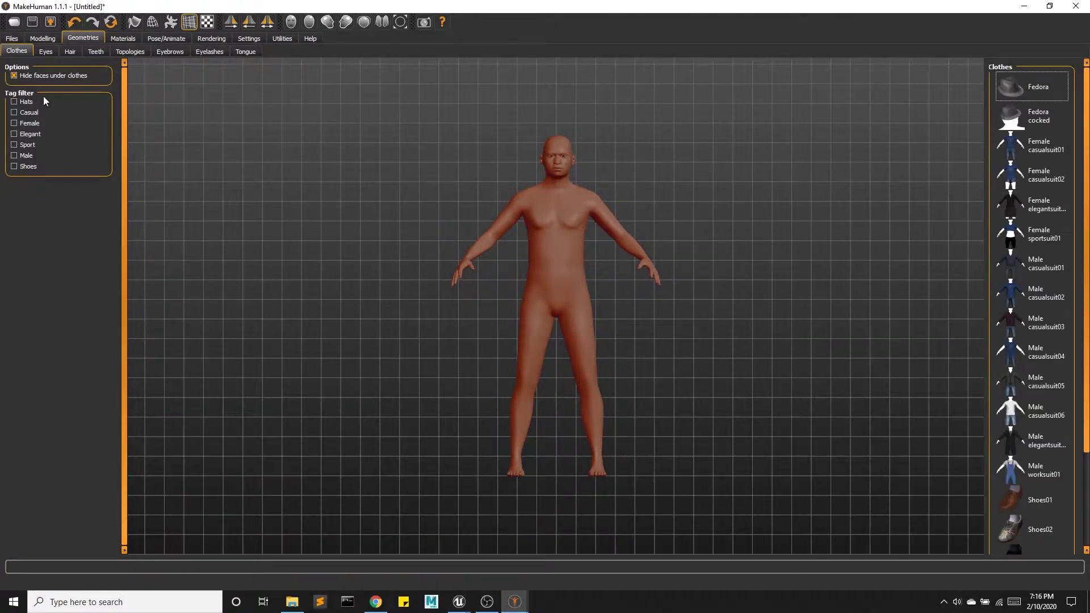
pyautogui.click(1054, 206)
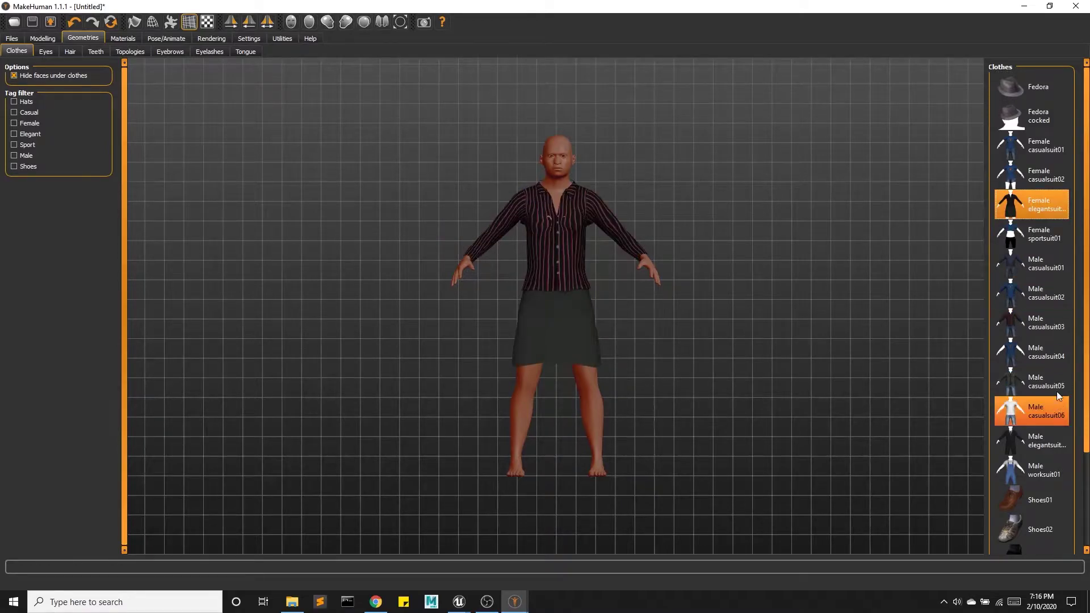
pyautogui.click(1036, 205)
pyautogui.click(1048, 440)
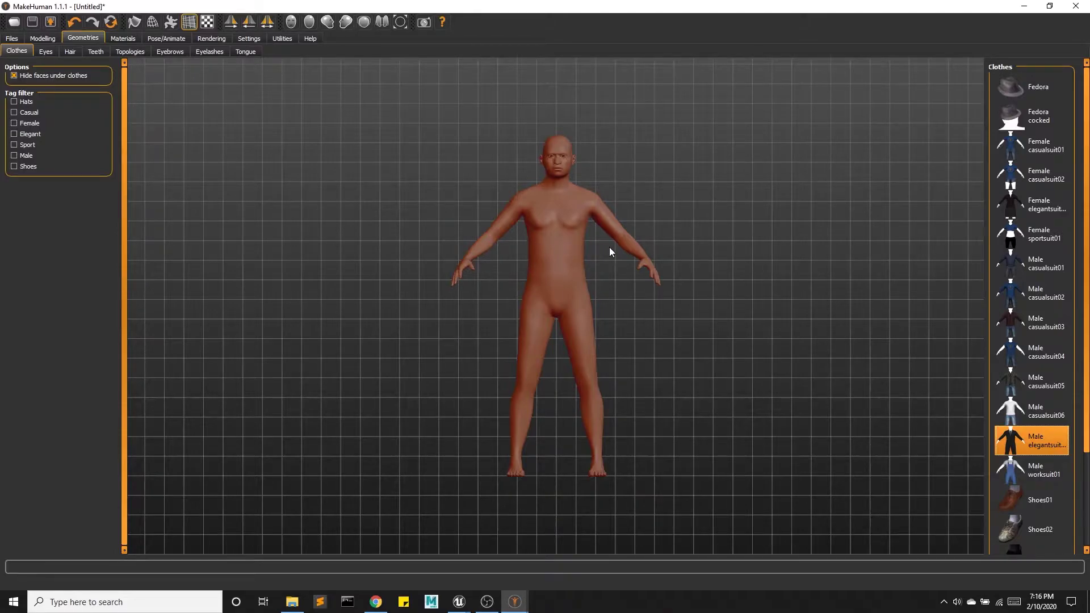
pyautogui.click(47, 51)
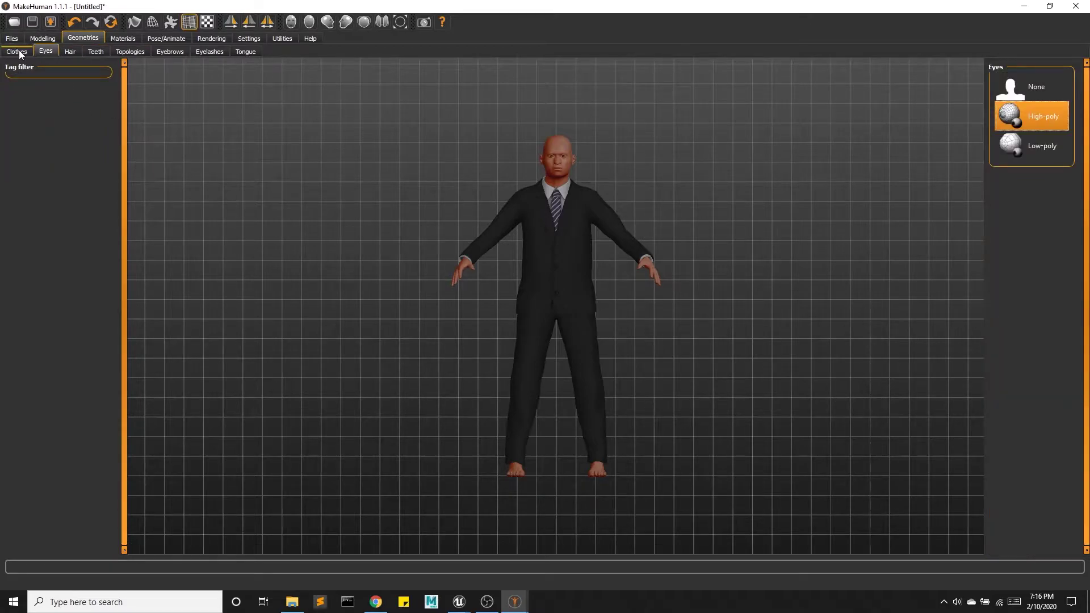
pyautogui.click(18, 52)
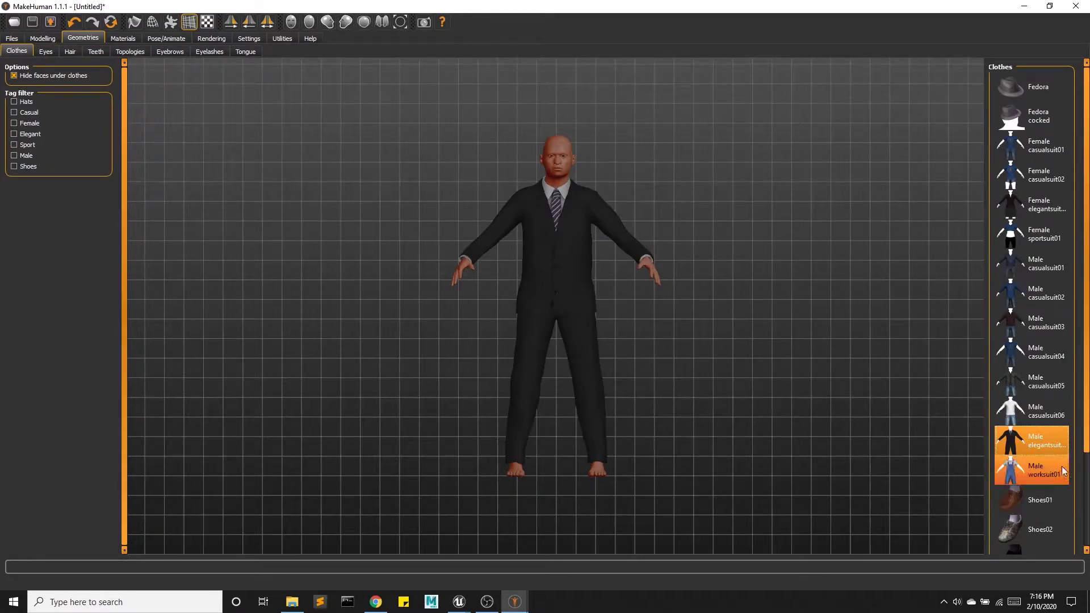
pyautogui.scroll(-3, 1041, 469)
pyautogui.scroll(-1, 1034, 462)
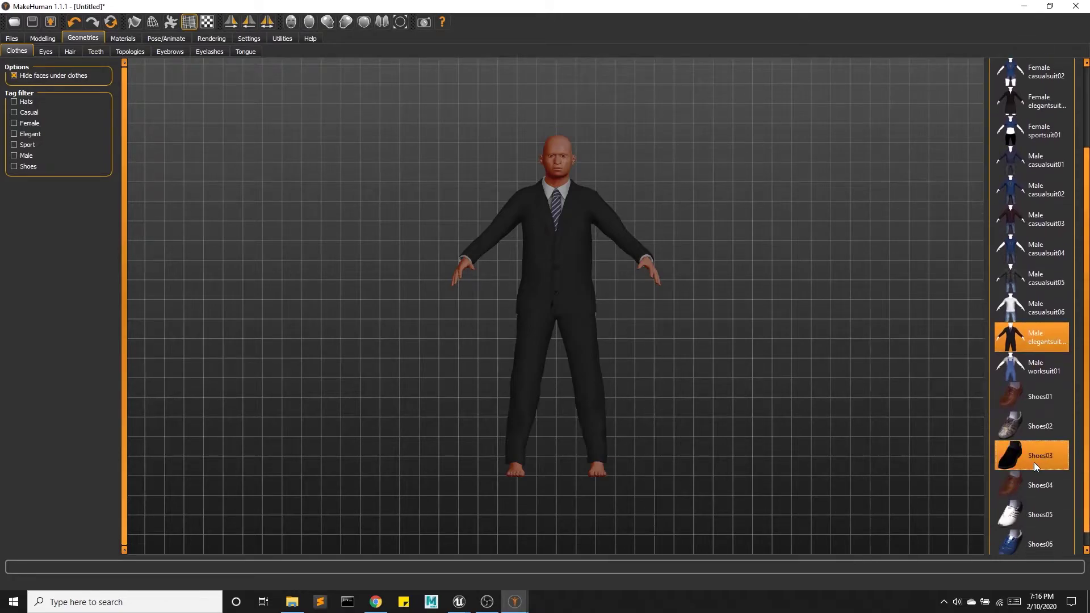
pyautogui.click(1032, 461)
# Give the human Short04 hair, Eyelashes01 and Eyebrow009 eyebrows
pyautogui.click(69, 51)
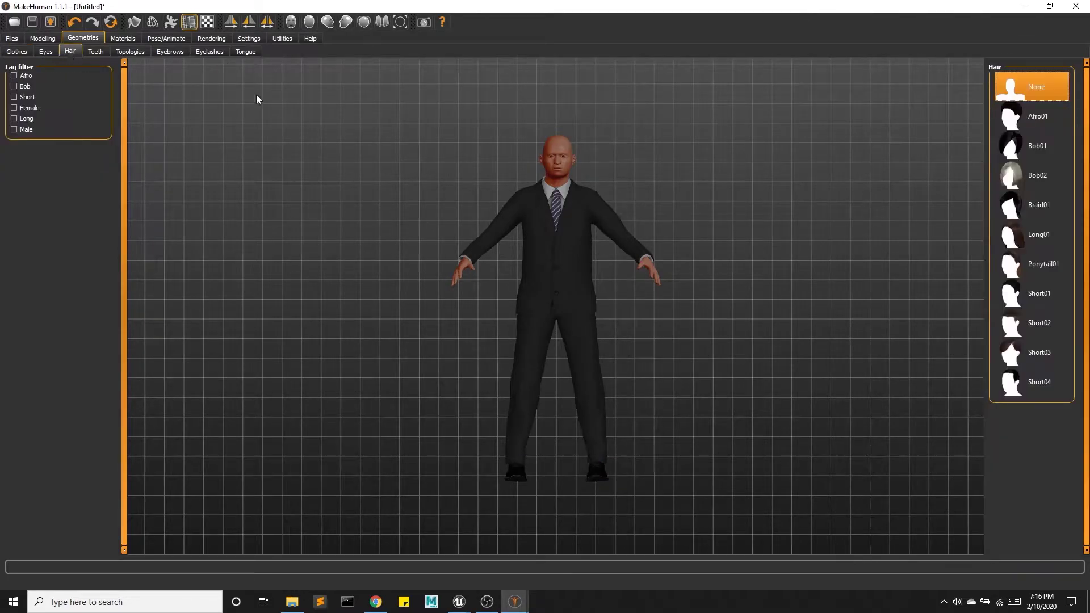
pyautogui.click(1048, 390)
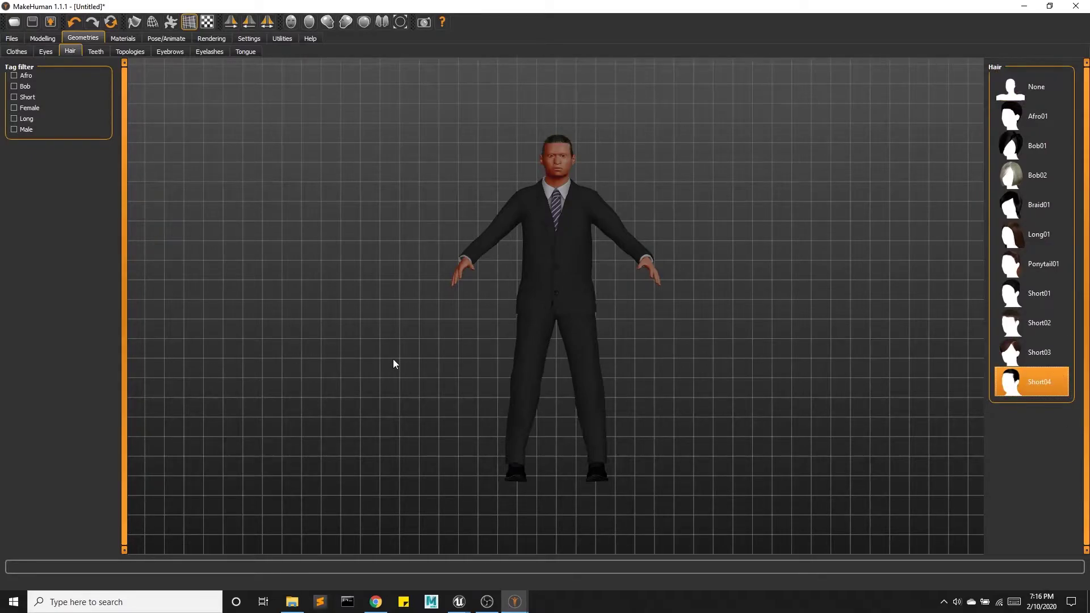
pyautogui.click(210, 51)
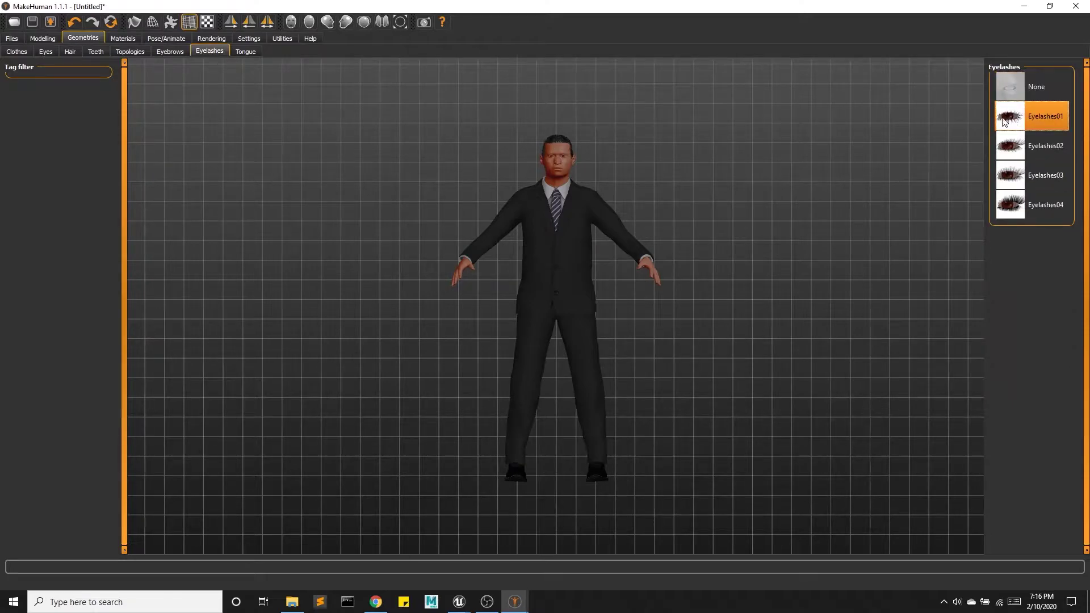
pyautogui.click(162, 54)
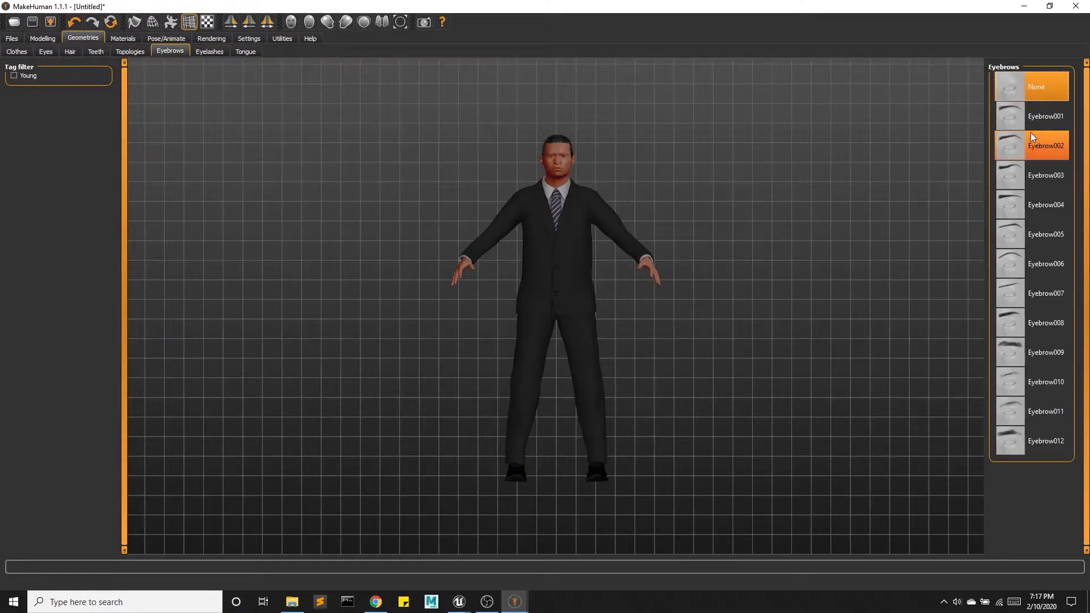
pyautogui.click(1036, 350)
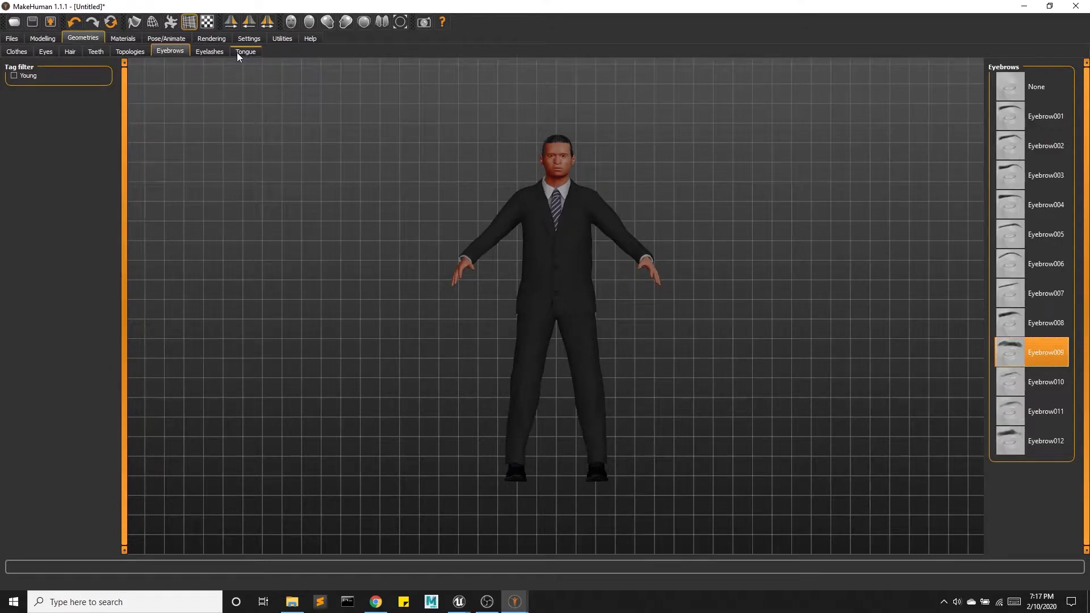
pyautogui.click(164, 39)
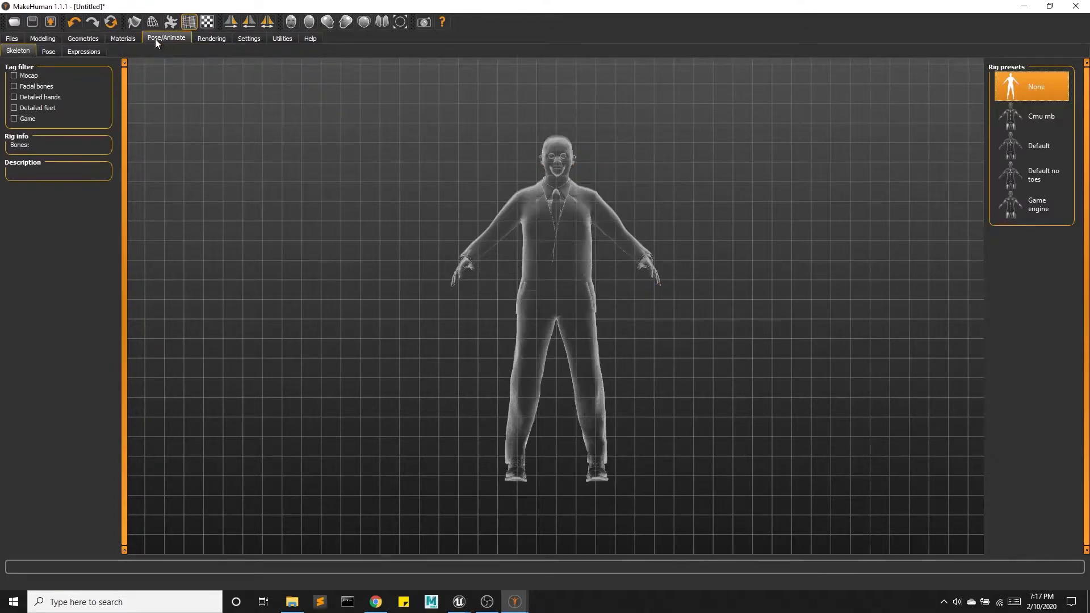
# Put the dressed human in the Tpose pose
pyautogui.click(48, 52)
pyautogui.scroll(-3, 1033, 397)
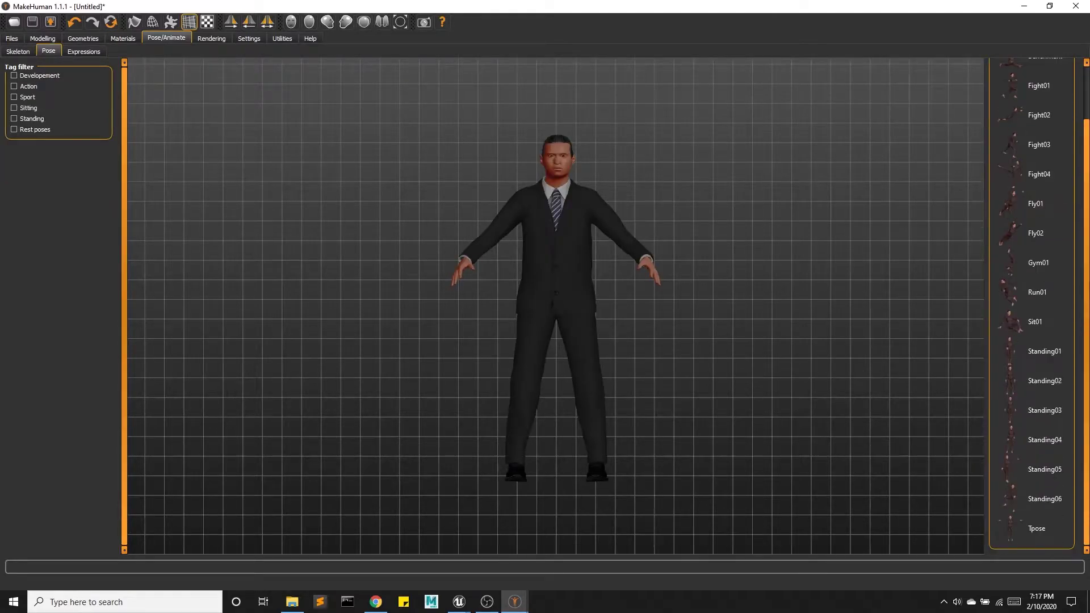
pyautogui.click(1043, 536)
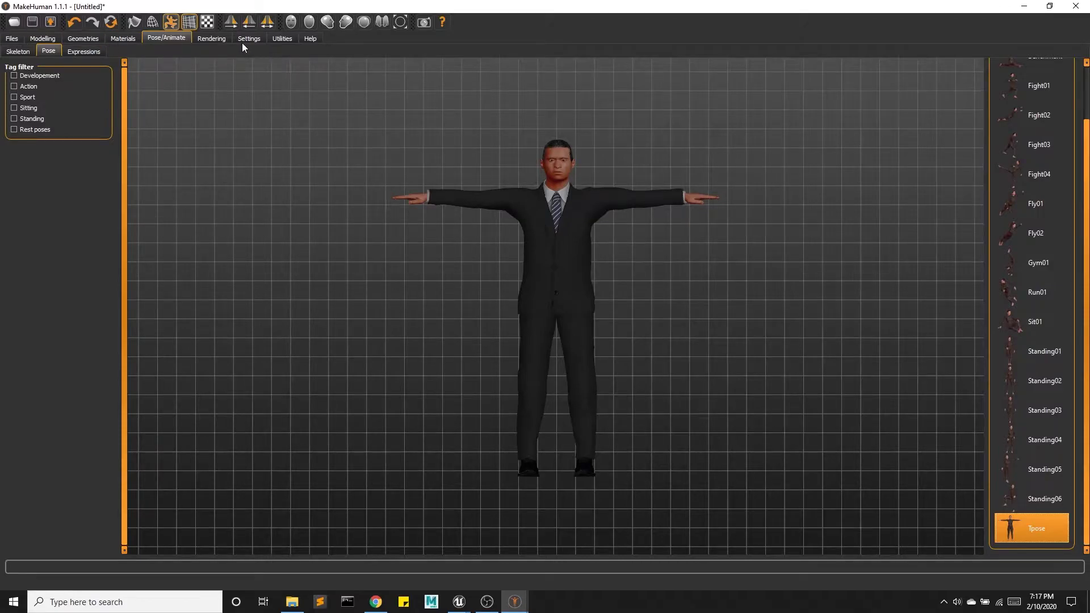
# Set the export format to Filmbox (fbx) for exporting the figure as Bob
pyautogui.click(12, 38)
pyautogui.click(67, 52)
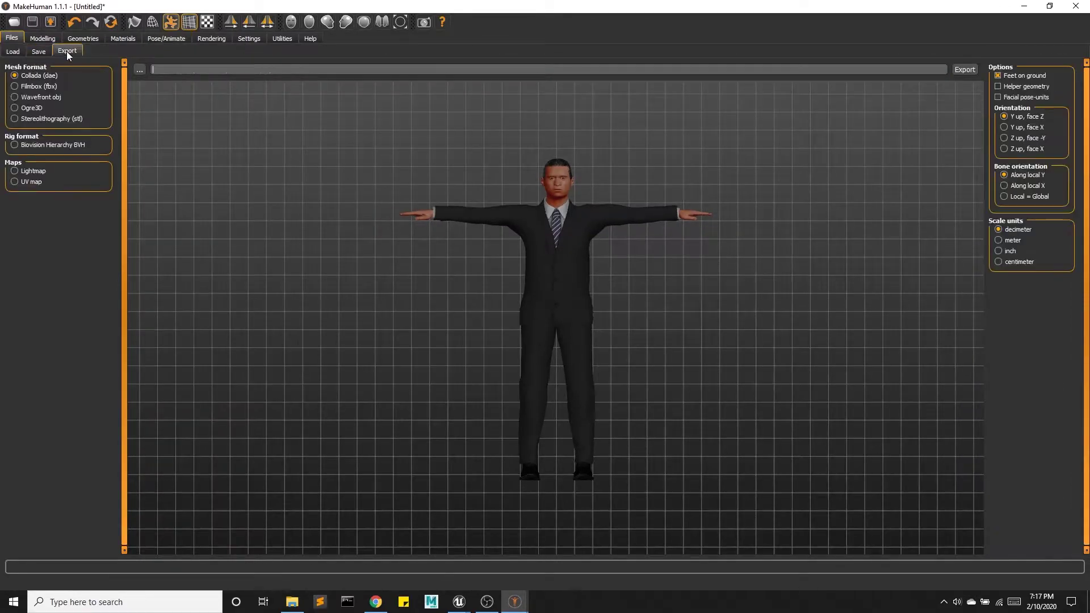
pyautogui.click(15, 86)
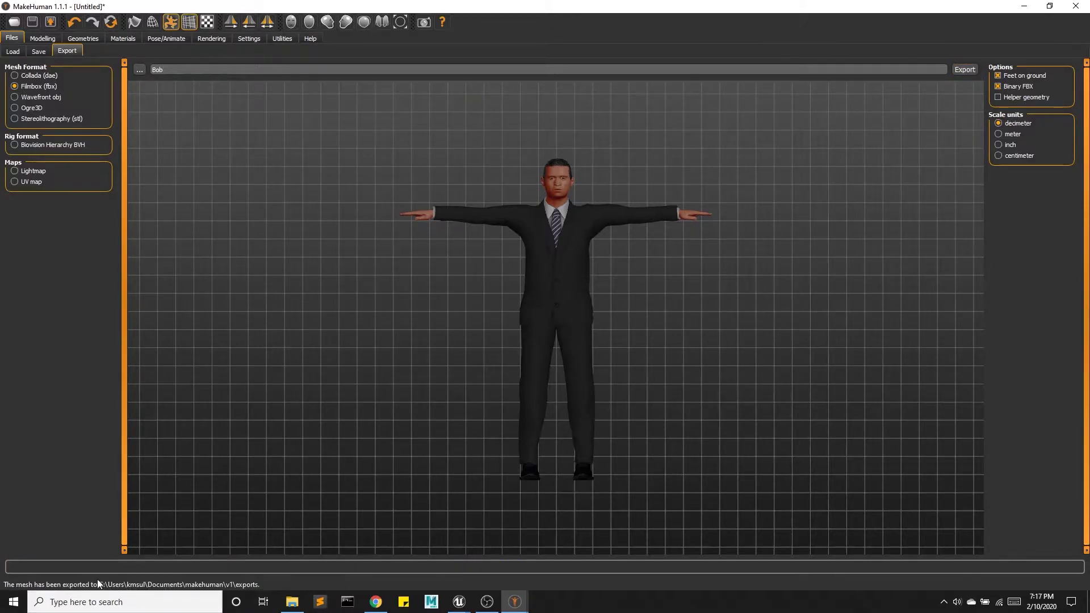
# Browse File Explorer to Documents > makehuman > v1 > exports and select Bob.fbx
pyautogui.click(292, 603)
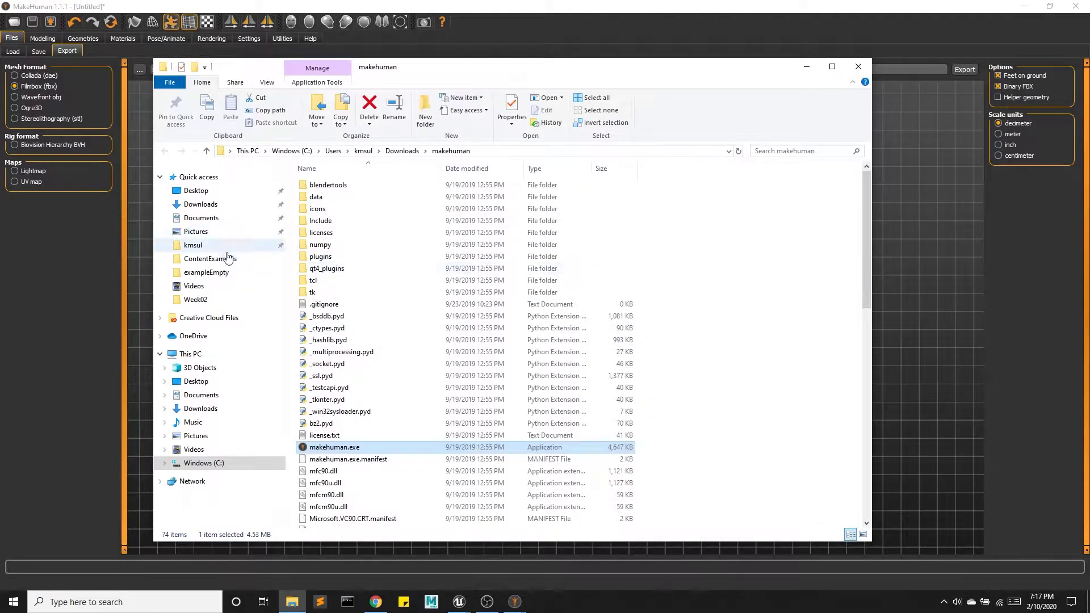
pyautogui.click(222, 218)
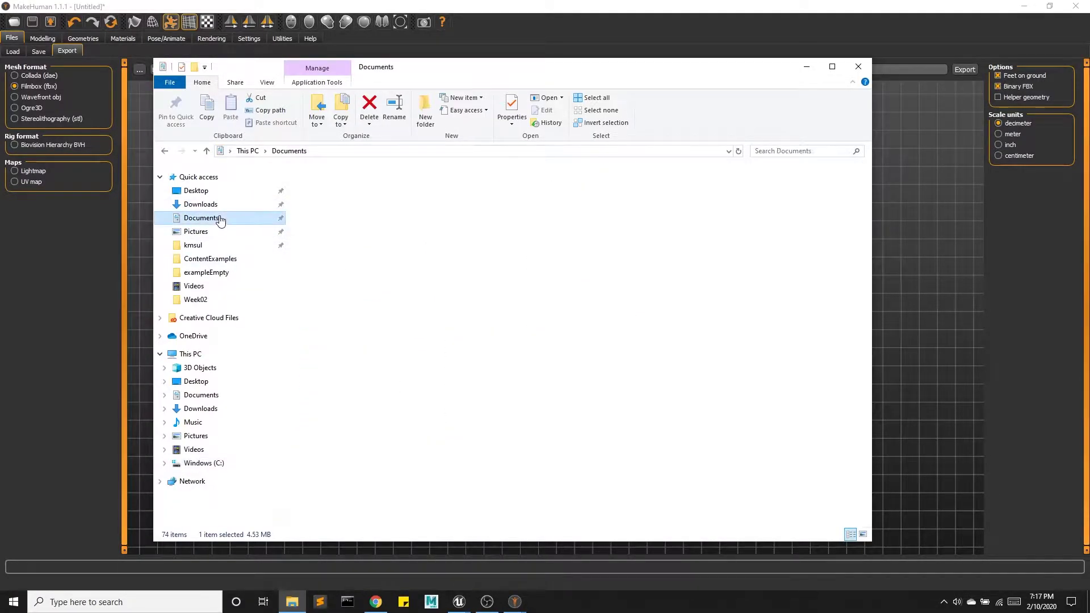
pyautogui.doubleClick(328, 245)
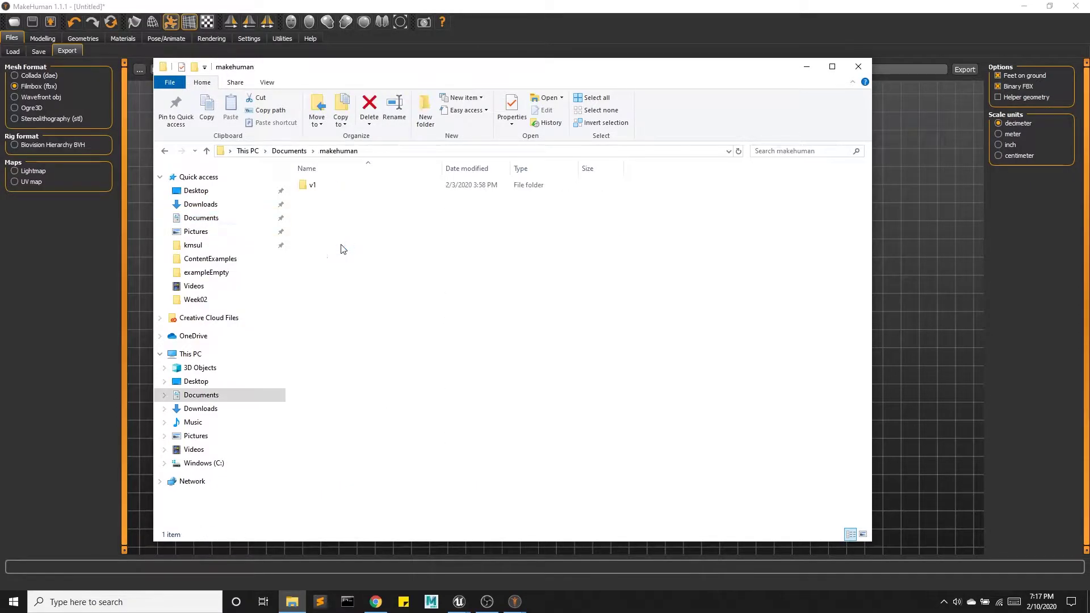
pyautogui.doubleClick(329, 186)
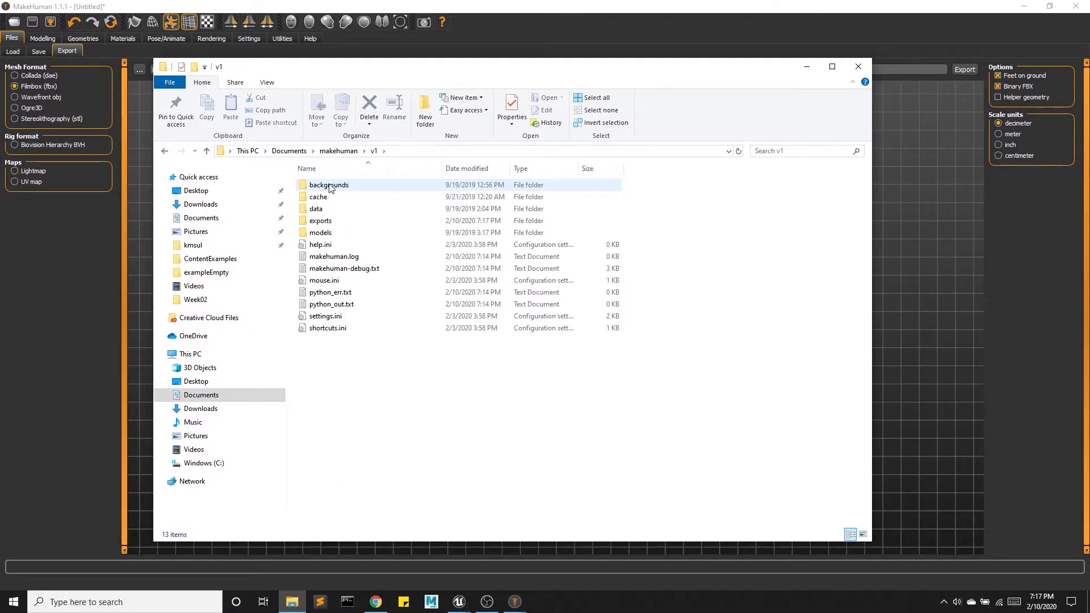
pyautogui.doubleClick(333, 222)
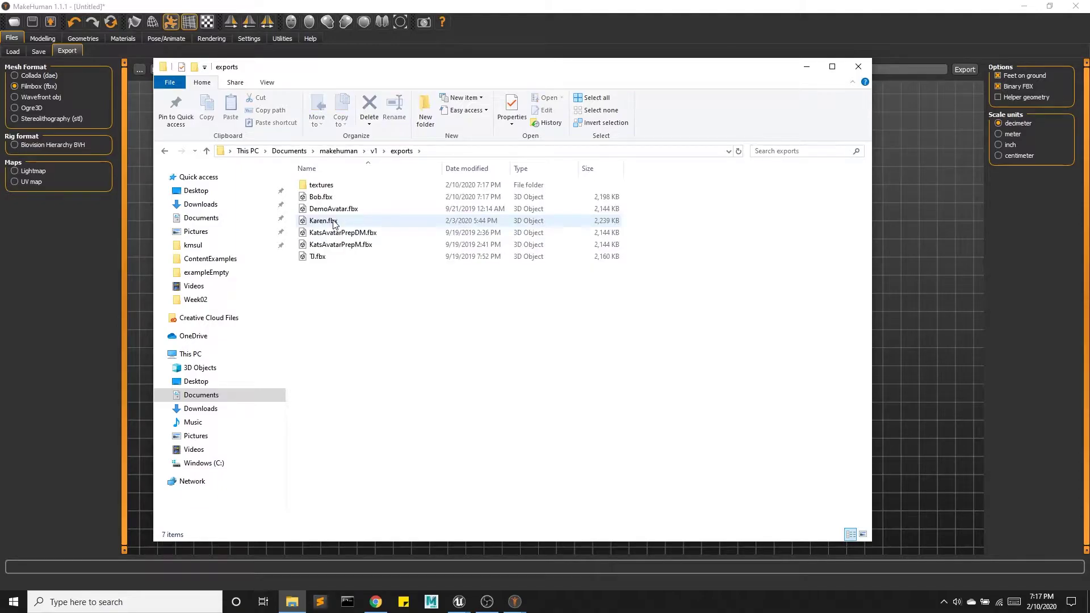
pyautogui.click(324, 198)
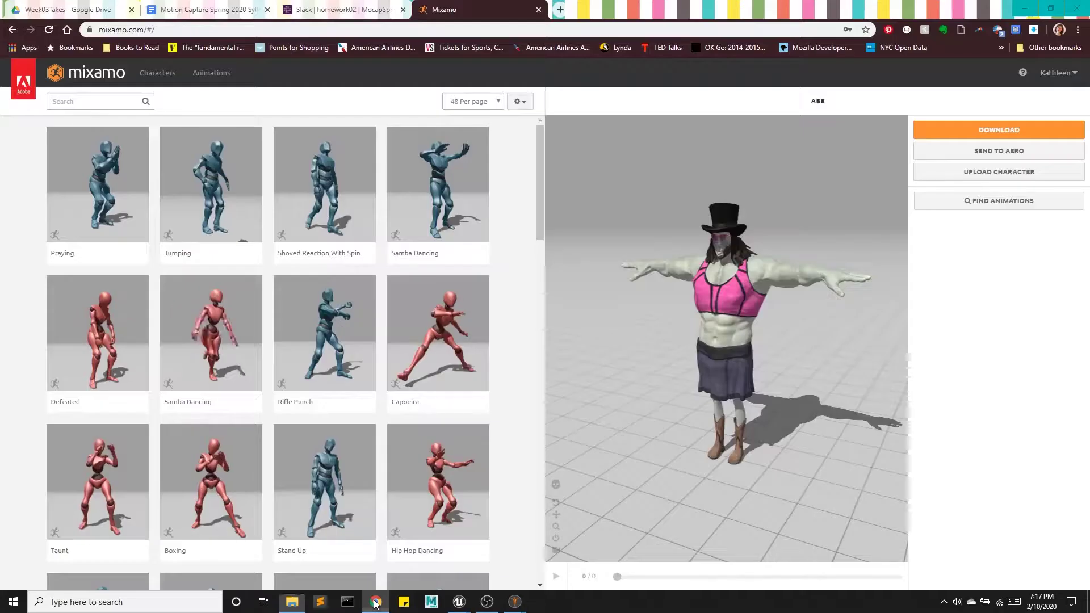
# Upload Bob.fbx from the makehuman v1 exports folder as a new Mixamo character
pyautogui.click(375, 602)
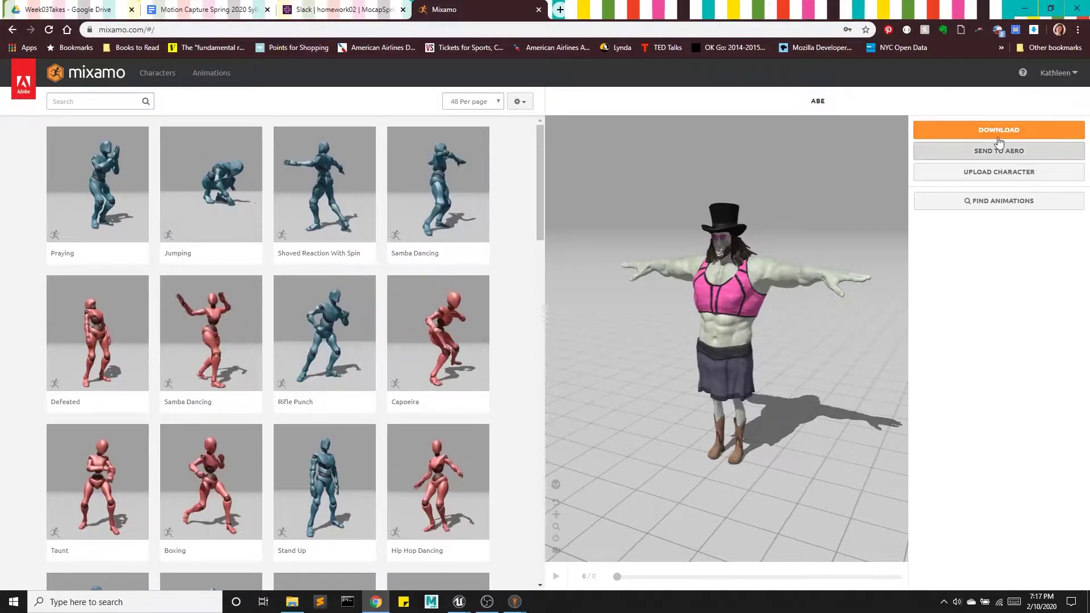
pyautogui.click(928, 172)
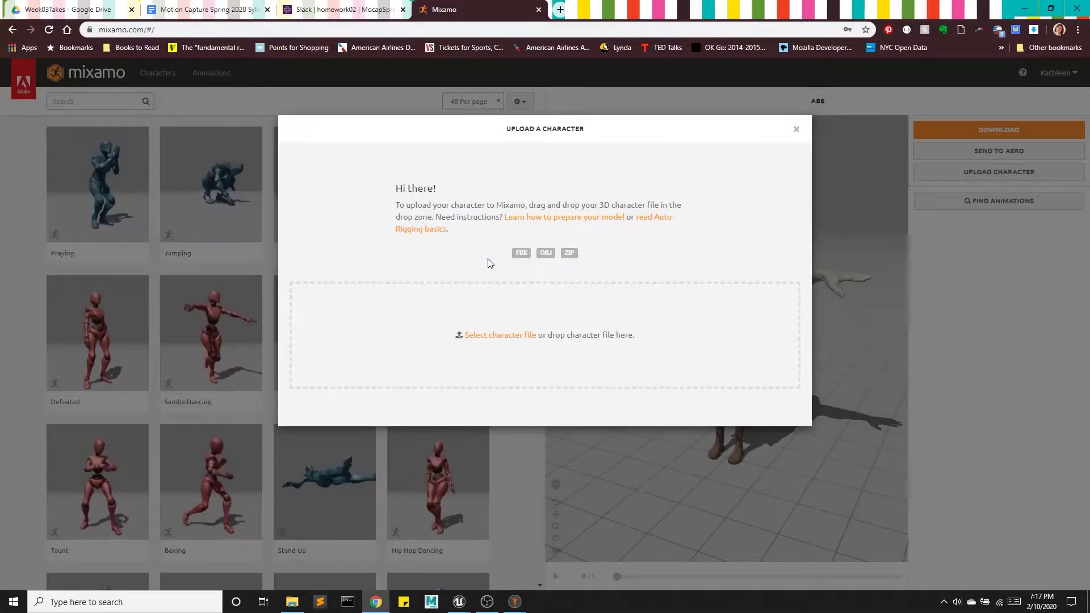
pyautogui.click(491, 336)
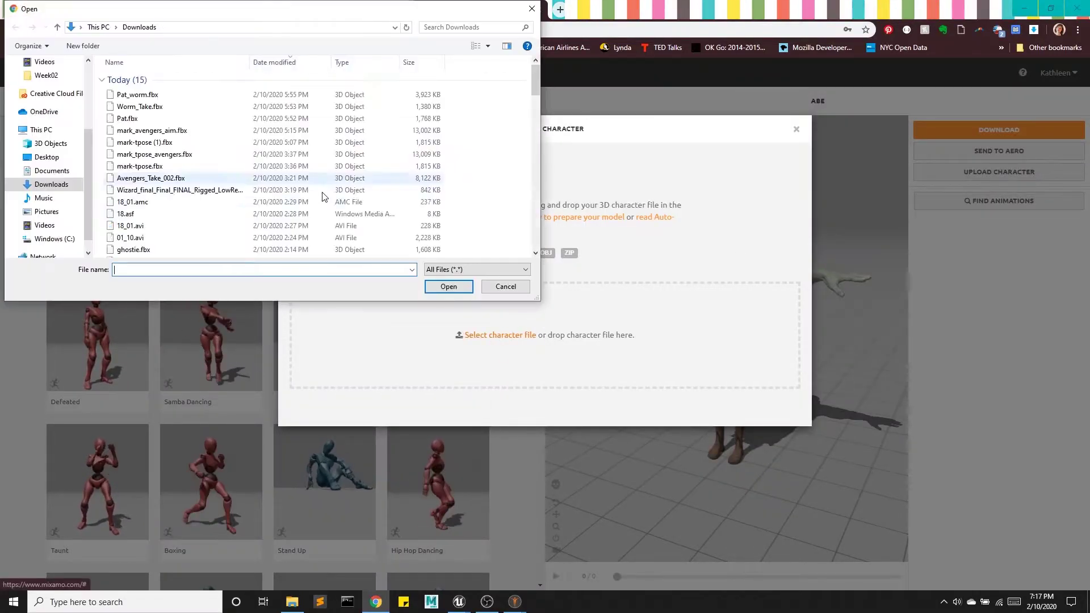
pyautogui.click(56, 172)
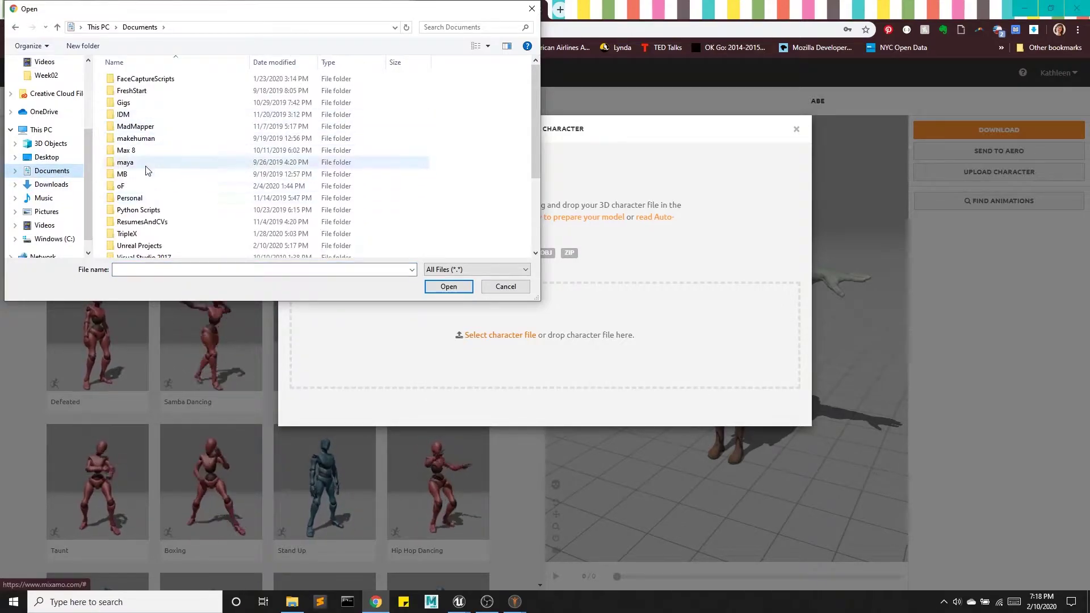
pyautogui.doubleClick(152, 139)
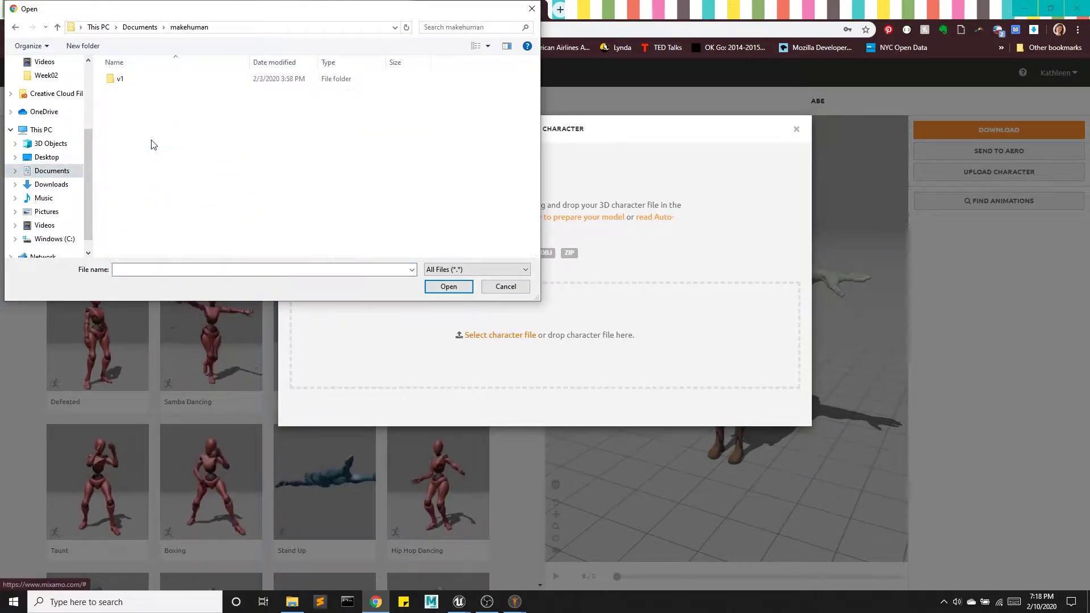
pyautogui.doubleClick(130, 79)
pyautogui.doubleClick(143, 115)
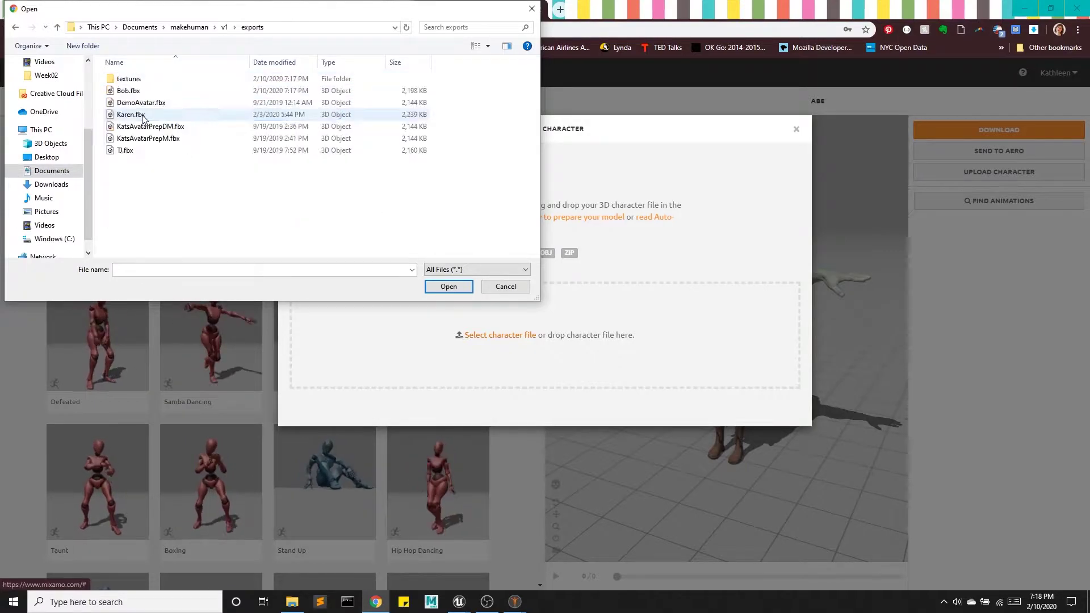
pyautogui.click(128, 91)
pyautogui.click(450, 286)
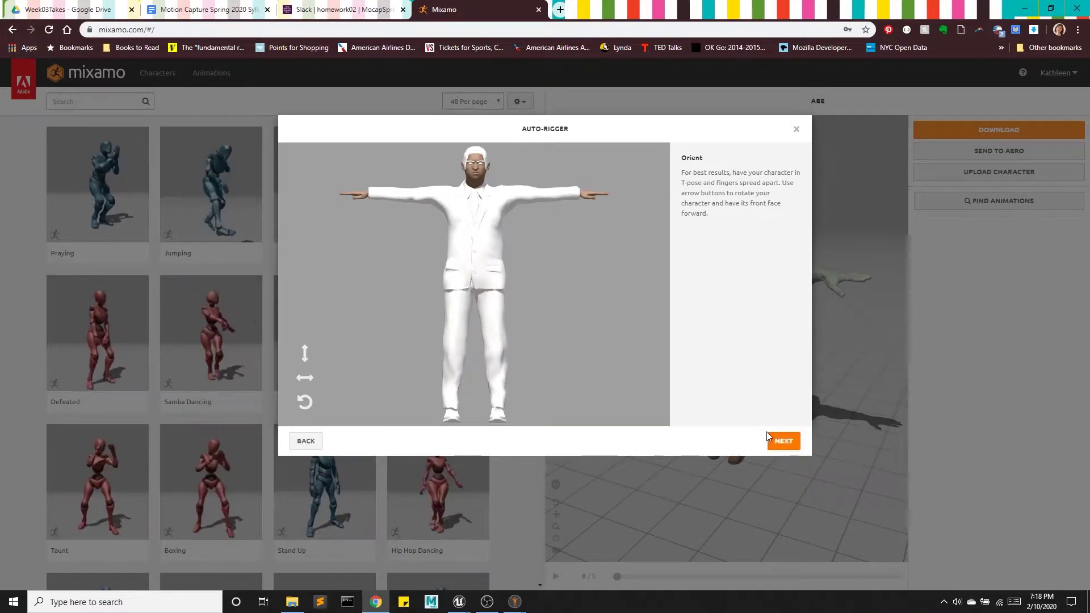
# Place the chin, wrist, elbow, knee and groin markers with symmetry turned off
pyautogui.click(783, 442)
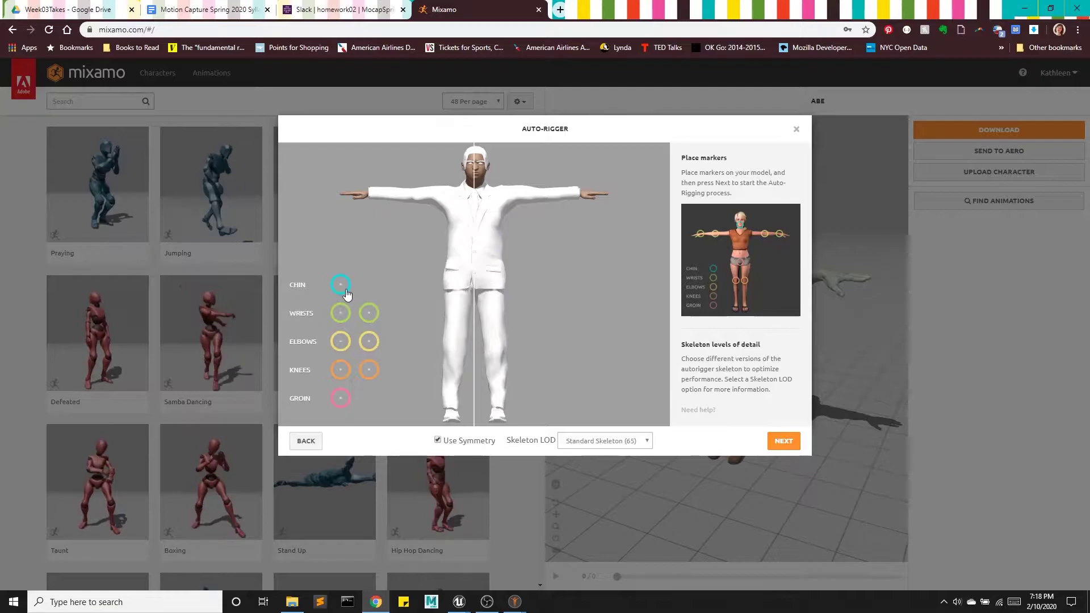
pyautogui.moveTo(341, 285); pyautogui.dragTo(476, 180)
pyautogui.click(438, 440)
pyautogui.moveTo(340, 313)
pyautogui.mouseDown()
pyautogui.moveTo(372, 226)
pyautogui.moveTo(368, 194)
pyautogui.mouseUp()
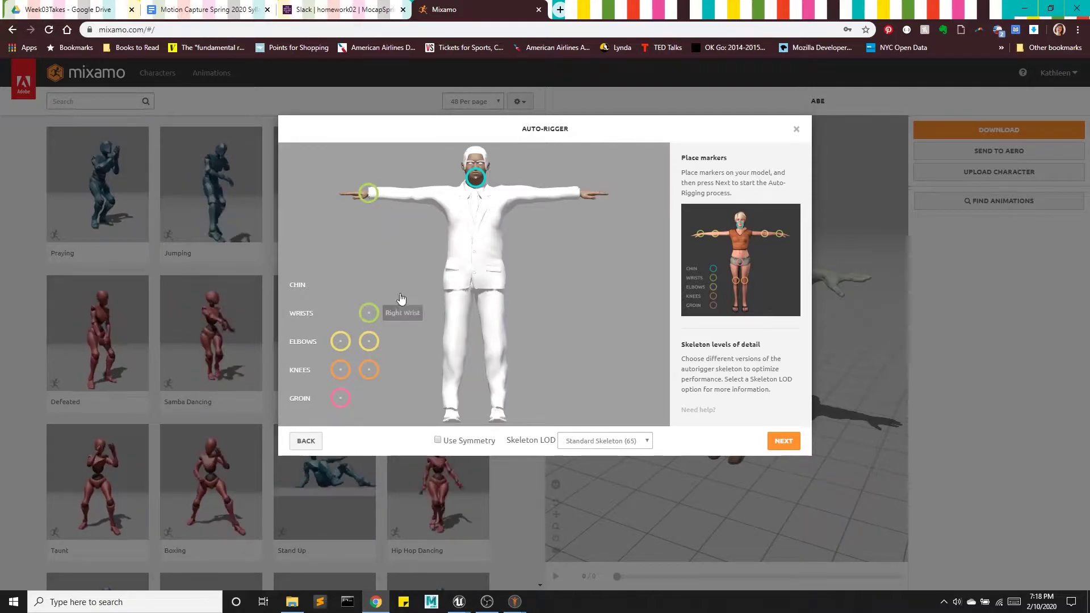
pyautogui.moveTo(368, 312)
pyautogui.mouseDown()
pyautogui.moveTo(549, 202)
pyautogui.moveTo(581, 199)
pyautogui.mouseUp()
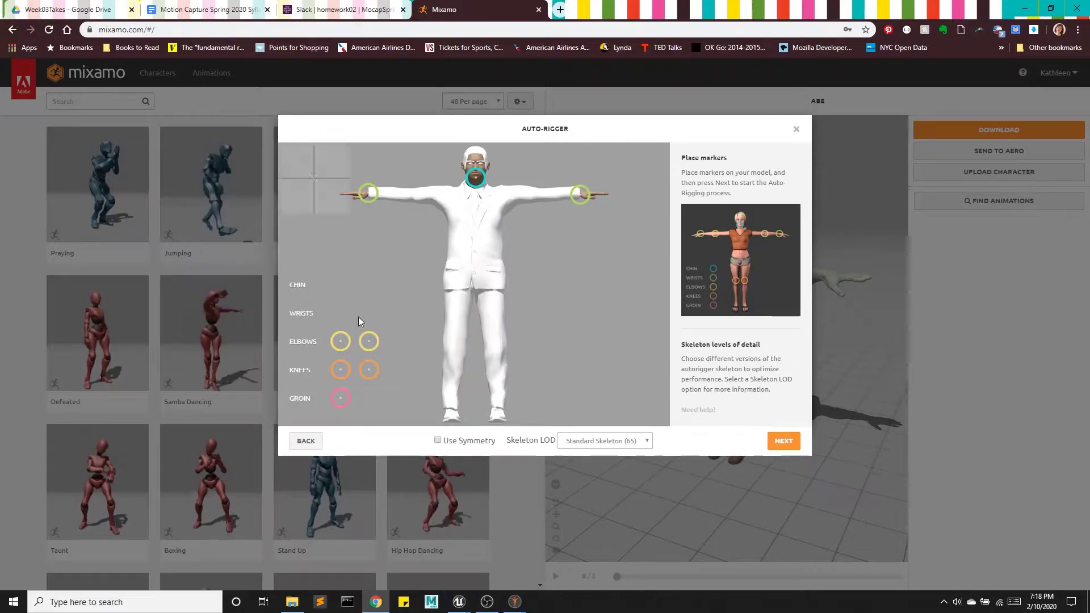
pyautogui.moveTo(341, 342); pyautogui.dragTo(410, 195)
pyautogui.moveTo(368, 340)
pyautogui.mouseDown()
pyautogui.moveTo(518, 205)
pyautogui.moveTo(545, 198)
pyautogui.mouseUp()
pyautogui.moveTo(340, 370); pyautogui.dragTo(498, 353)
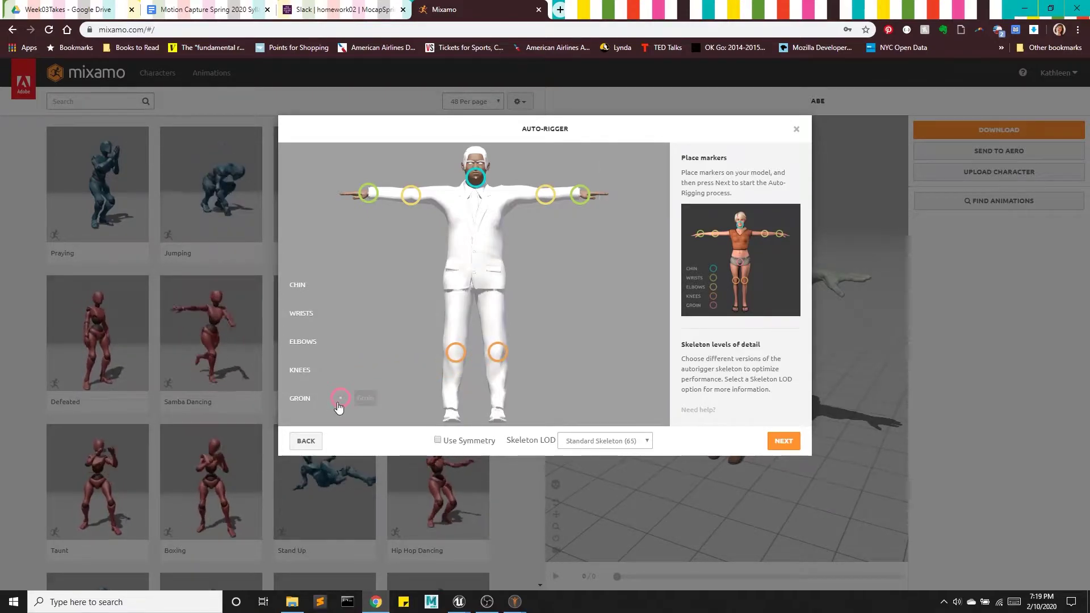
pyautogui.moveTo(340, 398); pyautogui.dragTo(475, 294)
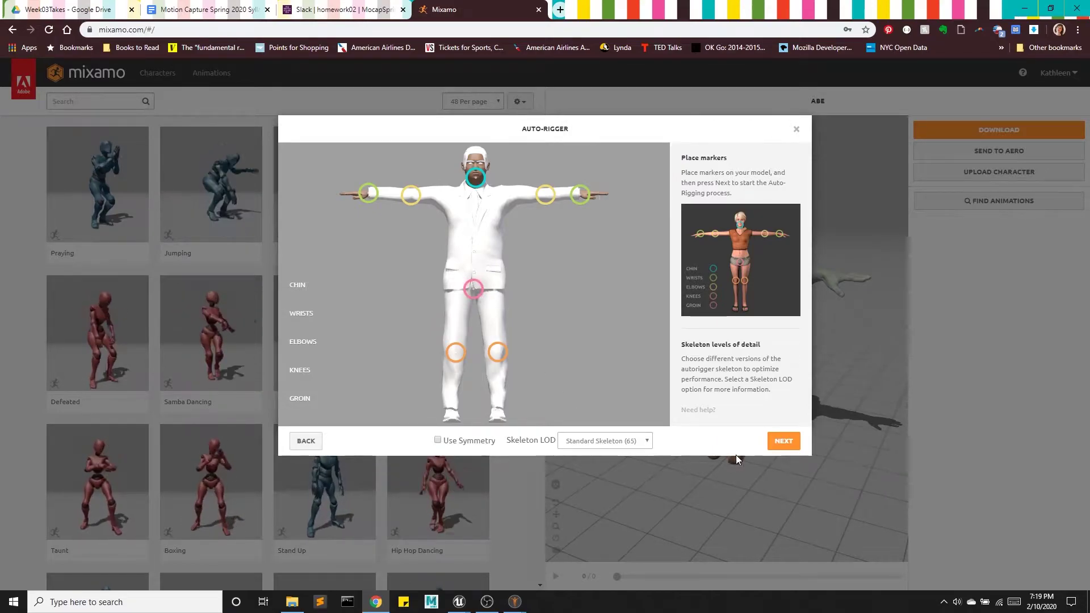
# Auto-rig with the Standard Skeleton (65) and make Bob the current character
pyautogui.click(606, 442)
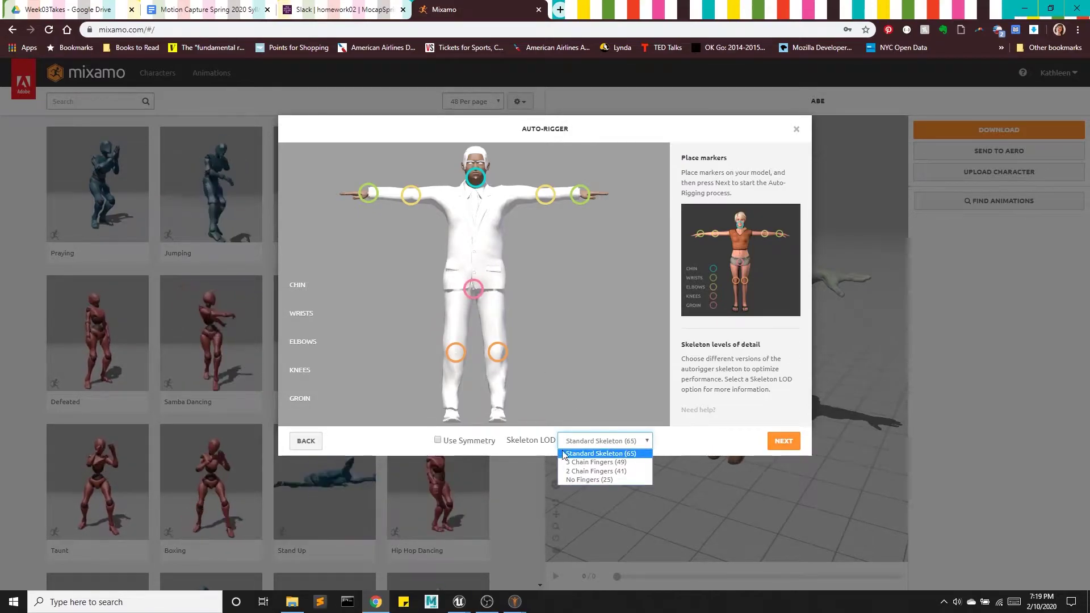
pyautogui.click(600, 453)
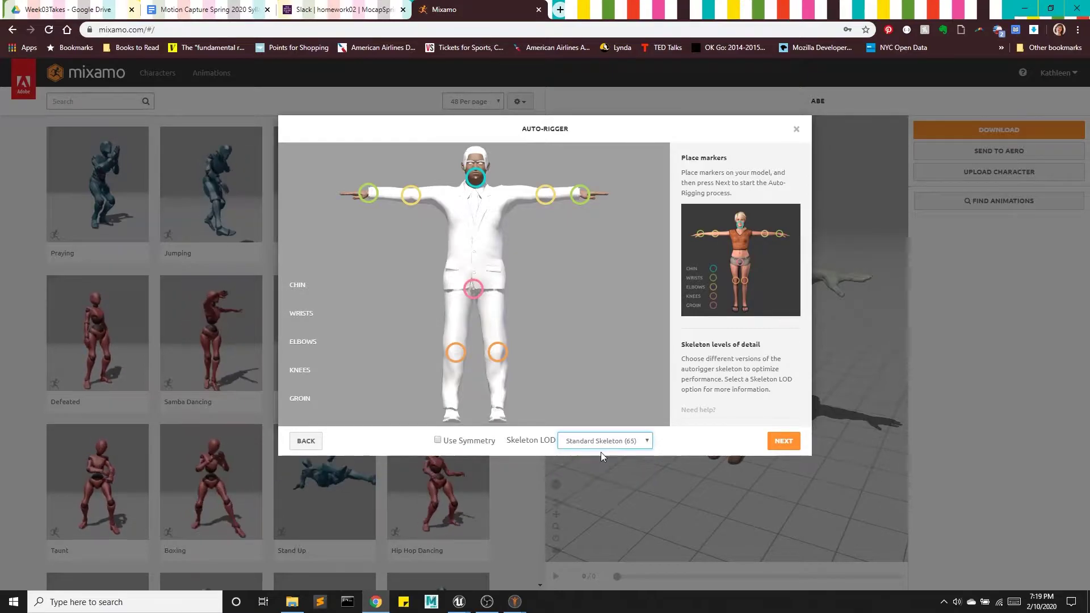
pyautogui.click(786, 442)
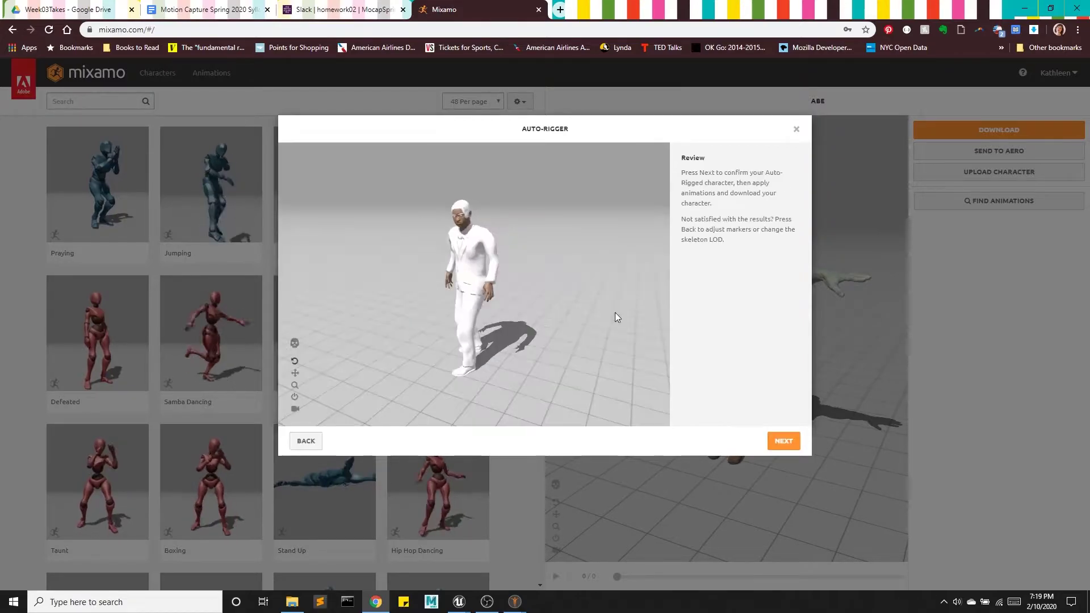
pyautogui.click(790, 445)
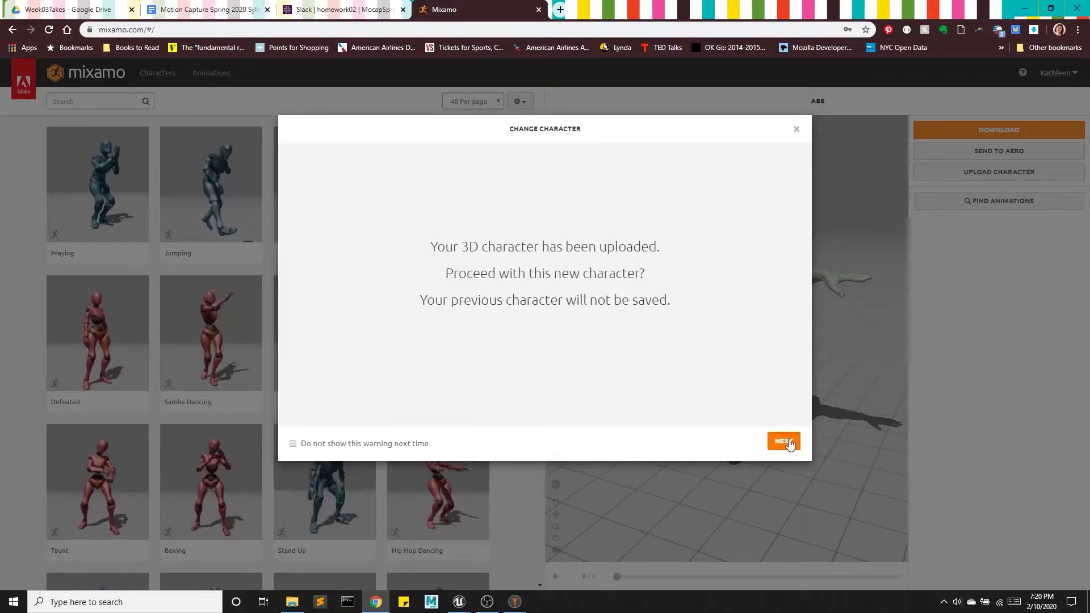
pyautogui.click(783, 441)
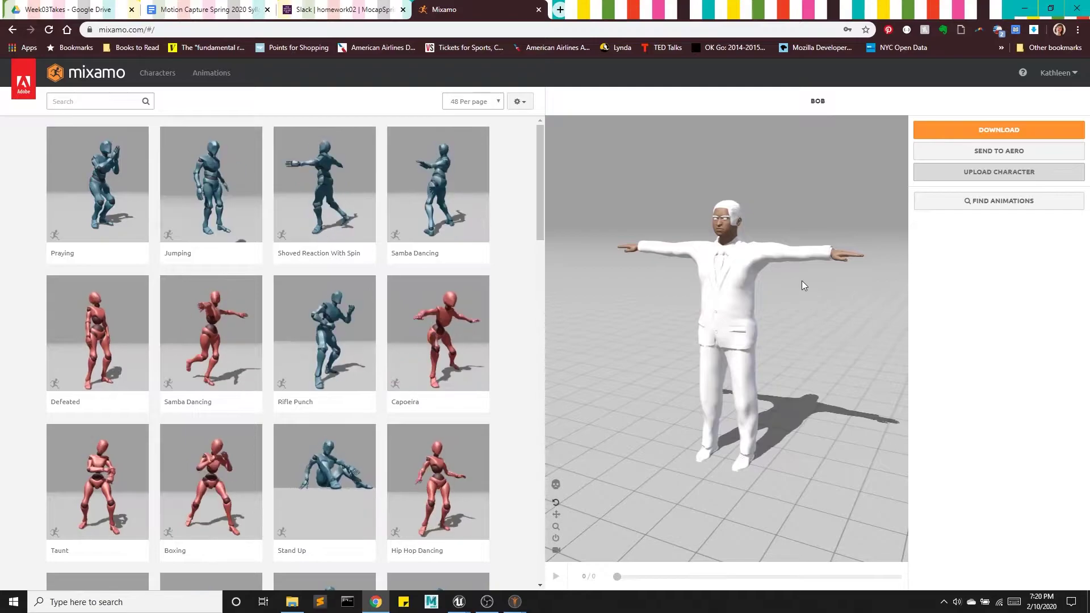
# Download the character as FBX in T-pose into the makehuman v1 exports folder
pyautogui.click(999, 129)
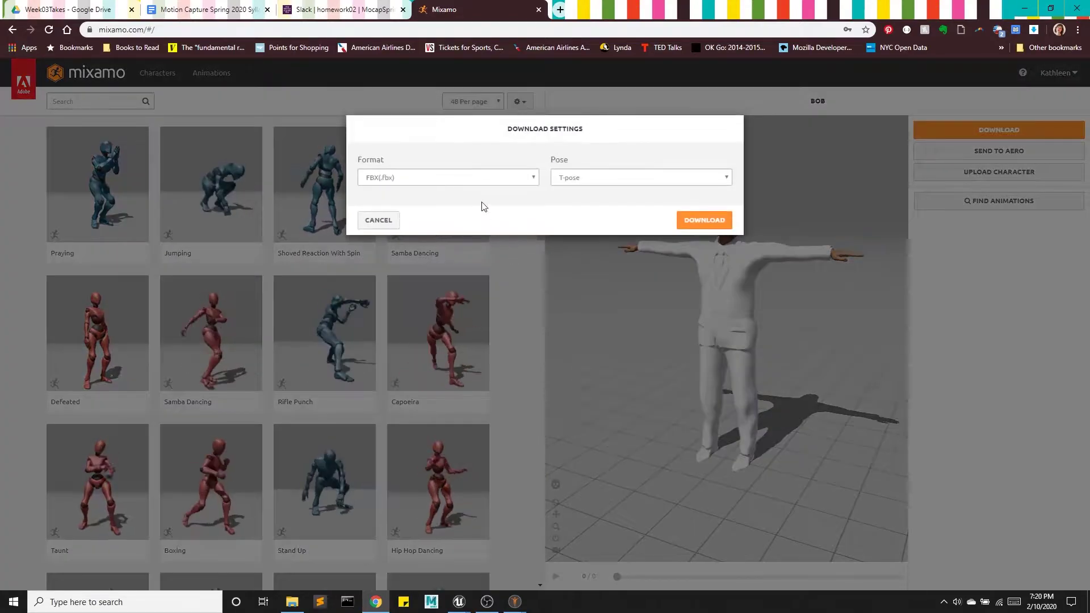
pyautogui.click(704, 220)
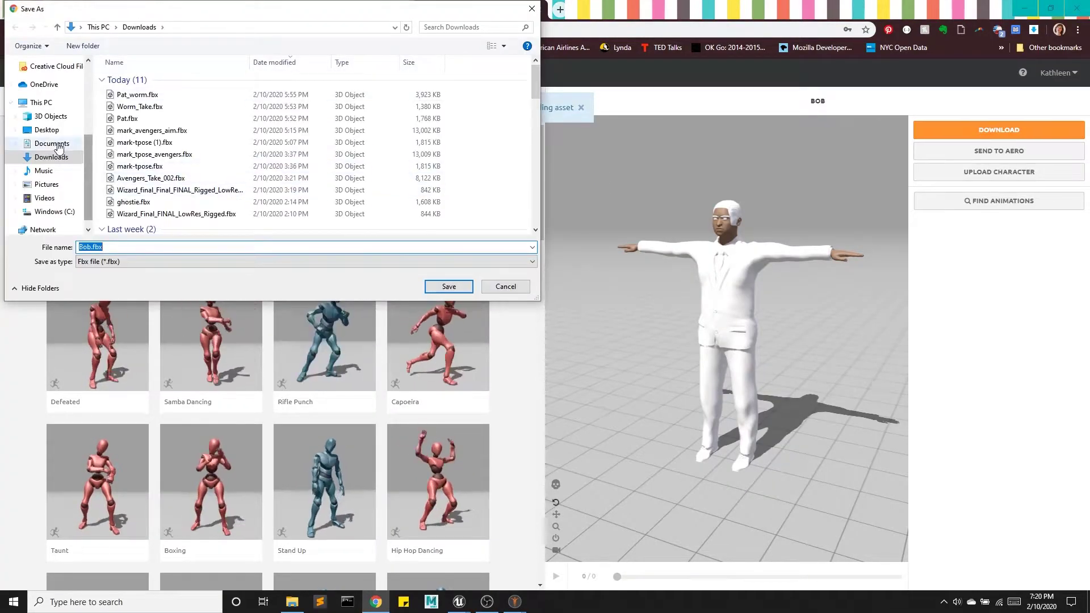
pyautogui.click(51, 145)
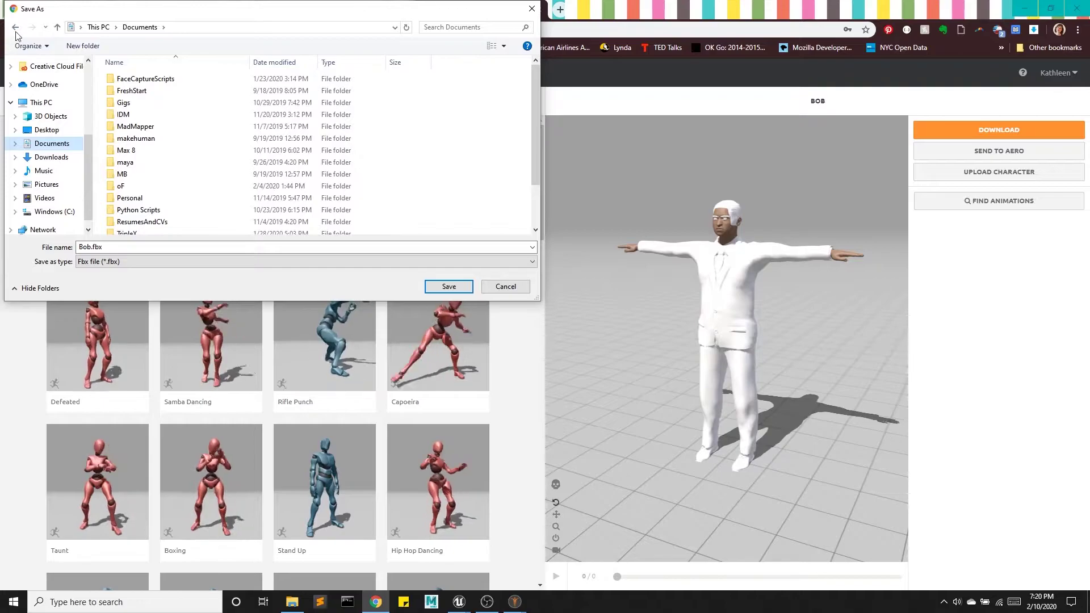
pyautogui.click(15, 28)
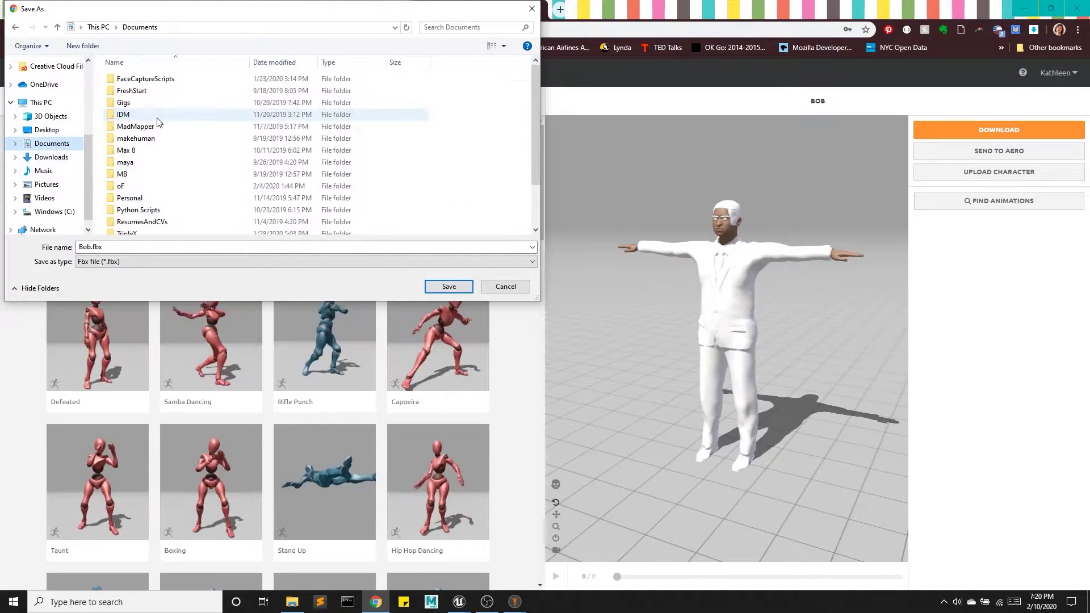
pyautogui.doubleClick(153, 139)
pyautogui.doubleClick(133, 80)
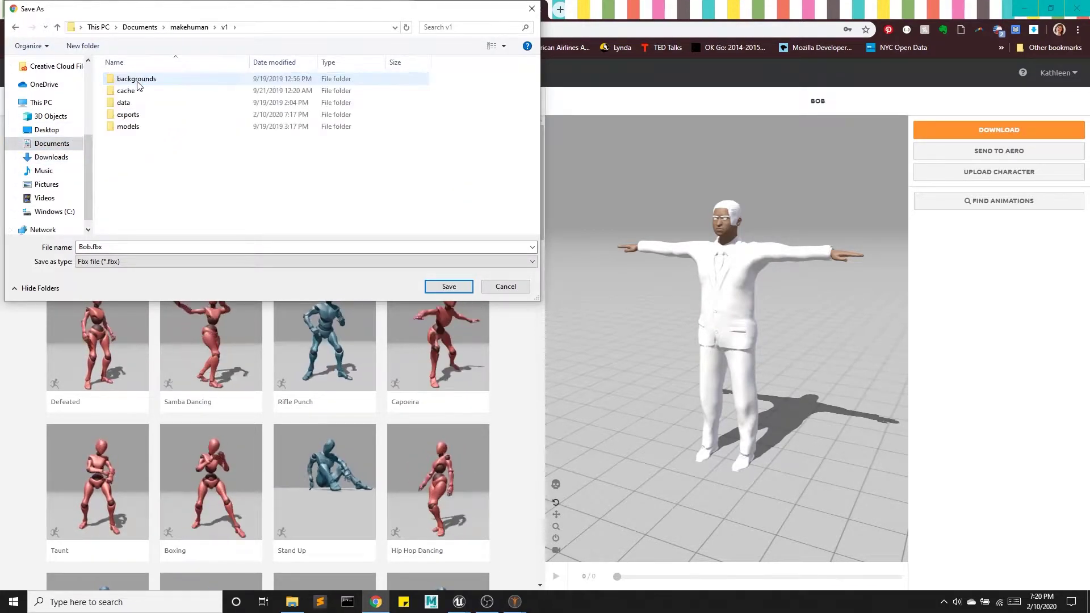
pyautogui.doubleClick(144, 114)
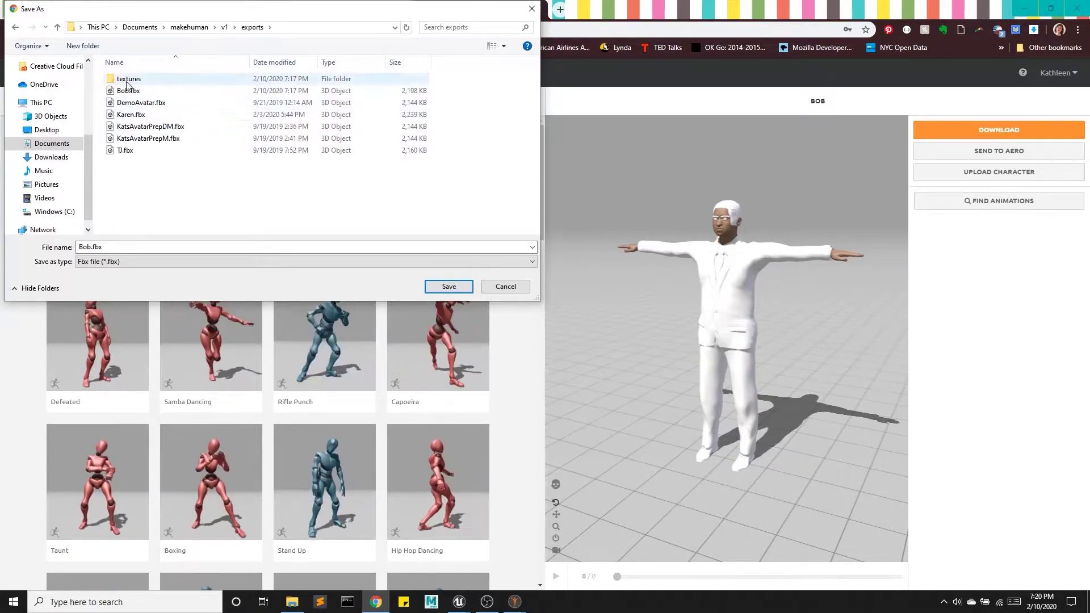
# Name the download Bob_rigged.fbx and save it
pyautogui.doubleClick(94, 246)
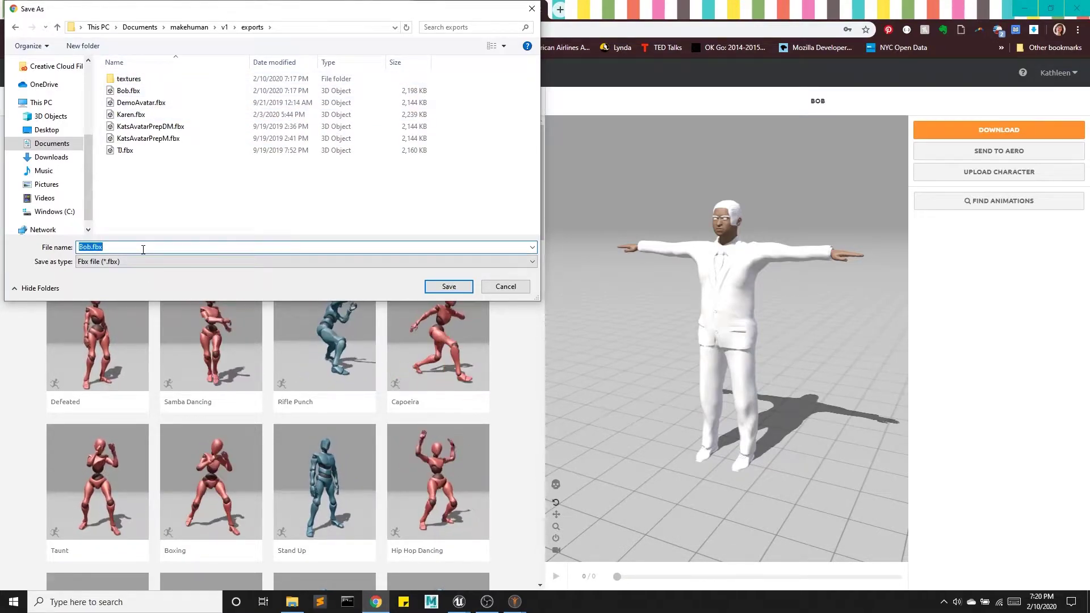
pyautogui.press('Home')
pyautogui.click(94, 247)
pyautogui.write('_rigged')
pyautogui.press('Return')
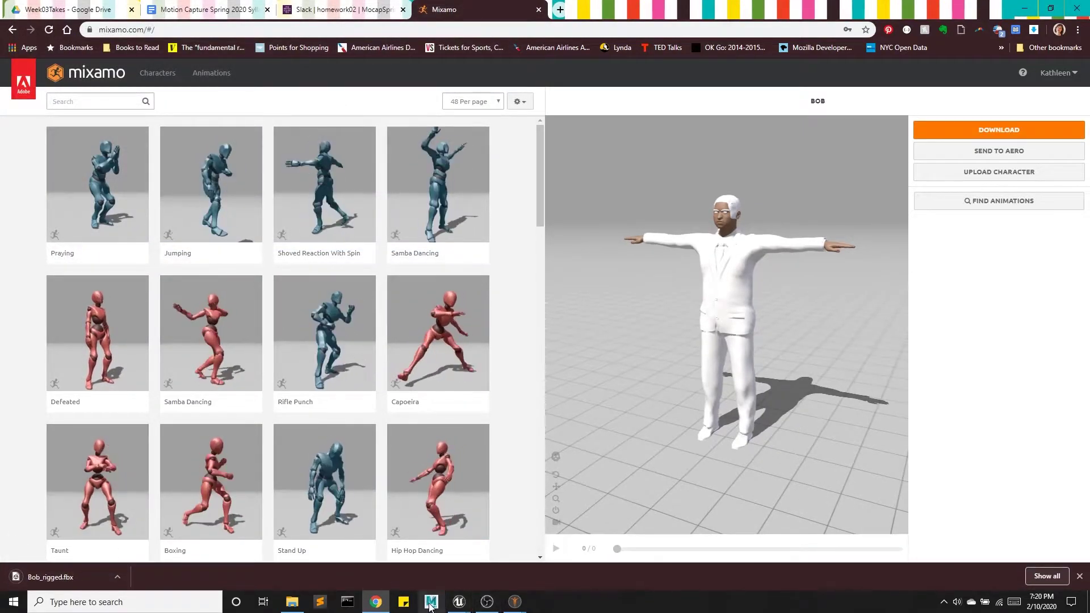
# Open Bob_rigged.fbx from Documents/makehuman/v1/exports without importing the mixamo.com take
pyautogui.click(431, 603)
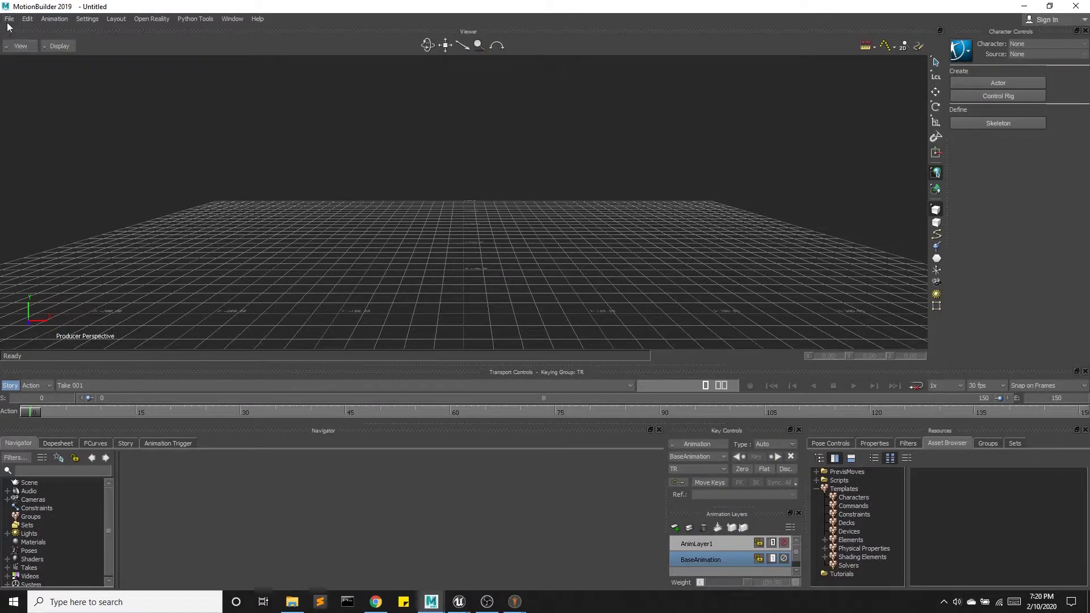
pyautogui.click(9, 21)
pyautogui.click(28, 43)
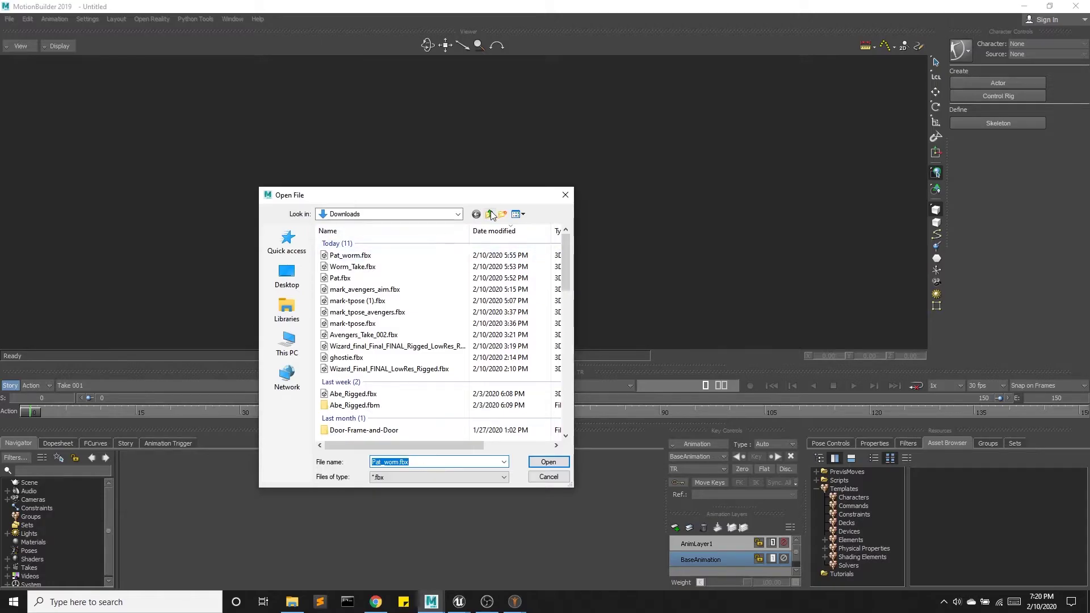
pyautogui.click(492, 215)
pyautogui.doubleClick(389, 308)
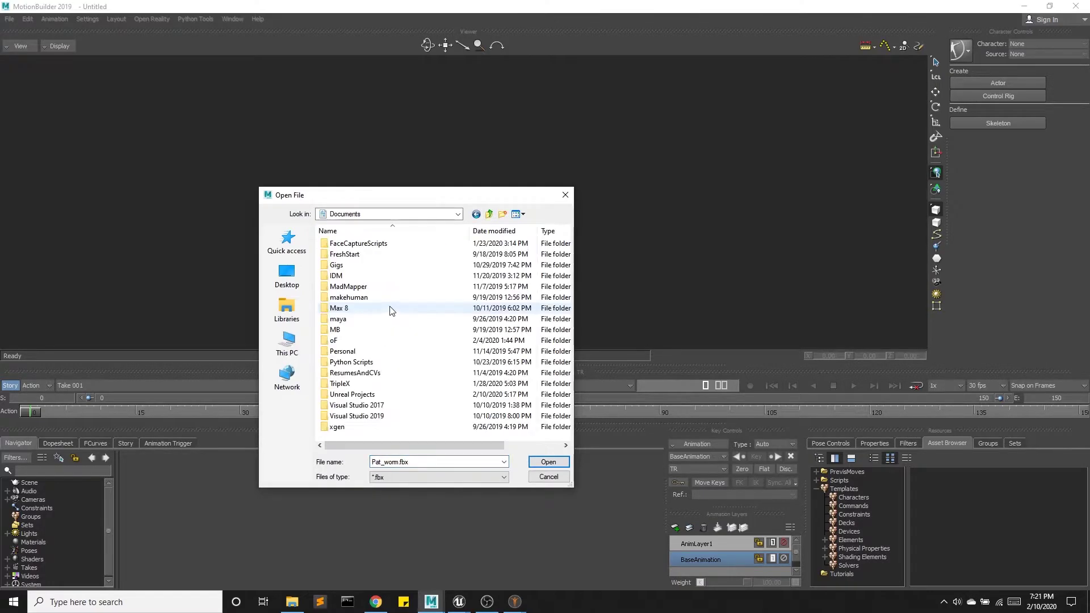
pyautogui.doubleClick(376, 297)
pyautogui.doubleClick(359, 245)
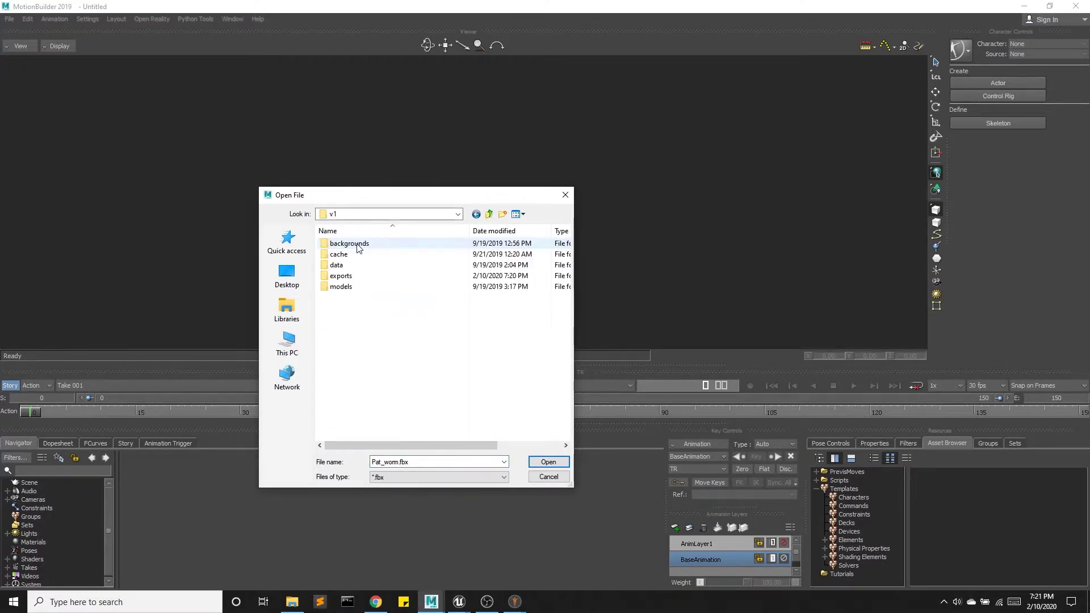
pyautogui.doubleClick(358, 276)
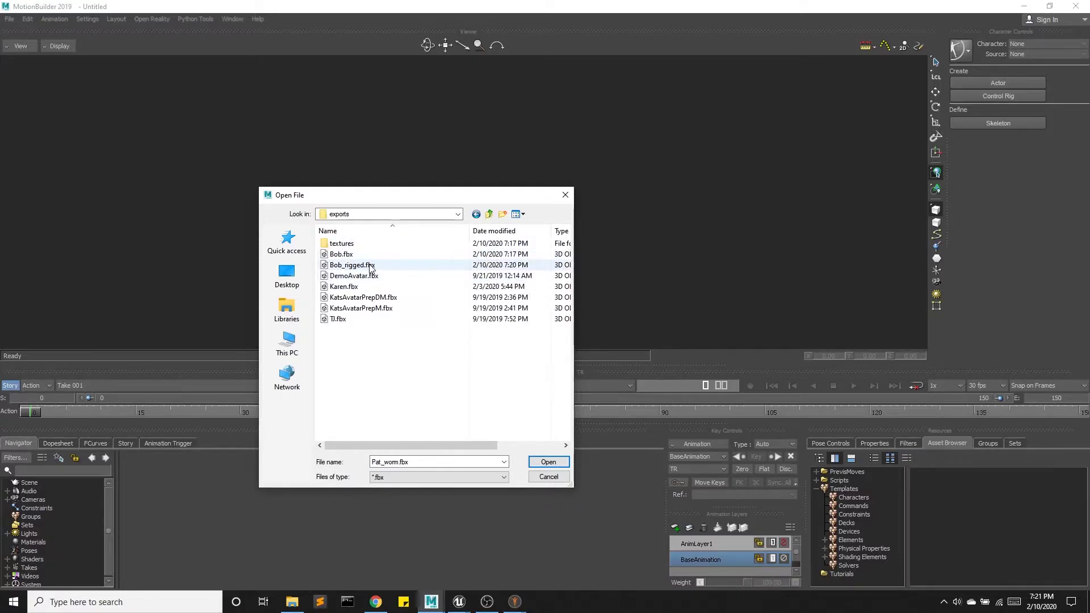
pyautogui.click(370, 265)
pyautogui.click(548, 462)
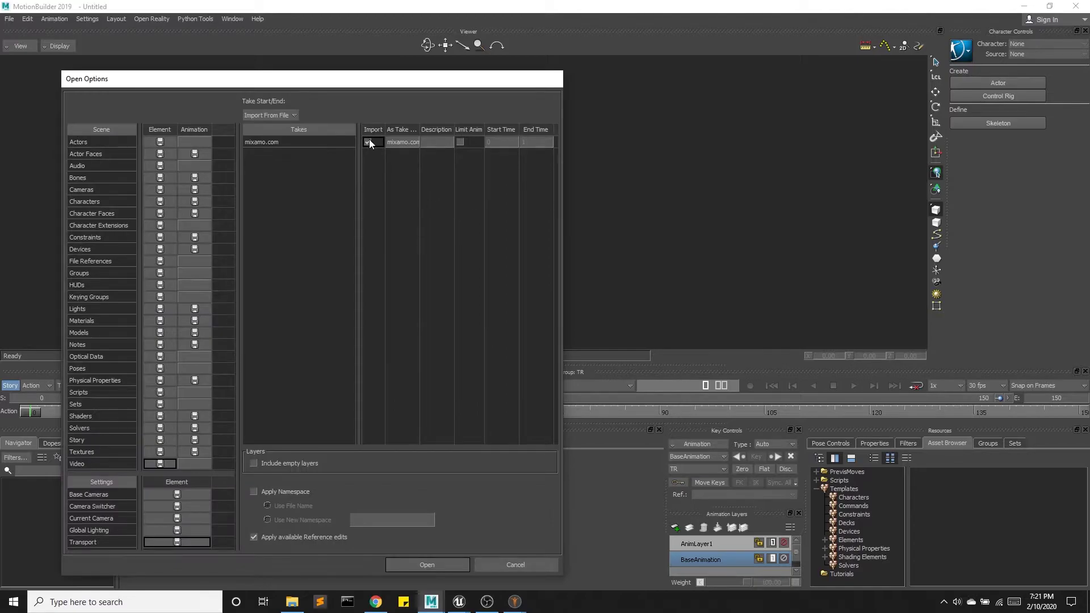
pyautogui.click(368, 142)
pyautogui.click(426, 564)
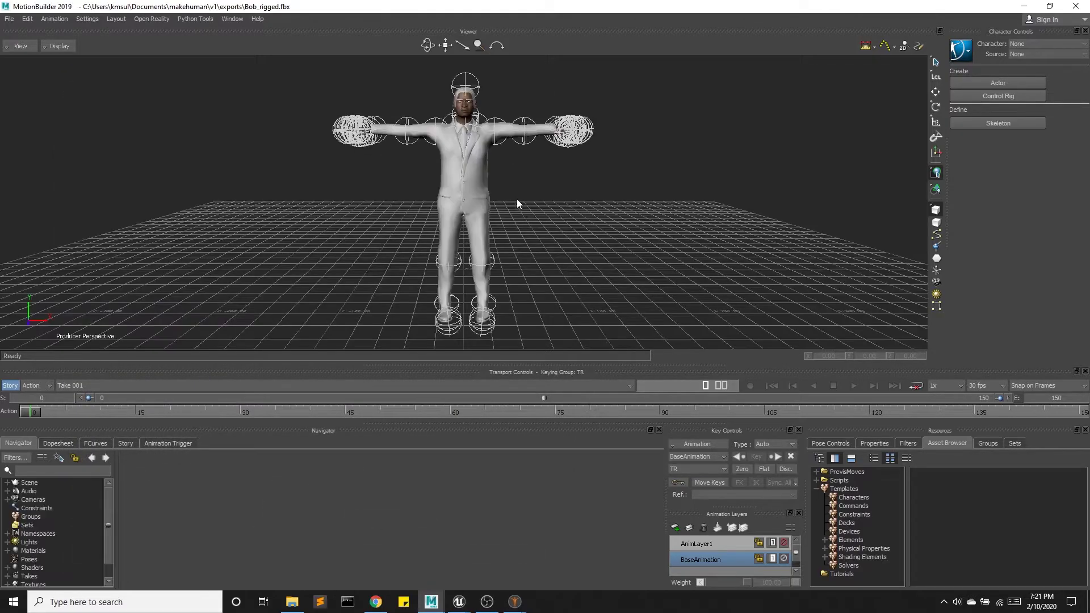
# Apply a Character to the mixamorig:Hips skeleton and characterize it as a biped
pyautogui.click(8, 481)
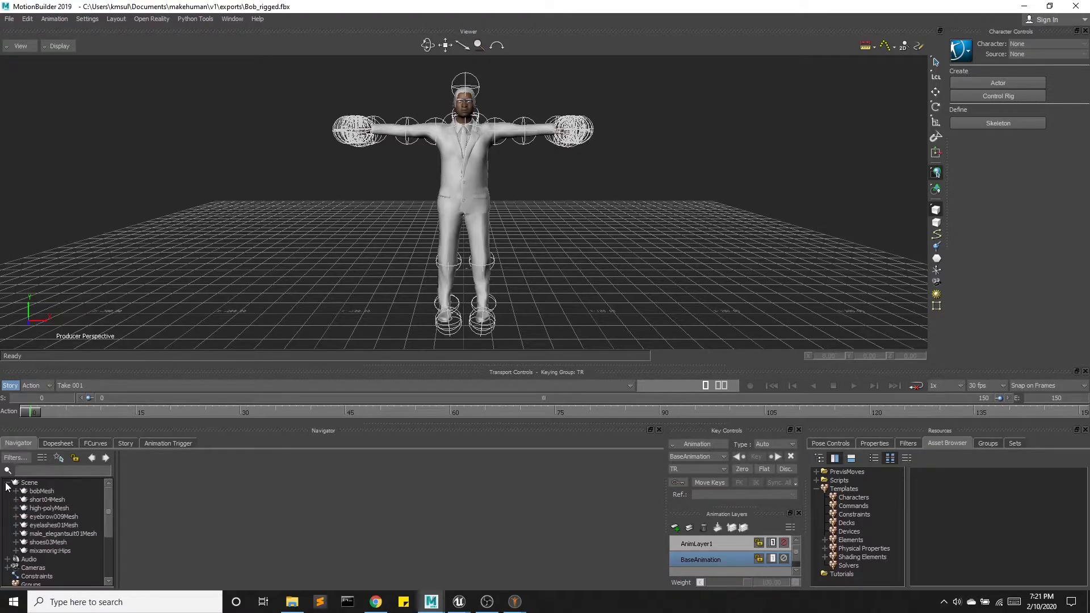
pyautogui.click(856, 498)
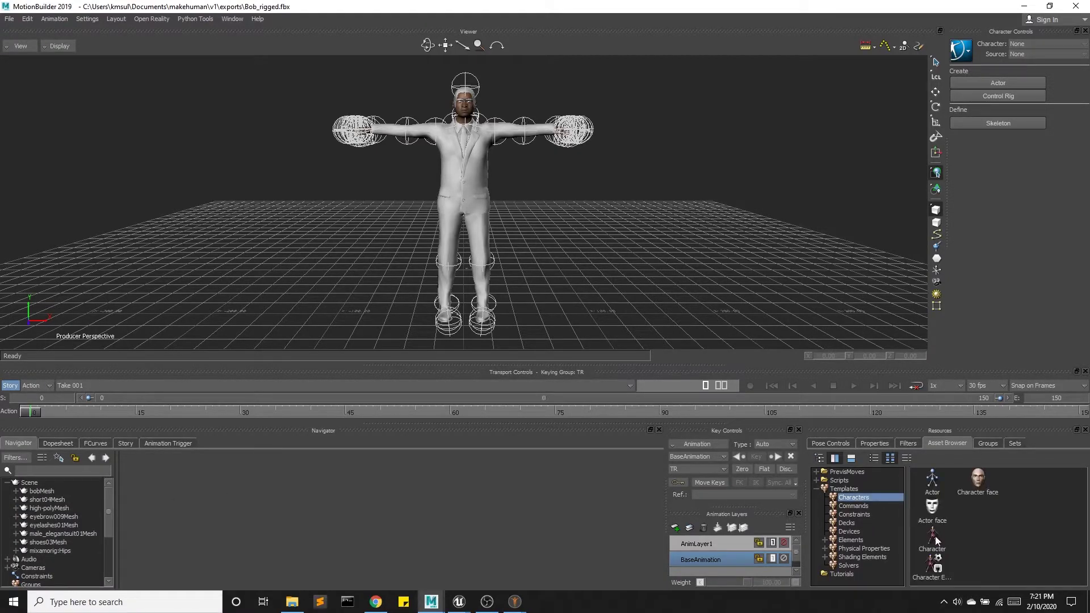
pyautogui.moveTo(935, 539); pyautogui.dragTo(140, 514)
pyautogui.moveTo(53, 553); pyautogui.dragTo(52, 549)
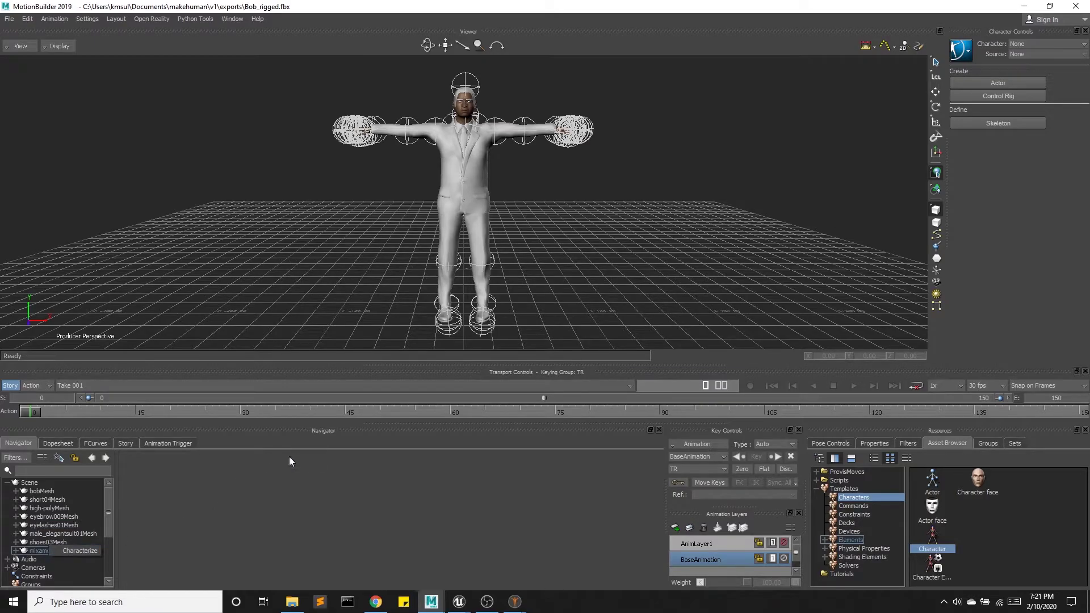
pyautogui.click(68, 551)
pyautogui.click(496, 334)
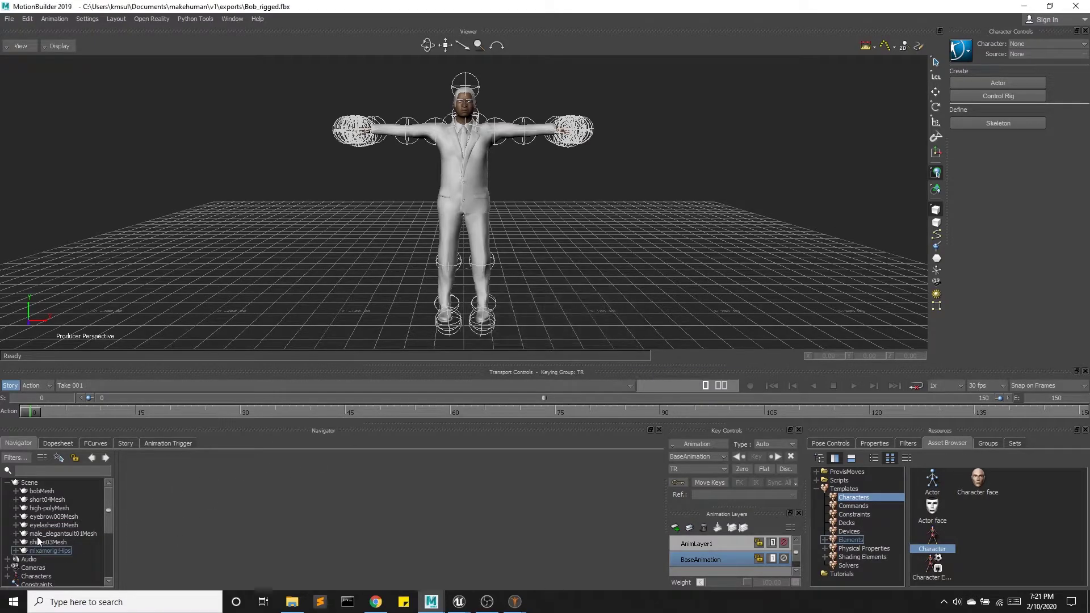
pyautogui.scroll(-3, 62, 528)
# Rename the new character to Bob
pyautogui.click(7, 488)
pyautogui.click(39, 497)
pyautogui.rightClick(42, 496)
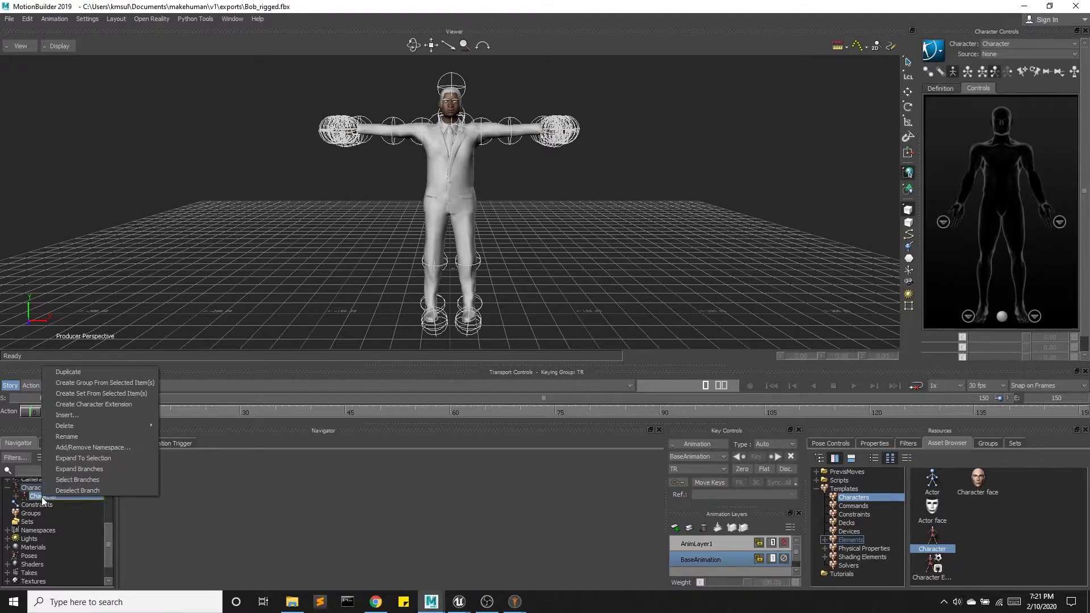
pyautogui.click(83, 436)
pyautogui.write('Bob')
pyautogui.press('Return')
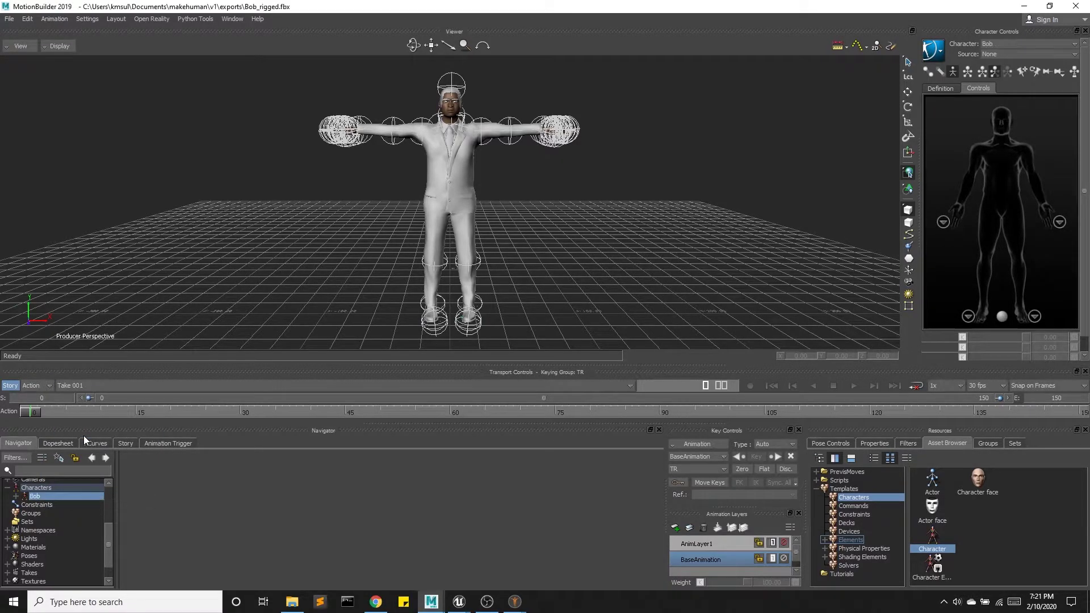
pyautogui.click(9, 19)
# Merge Worm_Take.fbx from the Downloads folder into the scene
pyautogui.click(37, 50)
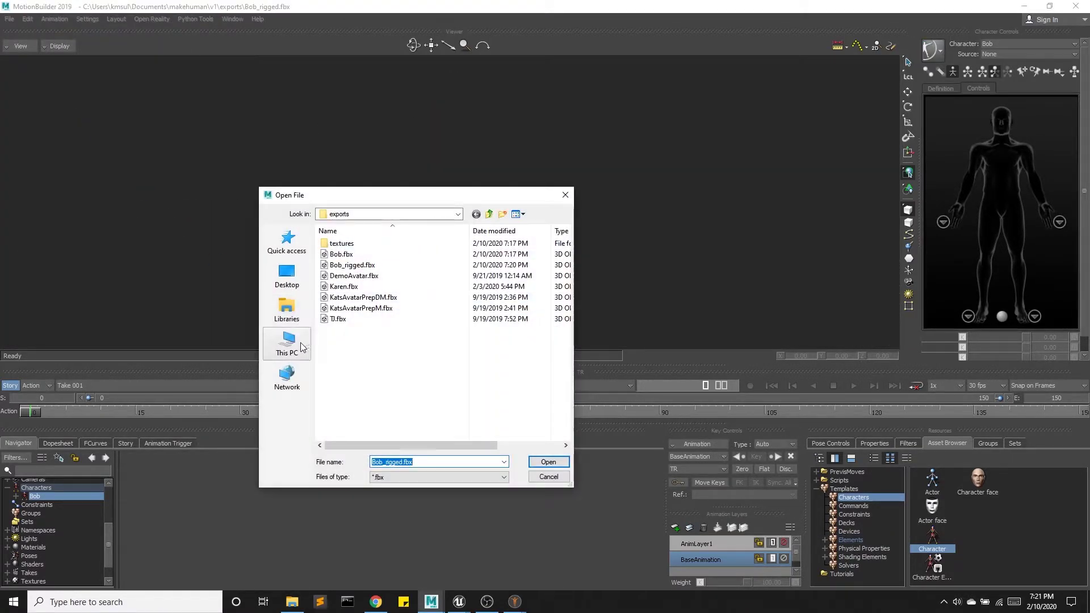
pyautogui.click(302, 347)
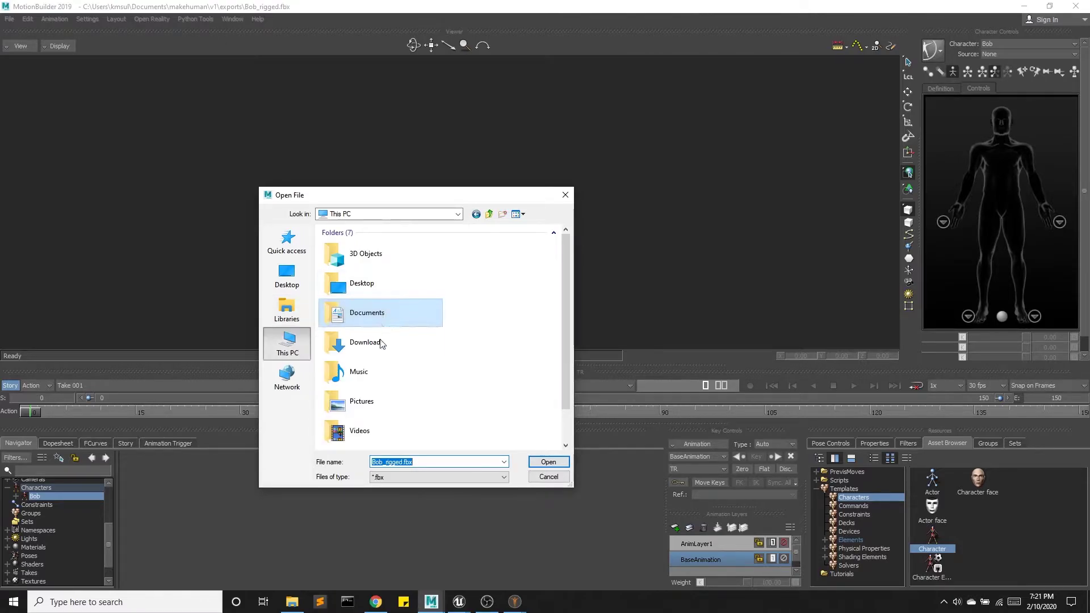
pyautogui.doubleClick(380, 347)
pyautogui.click(347, 268)
pyautogui.click(548, 461)
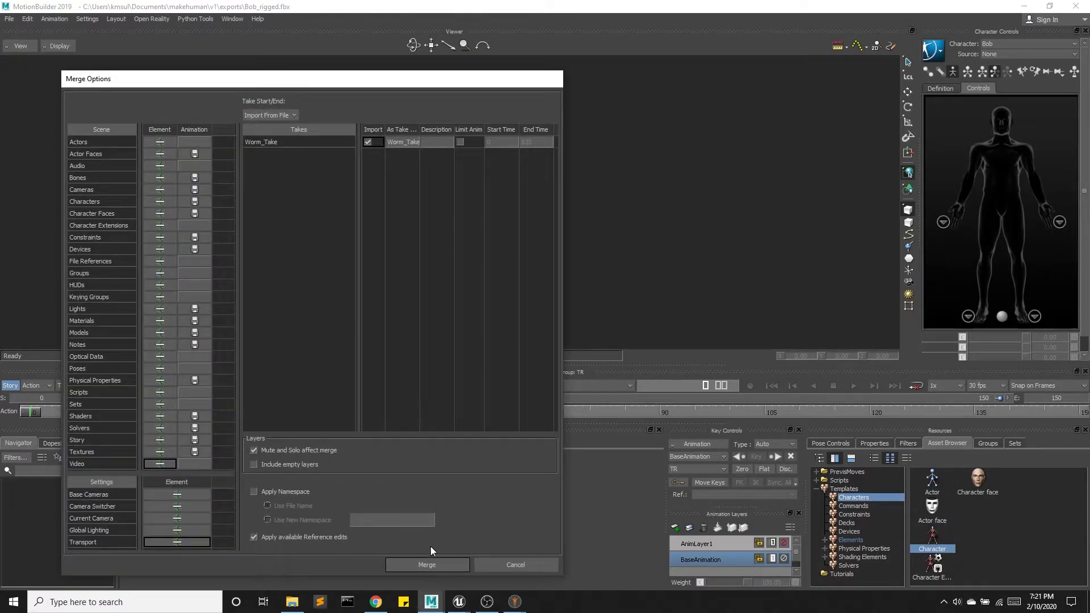
pyautogui.click(427, 564)
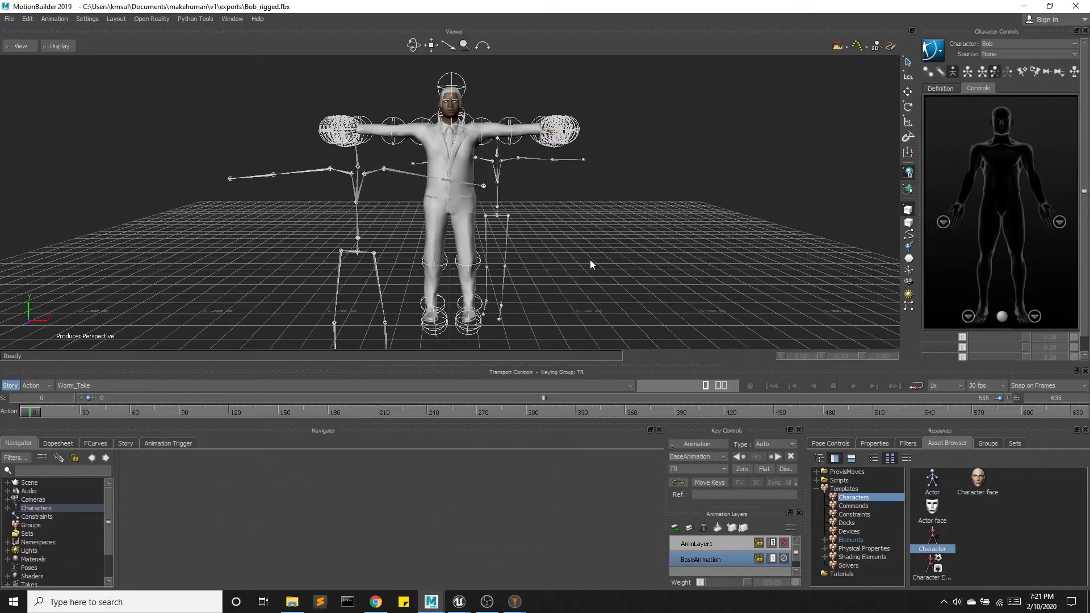
# Scrub the timeline to preview the worm animation around frames 195 to 244
pyautogui.moveTo(29, 416); pyautogui.dragTo(353, 411)
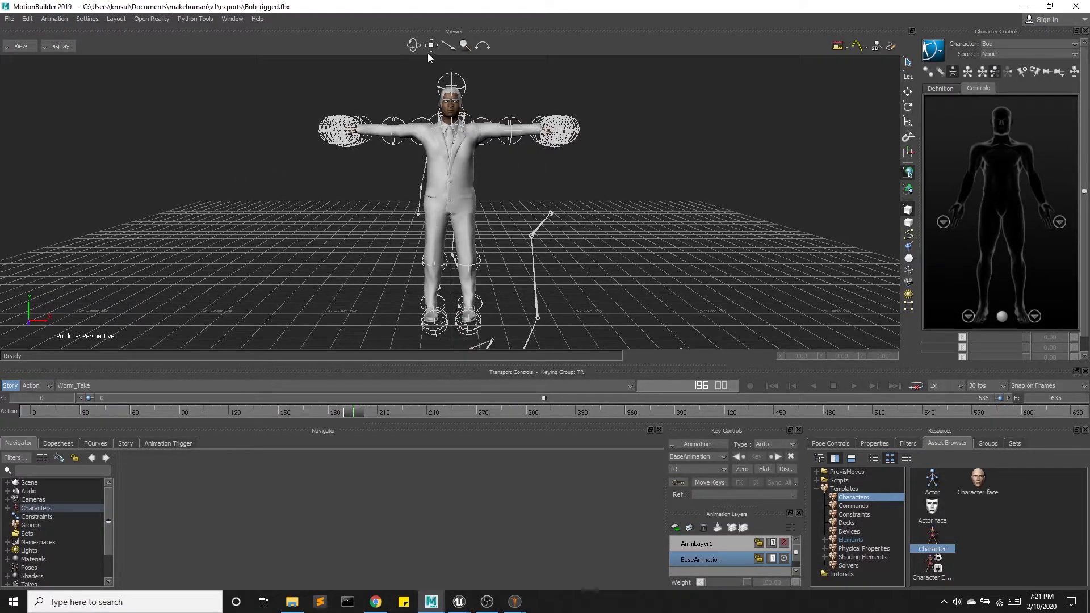
pyautogui.moveTo(431, 47); pyautogui.dragTo(392, 130)
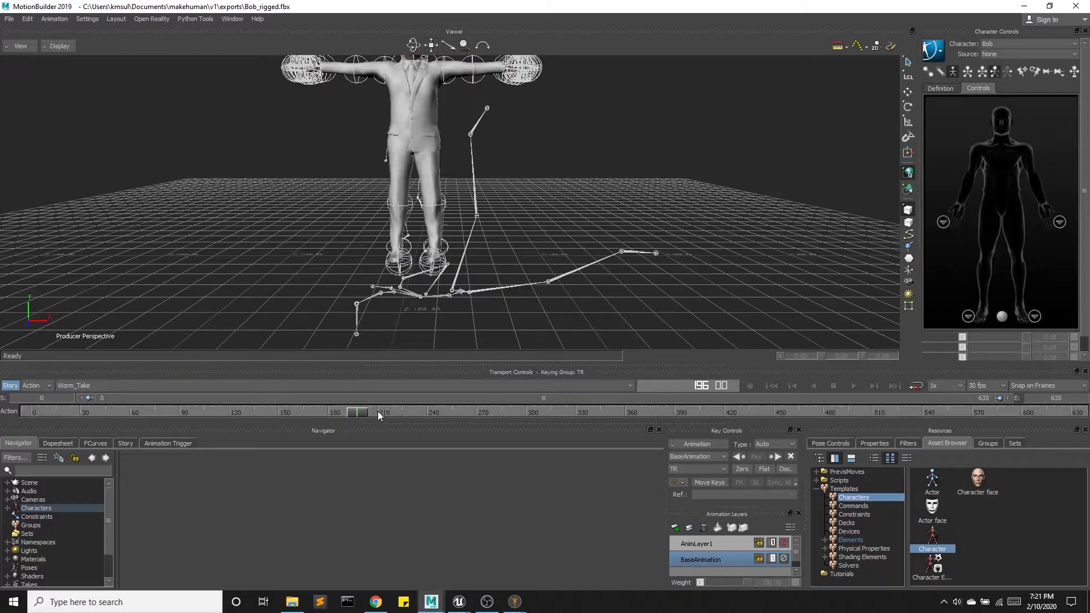
pyautogui.moveTo(384, 411); pyautogui.dragTo(29, 411)
# Characterize the GretaII_Hips skeleton with the Character template as a biped
pyautogui.click(7, 483)
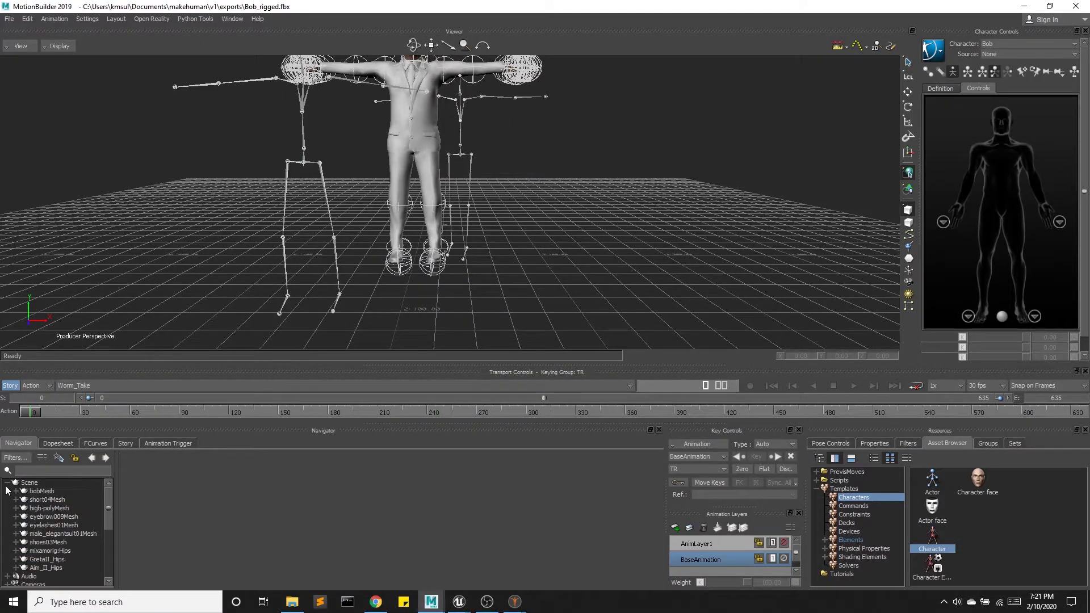
pyautogui.click(46, 559)
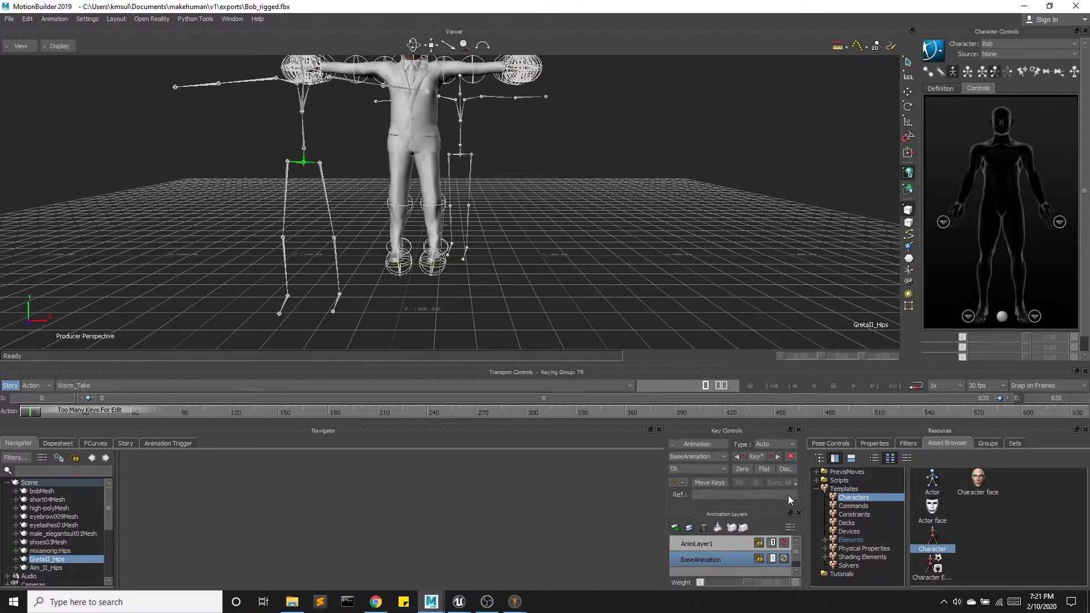
pyautogui.moveTo(934, 541); pyautogui.dragTo(41, 560)
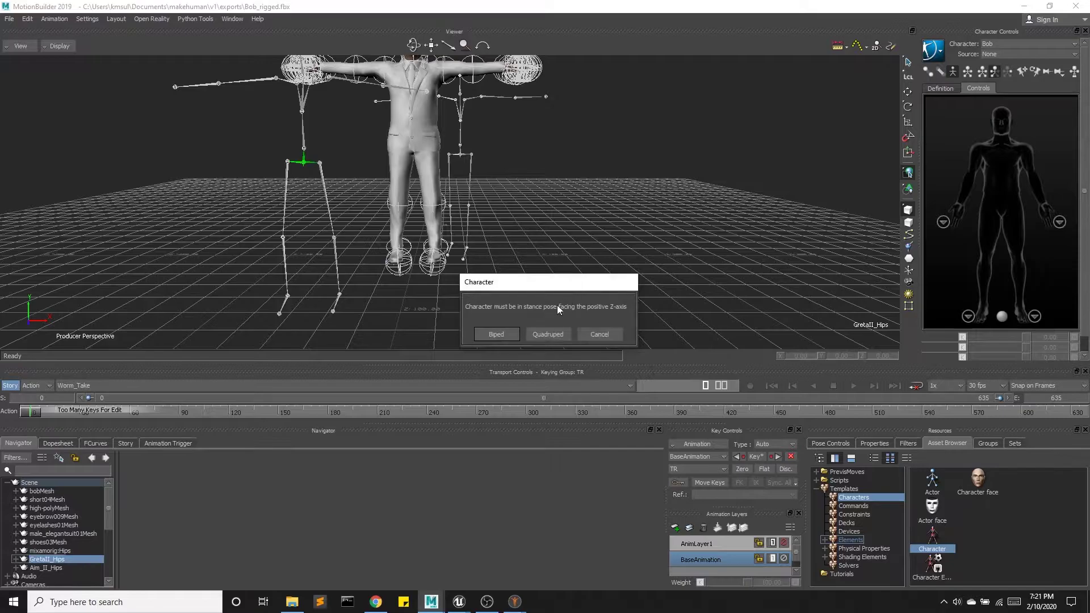
pyautogui.click(496, 334)
pyautogui.moveTo(106, 497); pyautogui.dragTo(110, 541)
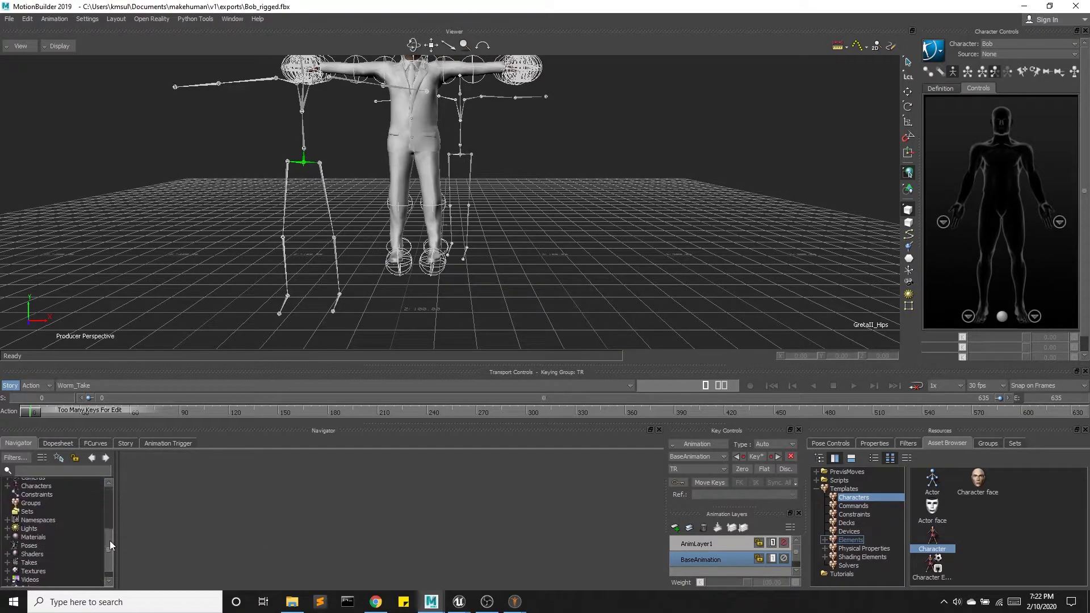
# Rename the new Character to Greta
pyautogui.click(8, 482)
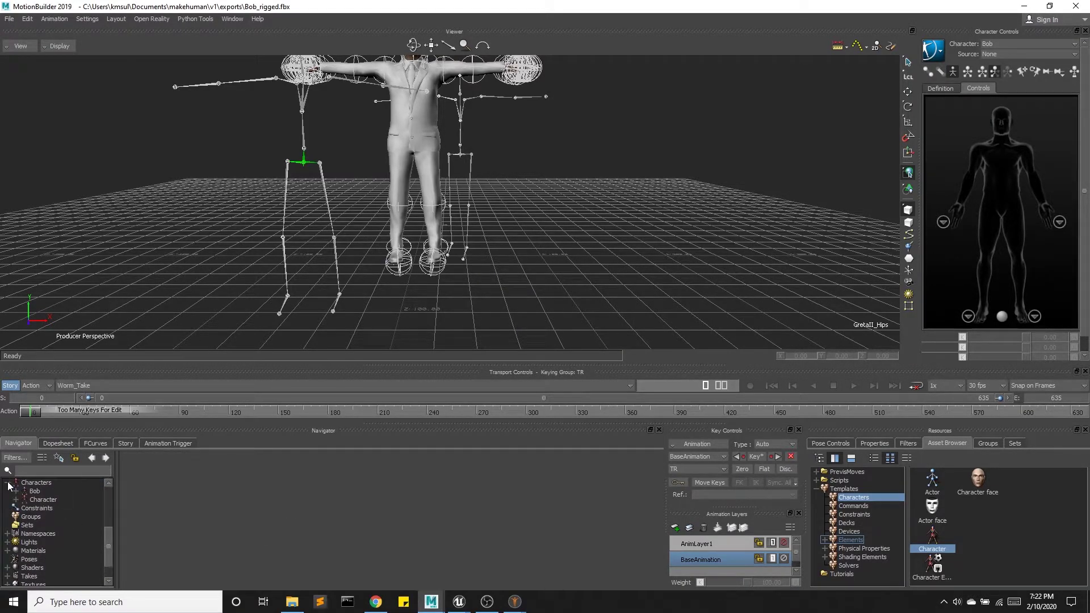
pyautogui.rightClick(41, 498)
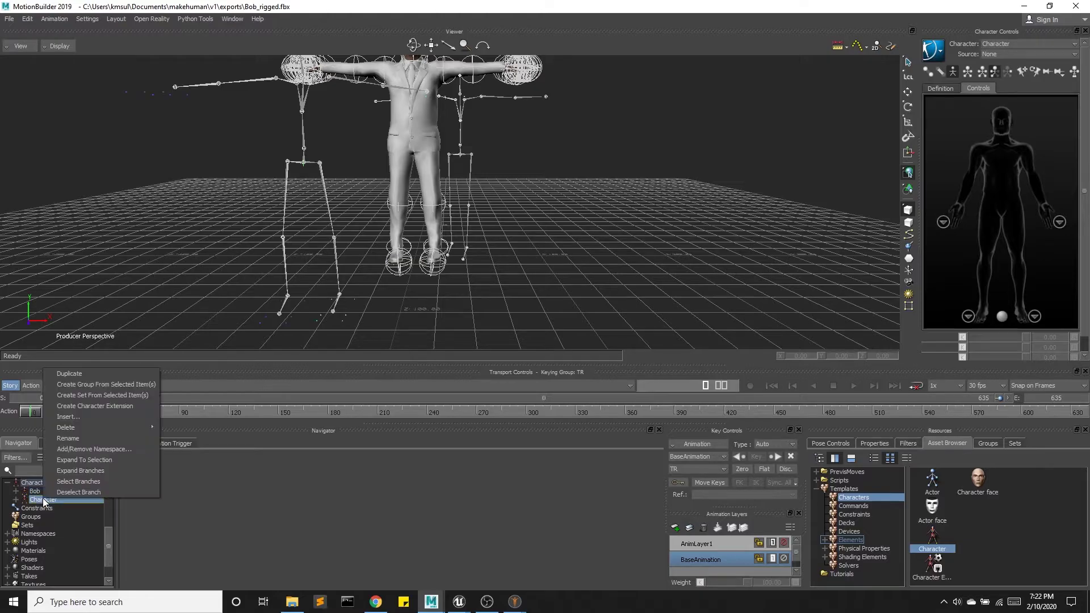
pyautogui.click(84, 439)
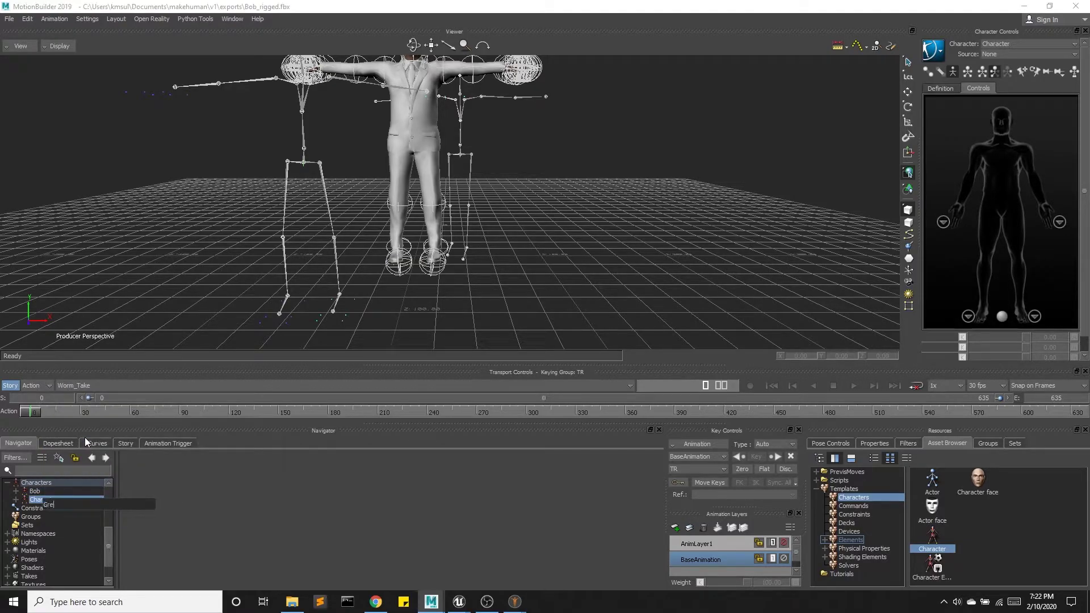
pyautogui.press('Escape')
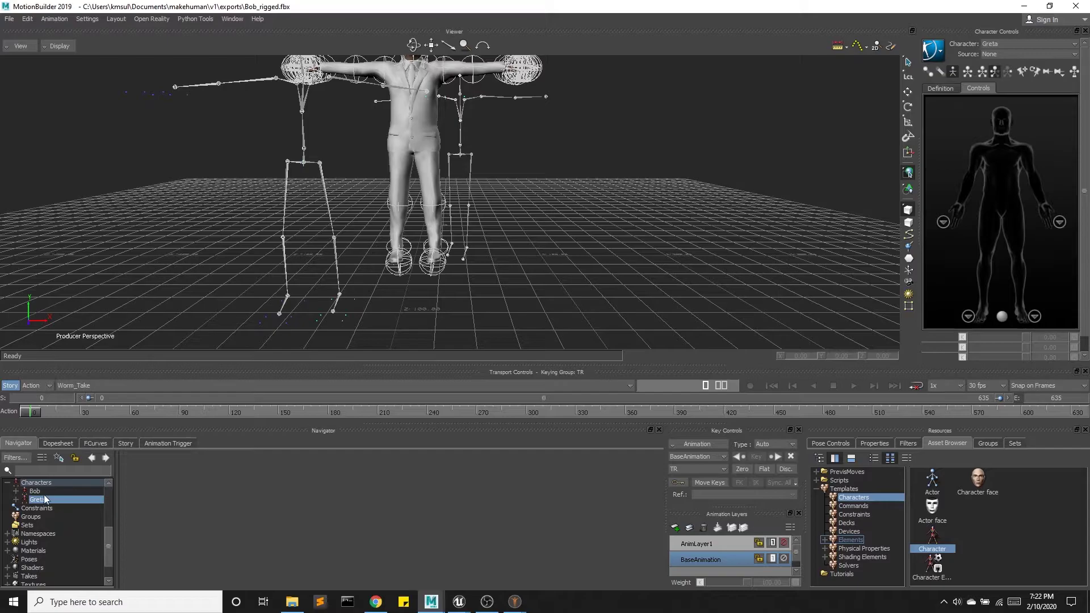
# Set Bob's input to character Greta, make it active, and preview the worm motion
pyautogui.click(39, 492)
pyautogui.click(265, 477)
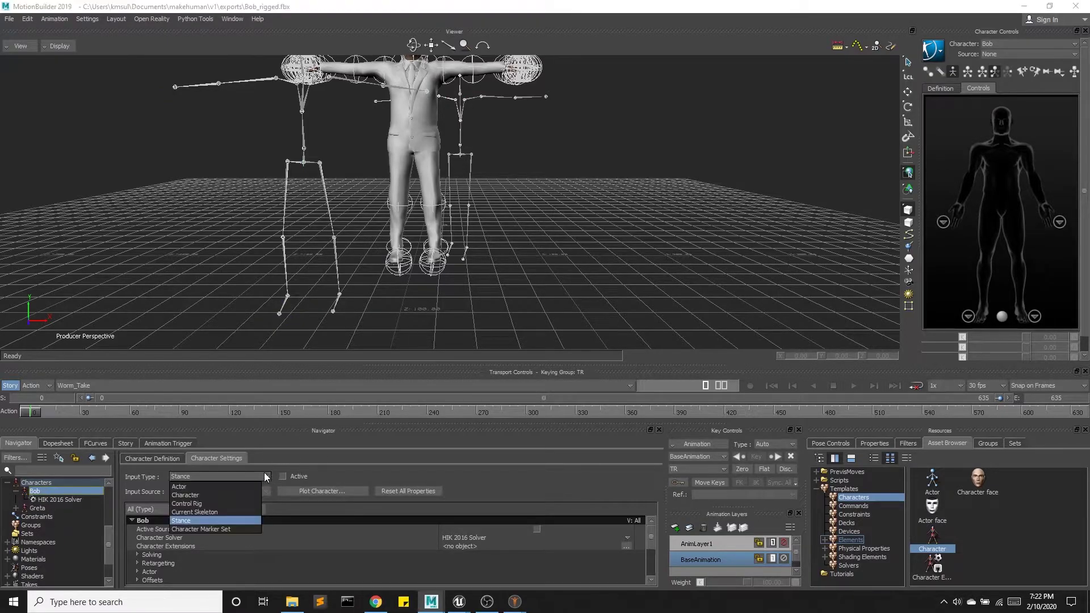
pyautogui.click(196, 495)
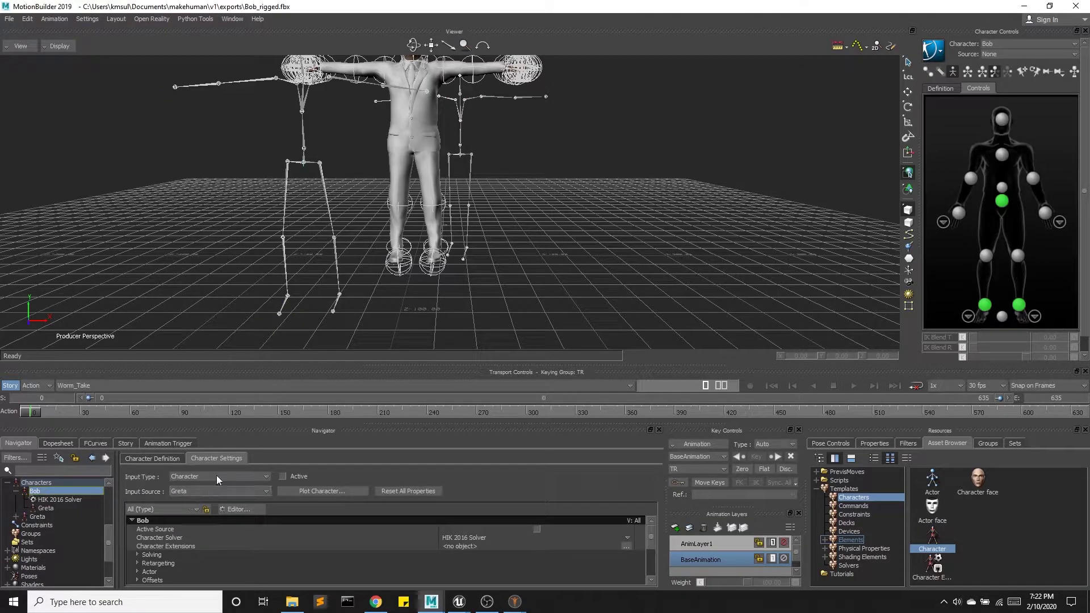
pyautogui.click(285, 477)
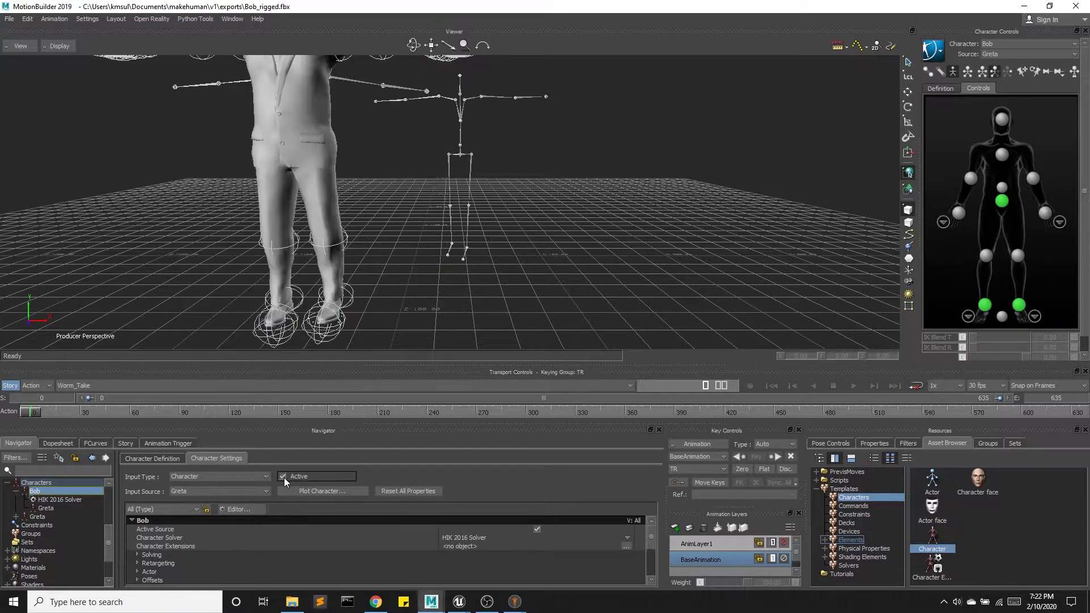
pyautogui.moveTo(38, 413)
pyautogui.mouseDown()
pyautogui.moveTo(508, 400)
pyautogui.moveTo(31, 405)
pyautogui.mouseUp()
# Plot the character animation onto Bob's skeleton and start a Save As
pyautogui.click(329, 490)
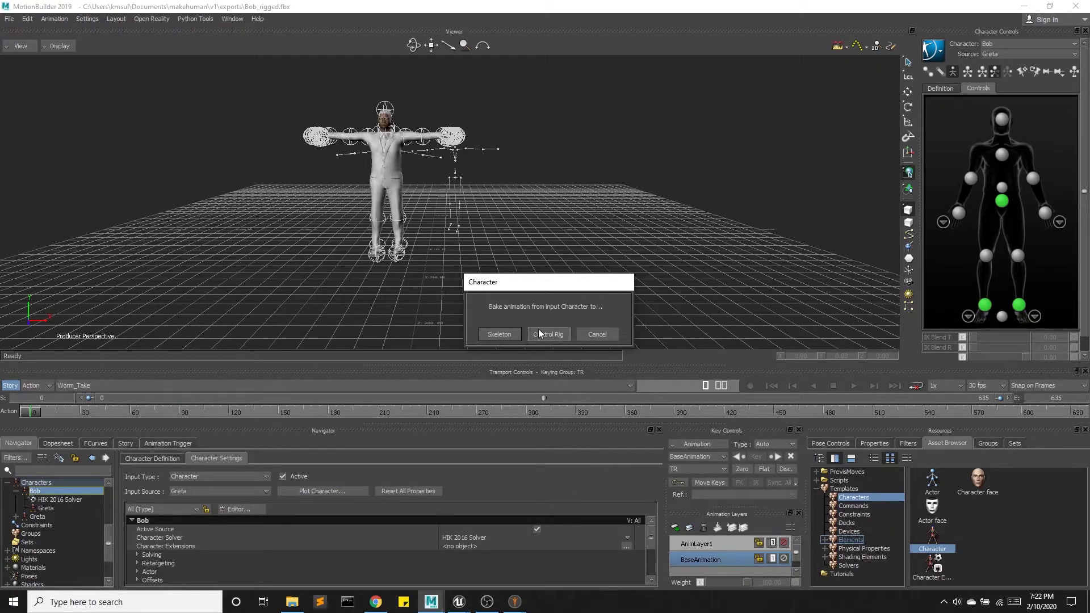
pyautogui.click(500, 335)
pyautogui.click(556, 437)
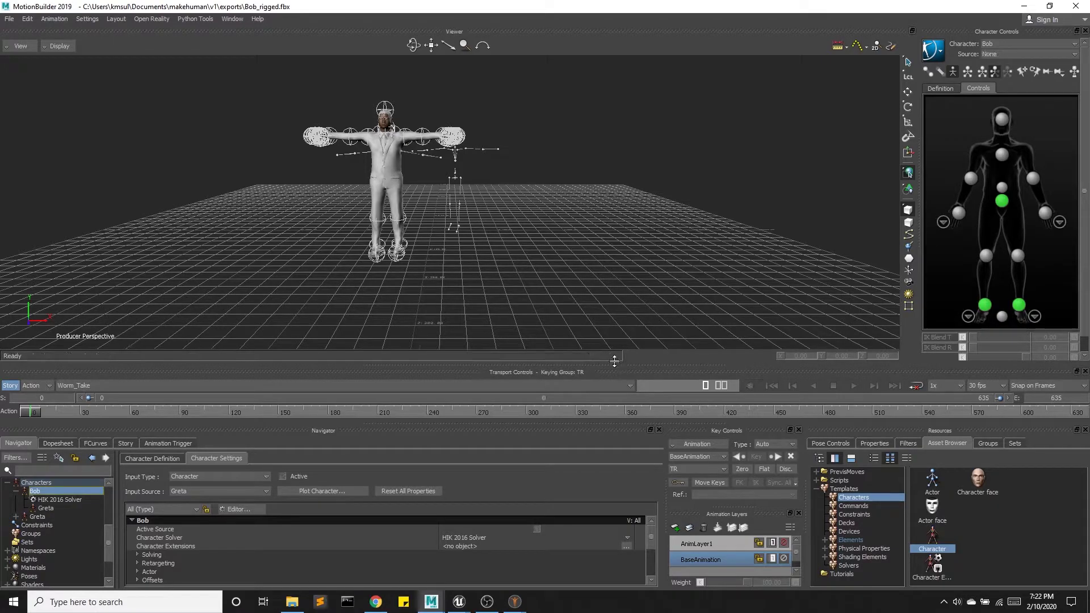
pyautogui.click(10, 18)
pyautogui.click(50, 73)
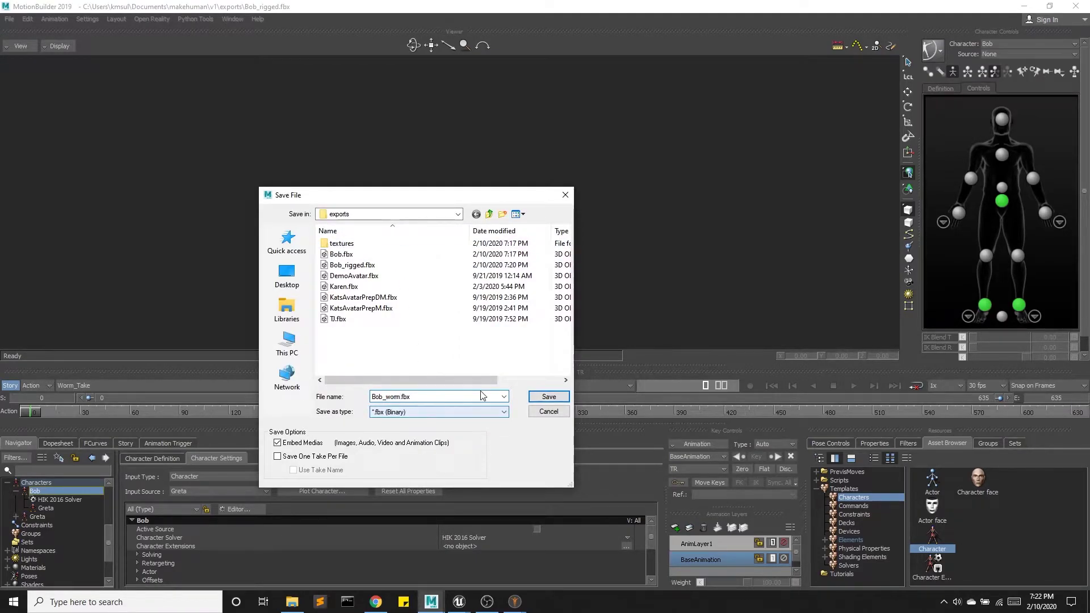
# Save the scene as Bob_worm.fbx with both takes included
pyautogui.click(542, 397)
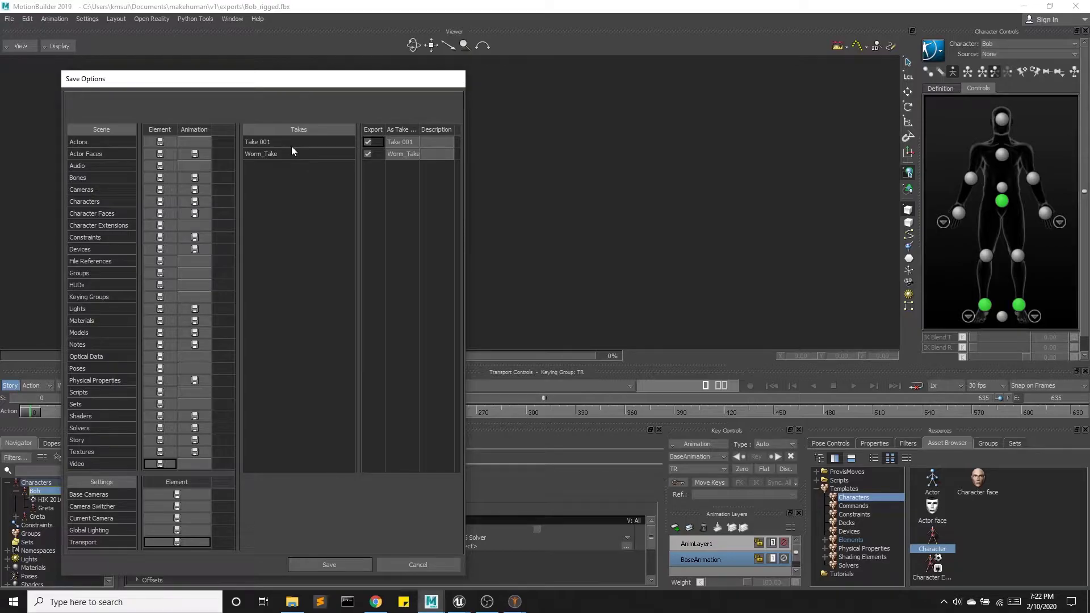
pyautogui.click(321, 564)
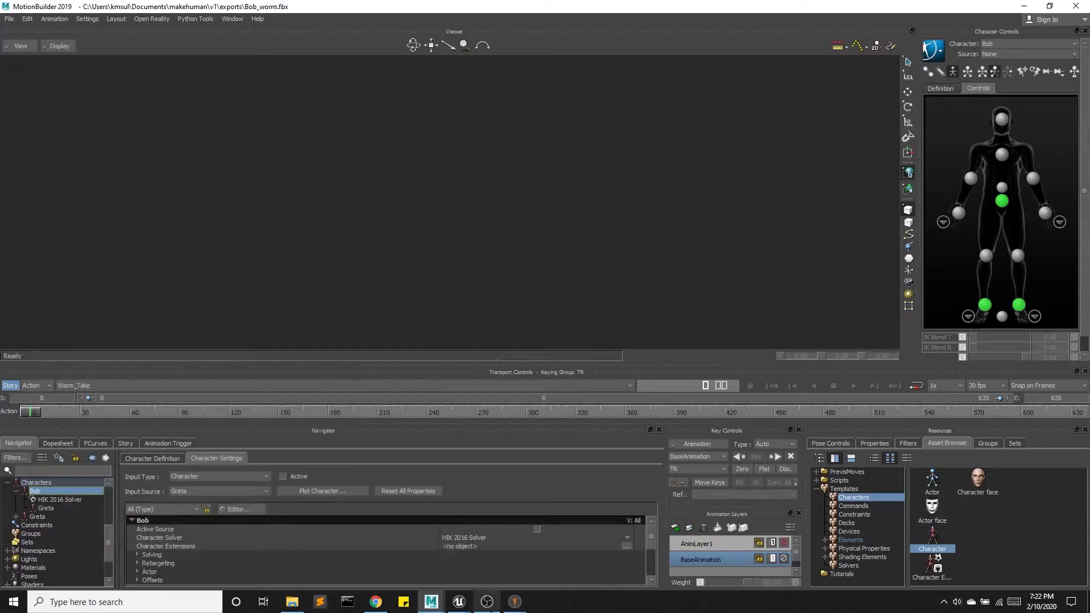
# Create a Blank Games project named Week03Recording from the Unreal Project Browser
pyautogui.moveTo(458, 601)
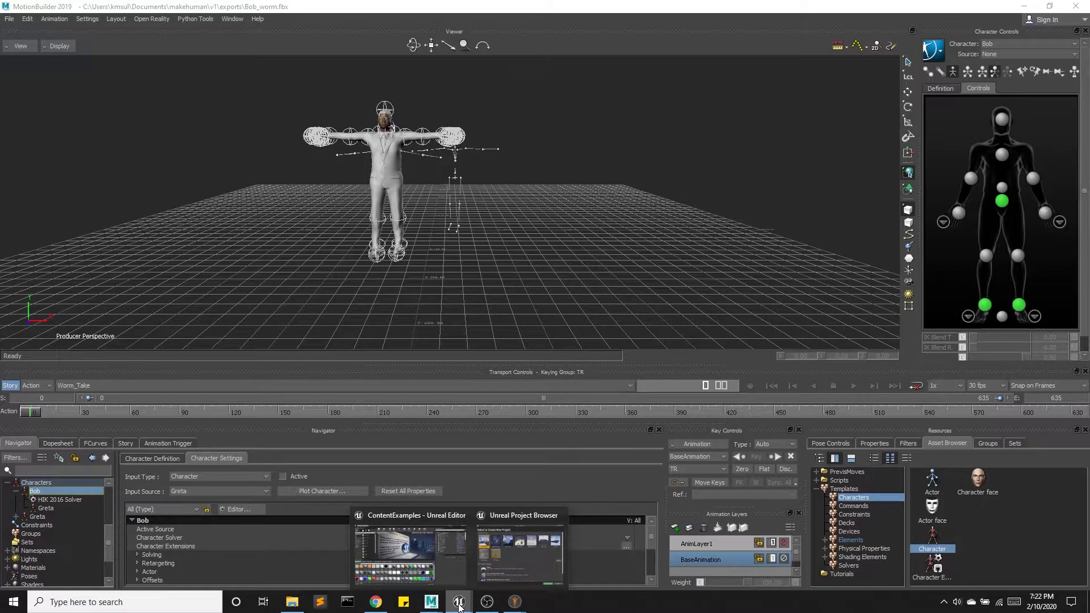
pyautogui.click(517, 561)
pyautogui.click(488, 408)
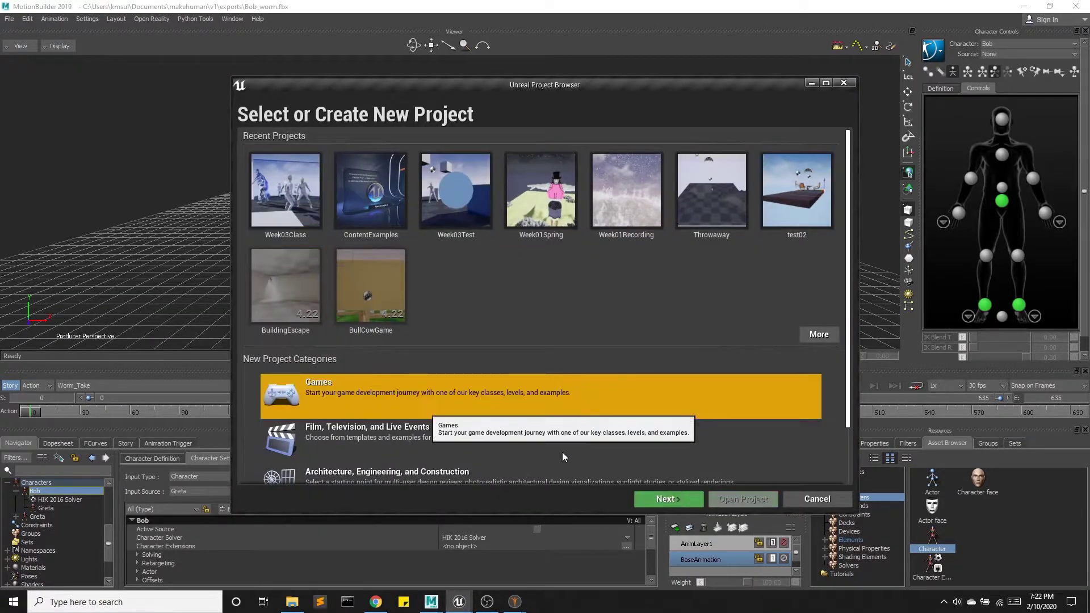
pyautogui.click(675, 500)
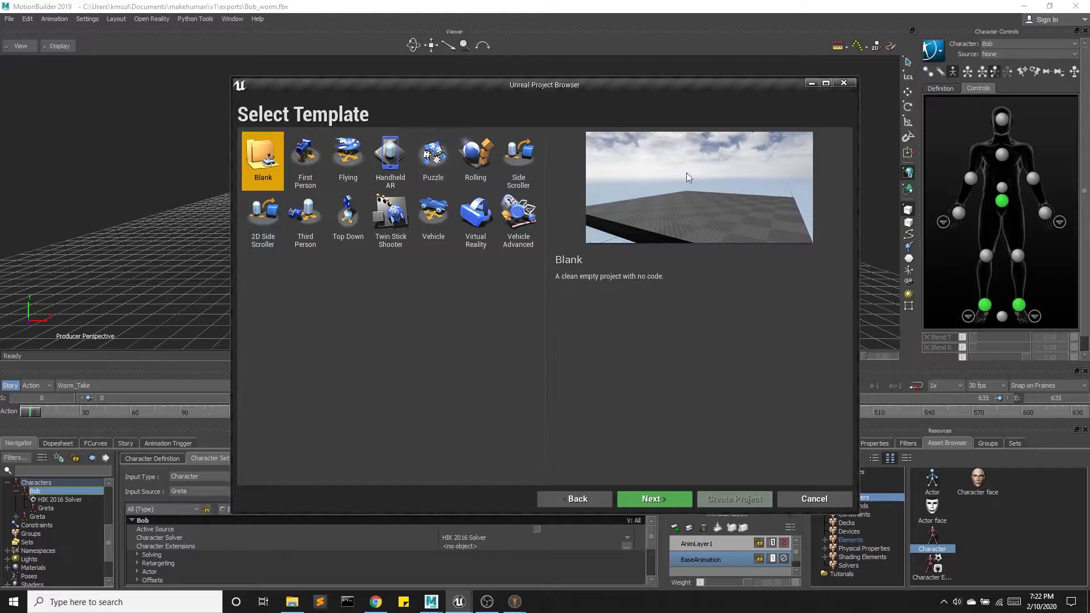
pyautogui.click(646, 499)
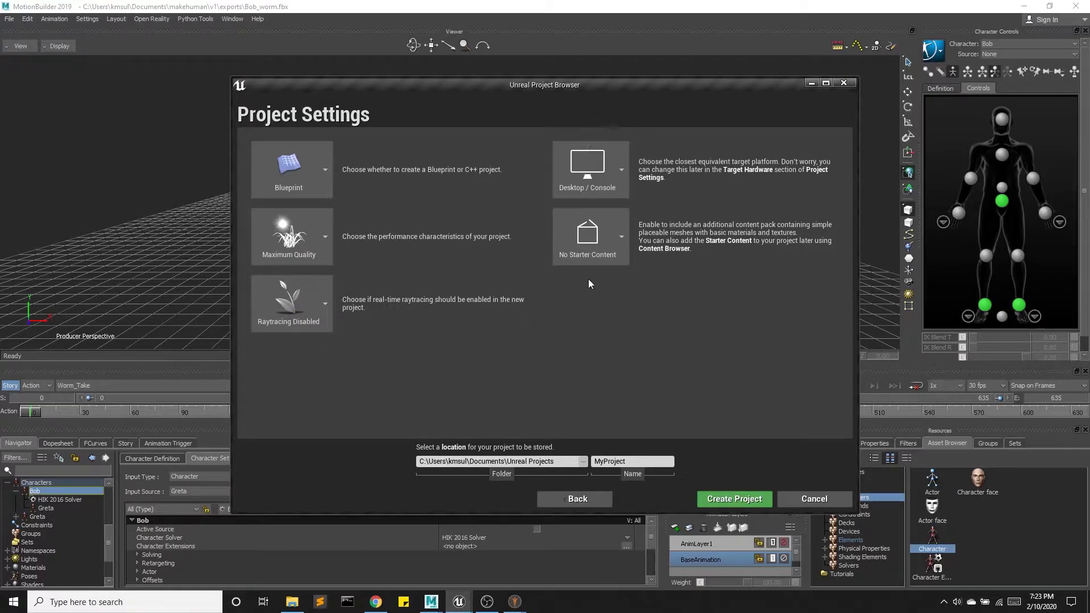
pyautogui.click(630, 461)
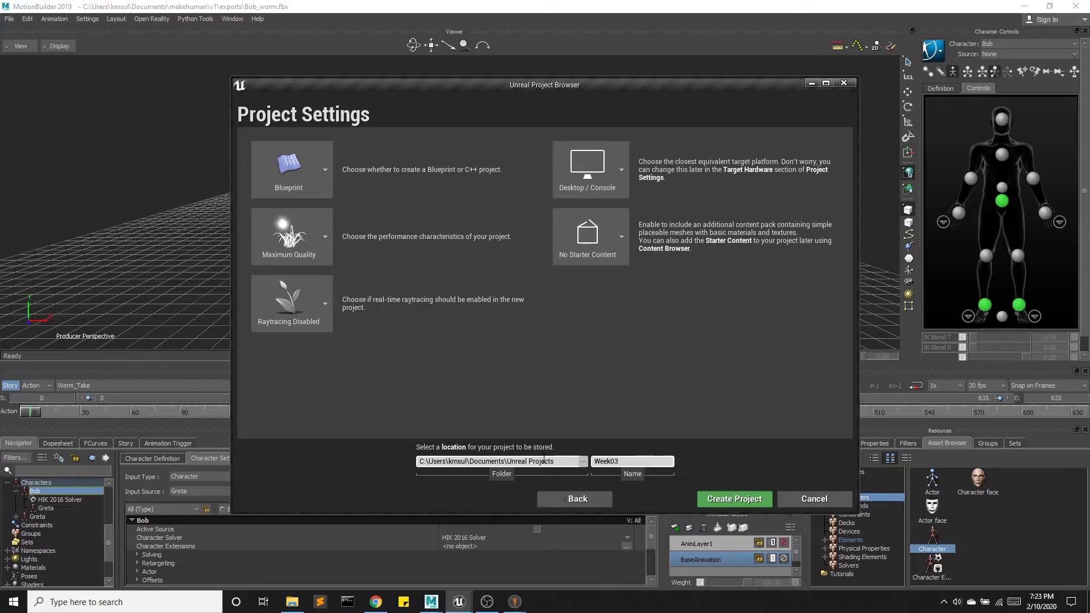
pyautogui.write('Week03Recording')
pyautogui.press('Return')
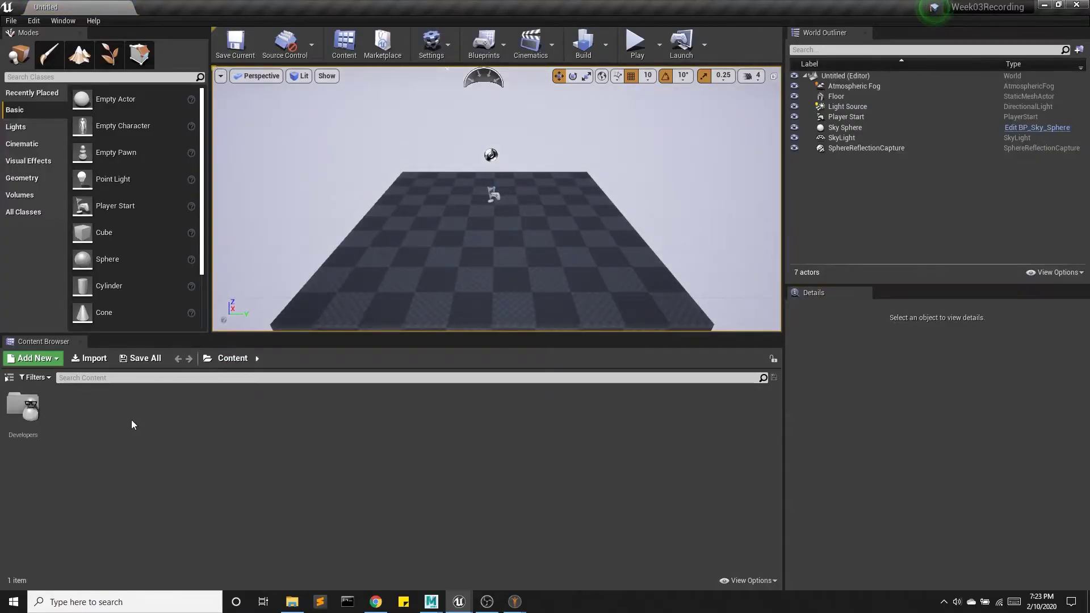
# Create a folder named Avatar in Content and open it
pyautogui.rightClick(132, 420)
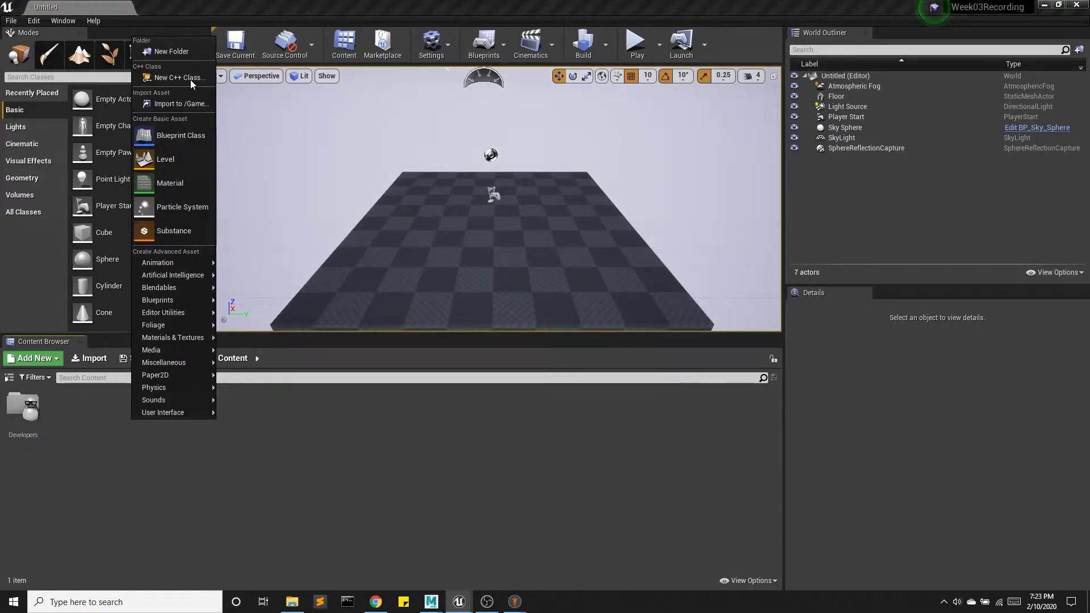
pyautogui.click(190, 47)
pyautogui.write('Avatar')
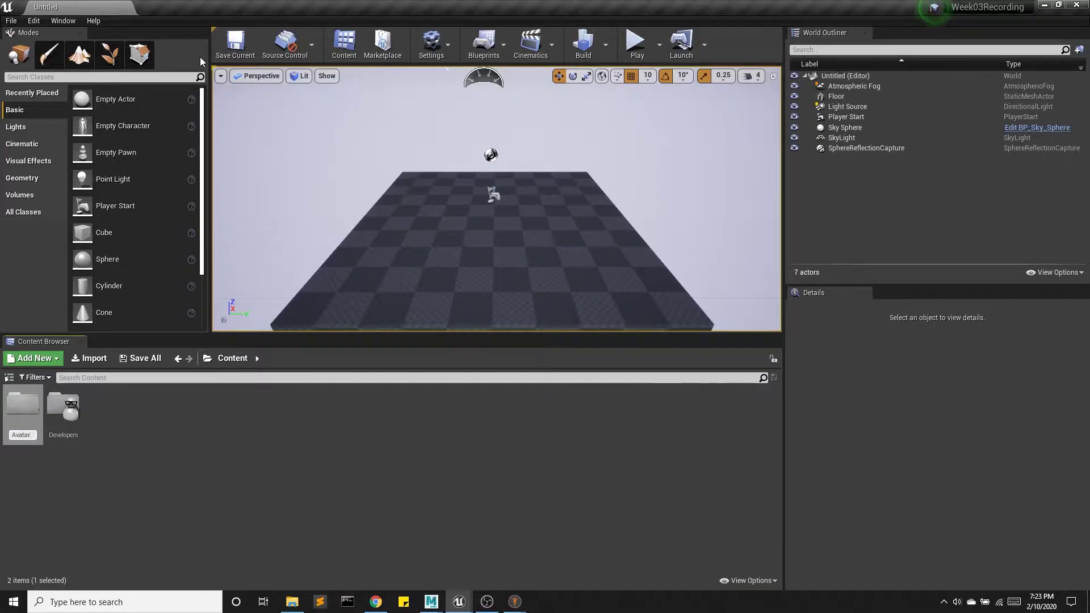
pyautogui.press('Return')
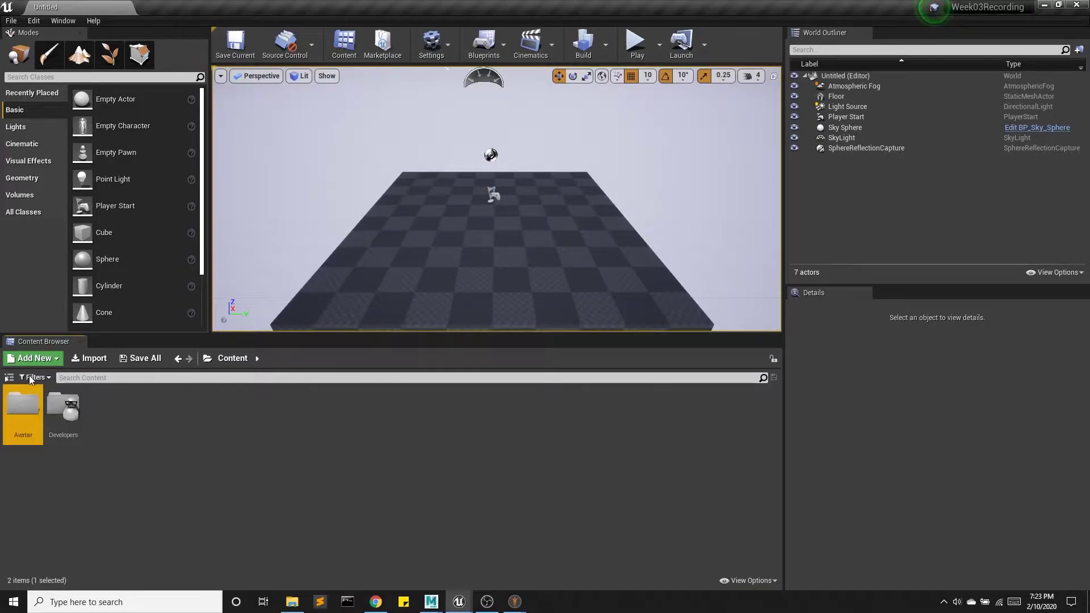
pyautogui.doubleClick(23, 412)
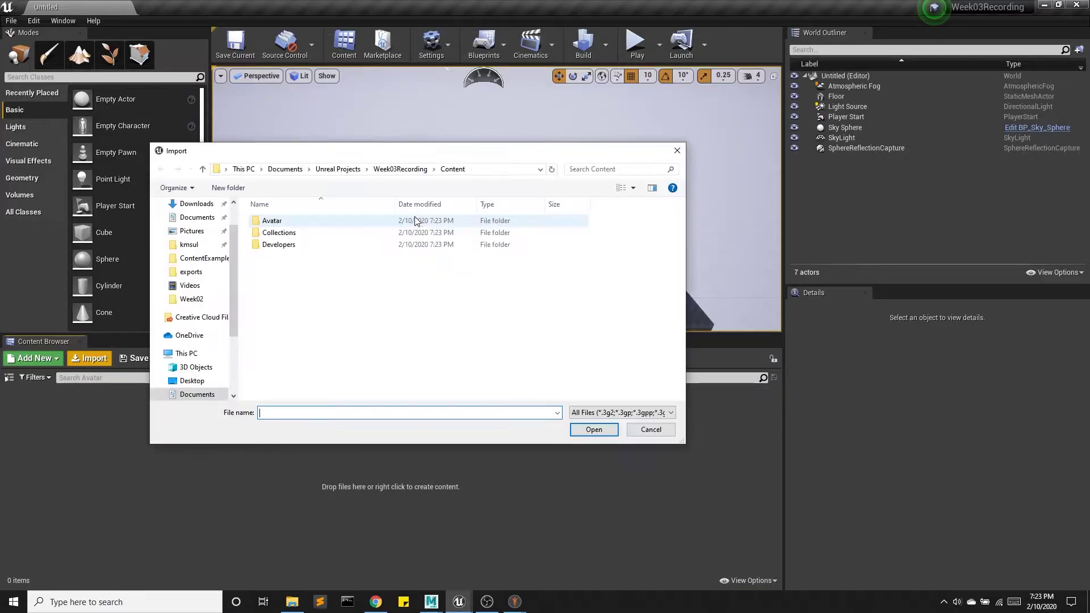
# Import Bob_rigged.fbx from Documents/makehuman/v1/exports with Import All
pyautogui.scroll(1, 221, 241)
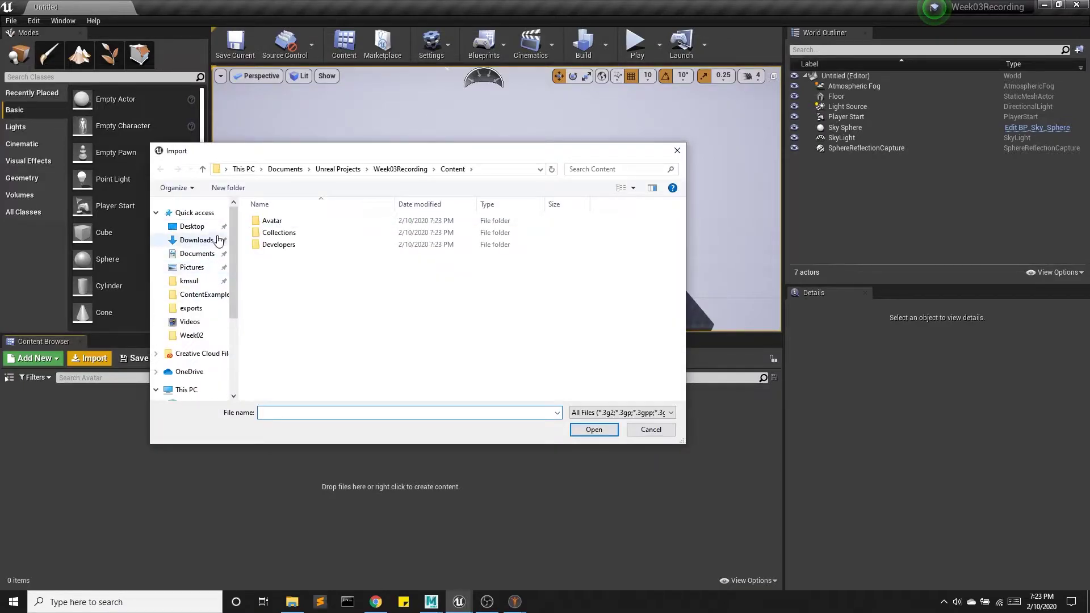
pyautogui.click(197, 254)
pyautogui.doubleClick(289, 282)
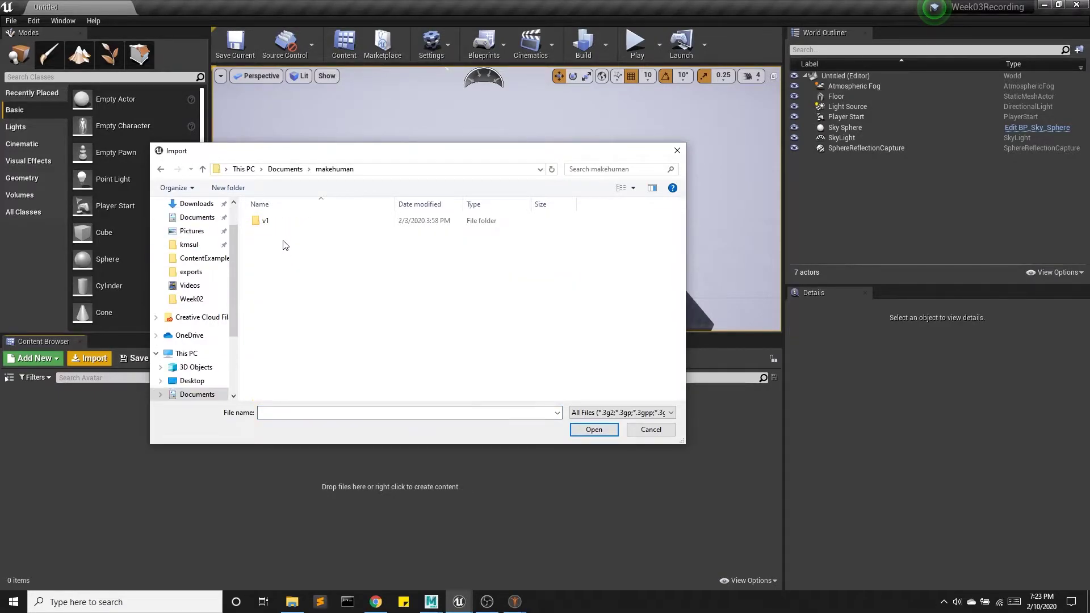
pyautogui.doubleClick(280, 225)
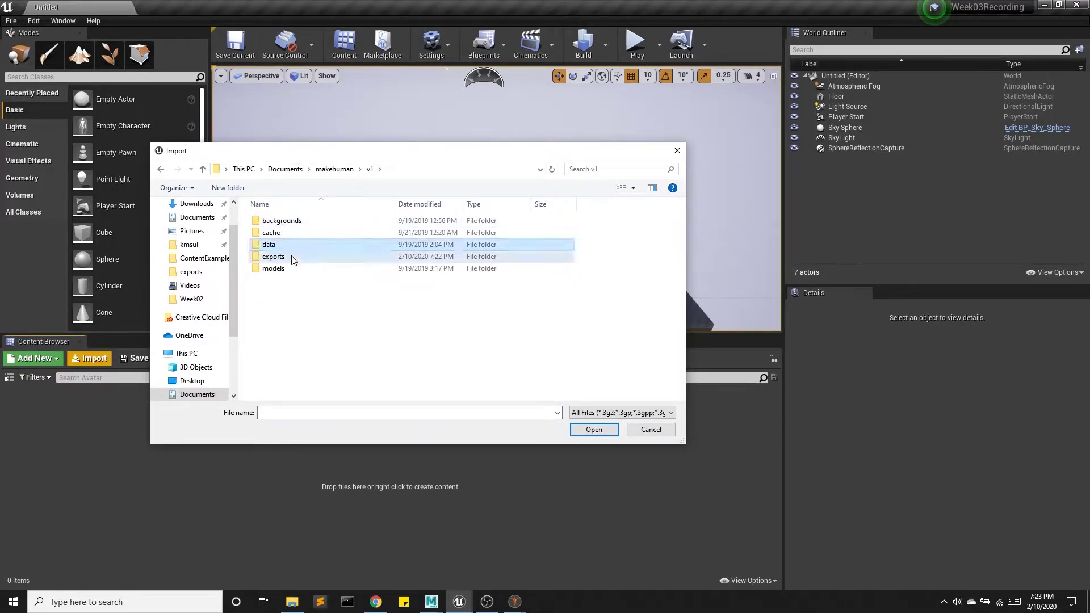
pyautogui.doubleClick(274, 256)
pyautogui.click(284, 233)
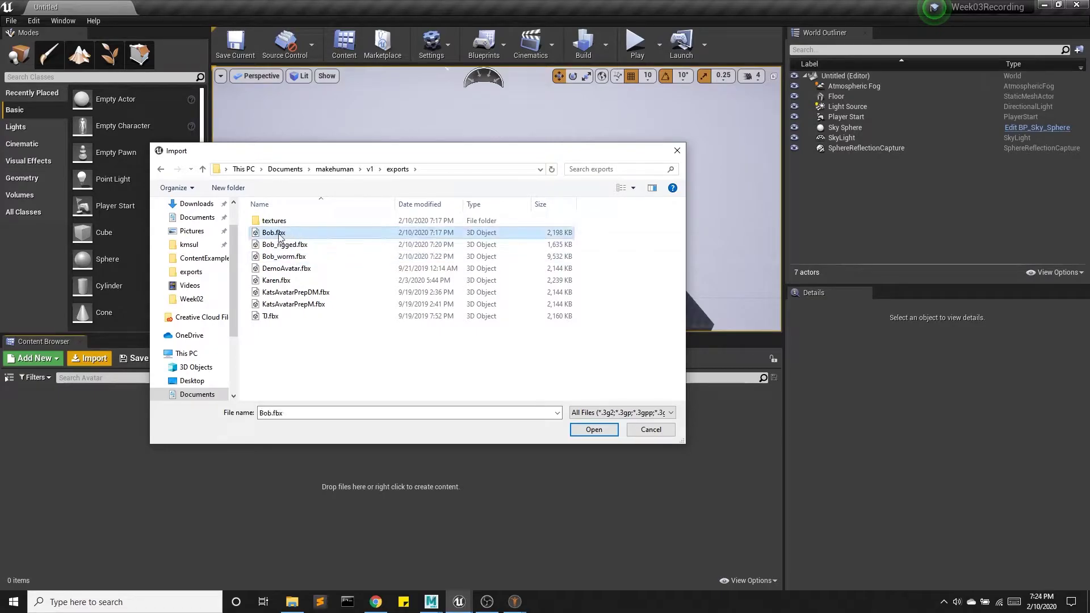
pyautogui.click(298, 245)
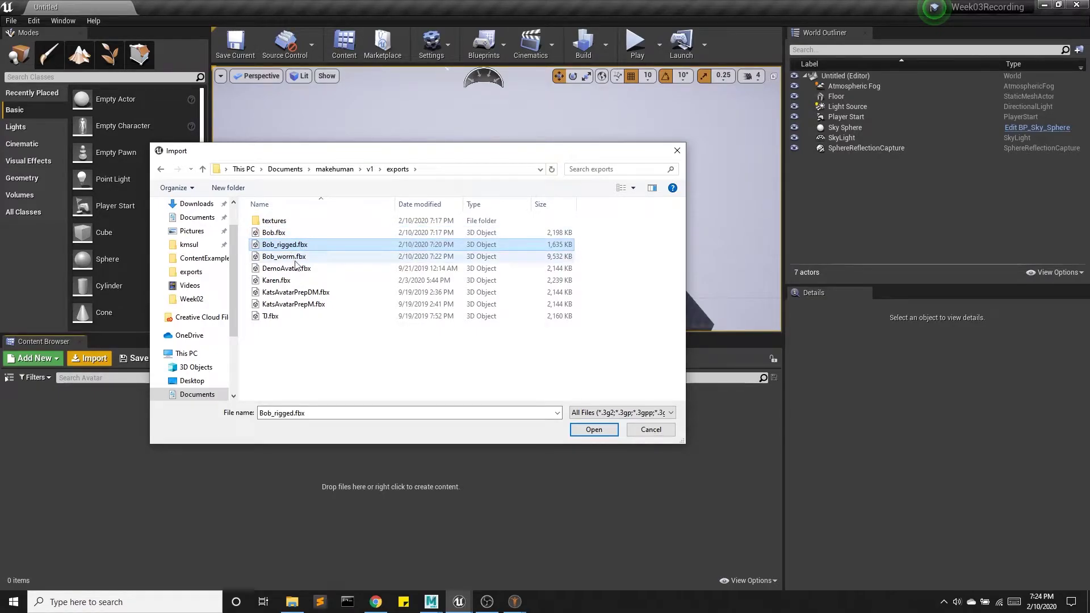
pyautogui.click(593, 429)
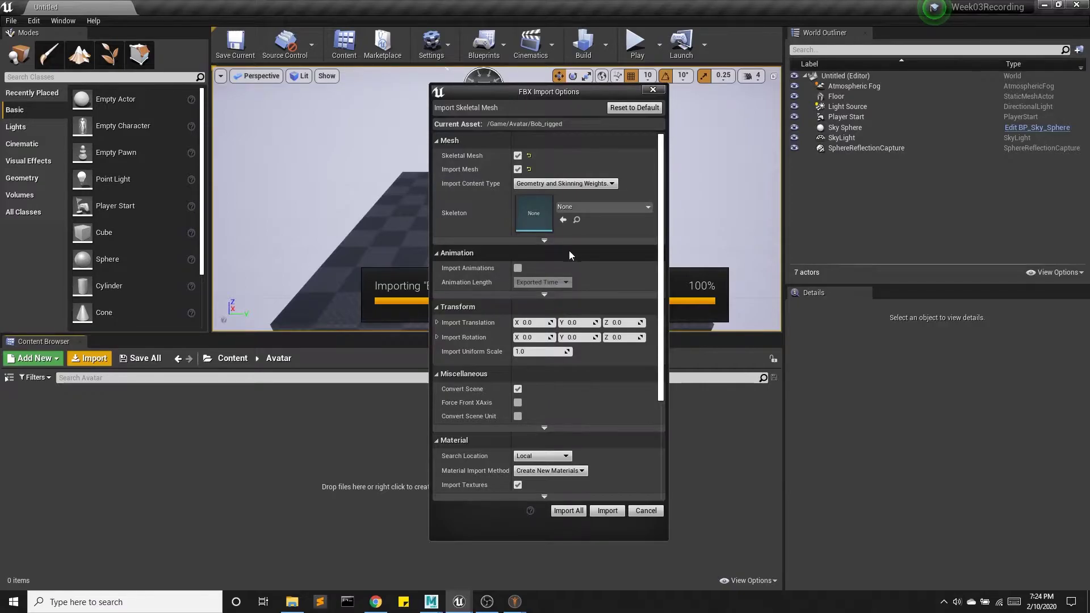
pyautogui.click(568, 511)
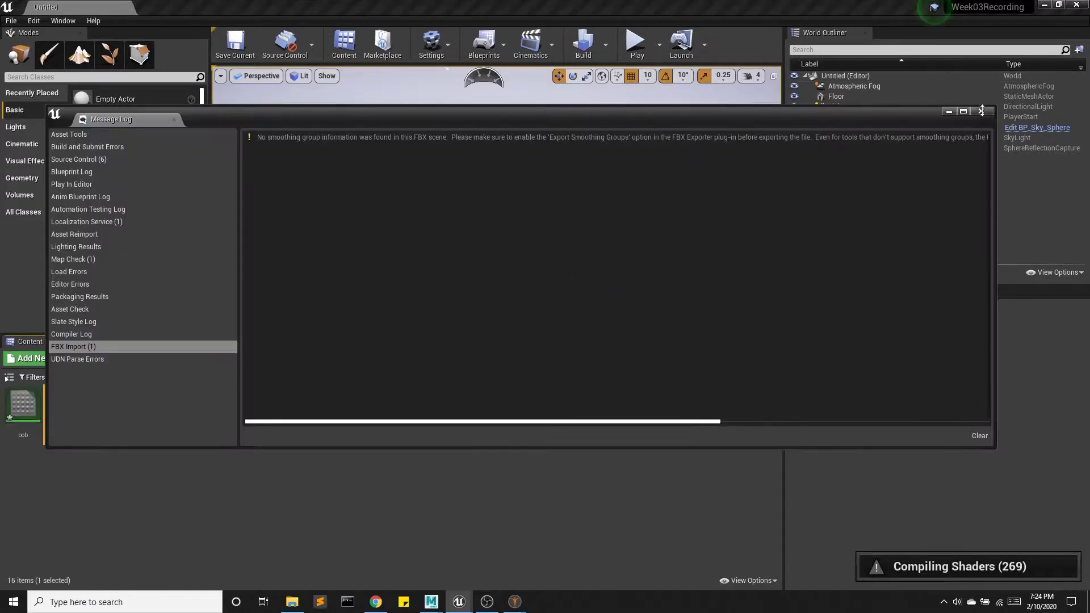
pyautogui.click(983, 111)
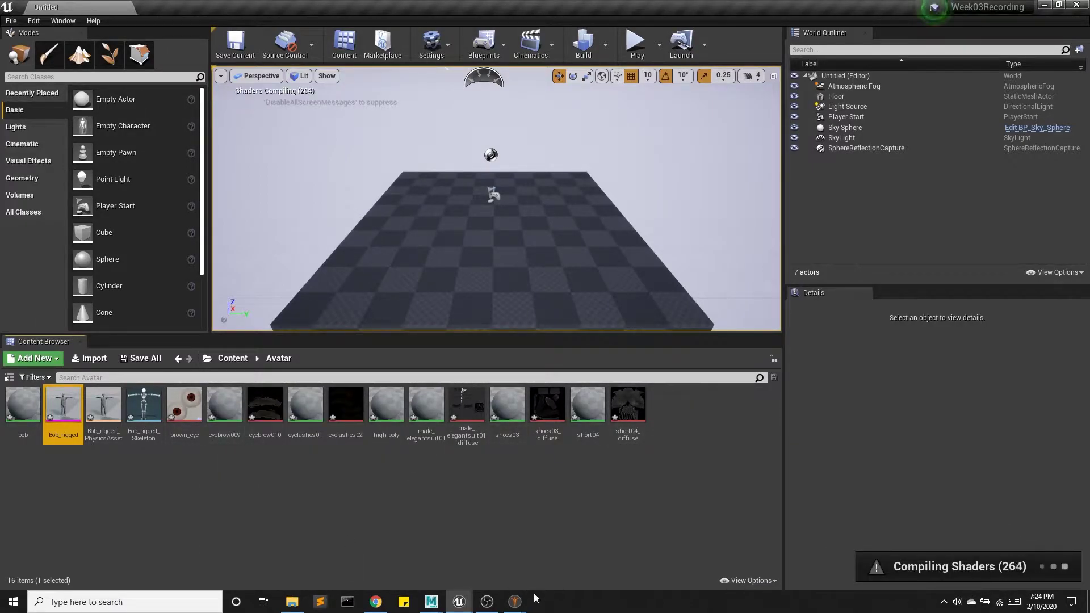
# Import Bob_worm.fbx as animation only, without mesh, onto Bob_rigged_Skeleton
pyautogui.click(93, 361)
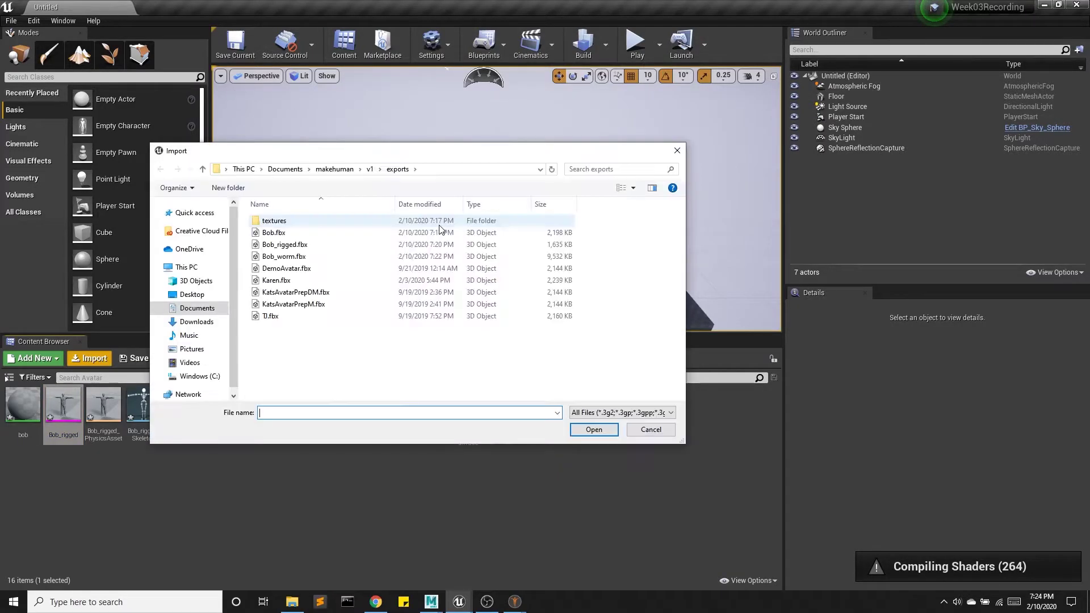
pyautogui.click(276, 260)
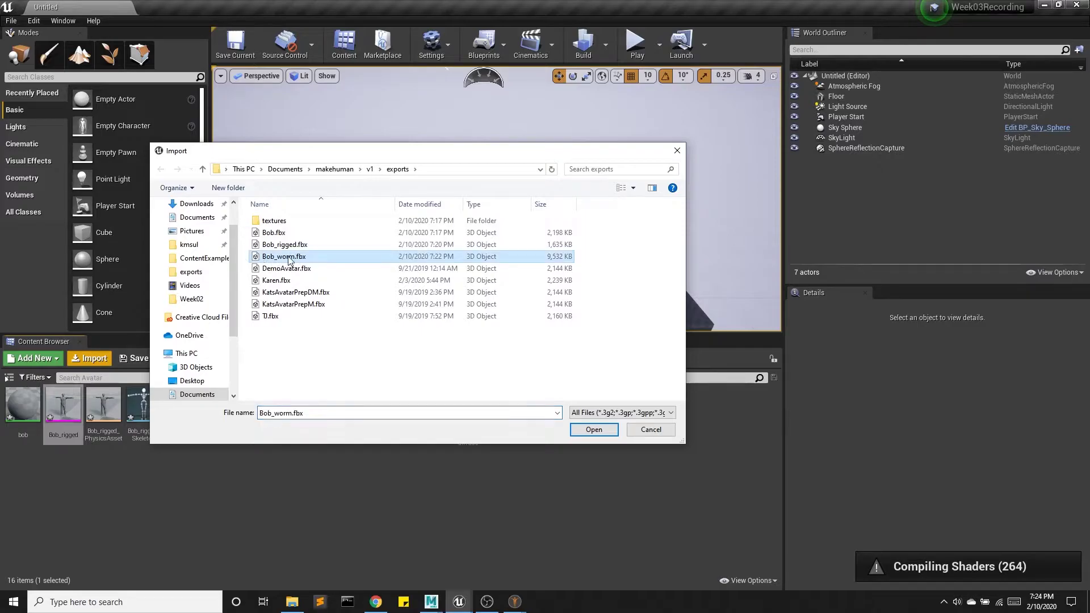
pyautogui.moveTo(355, 152); pyautogui.dragTo(429, 106)
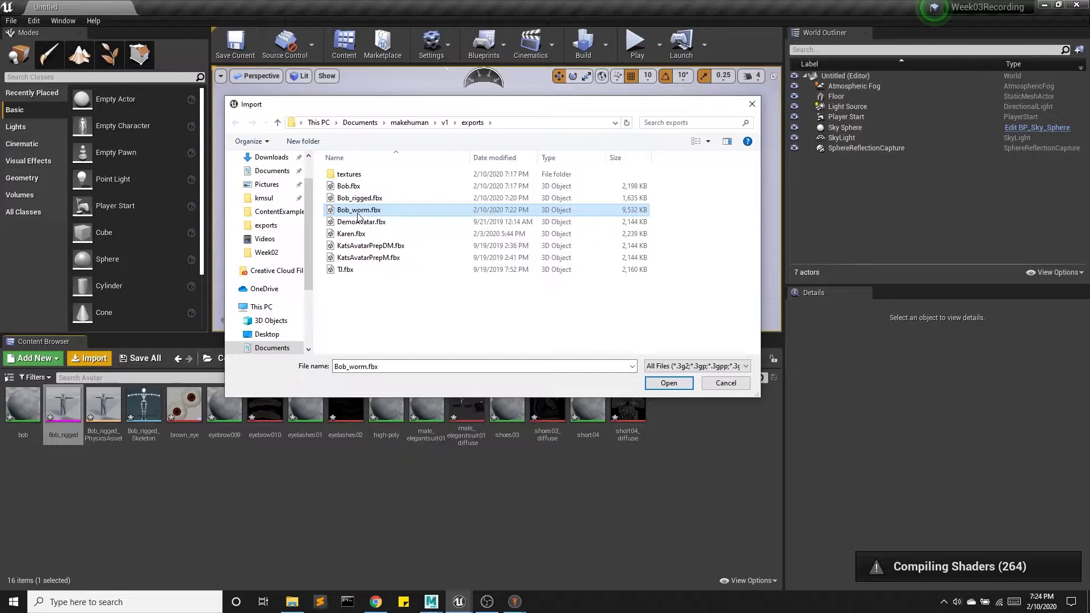
pyautogui.click(667, 382)
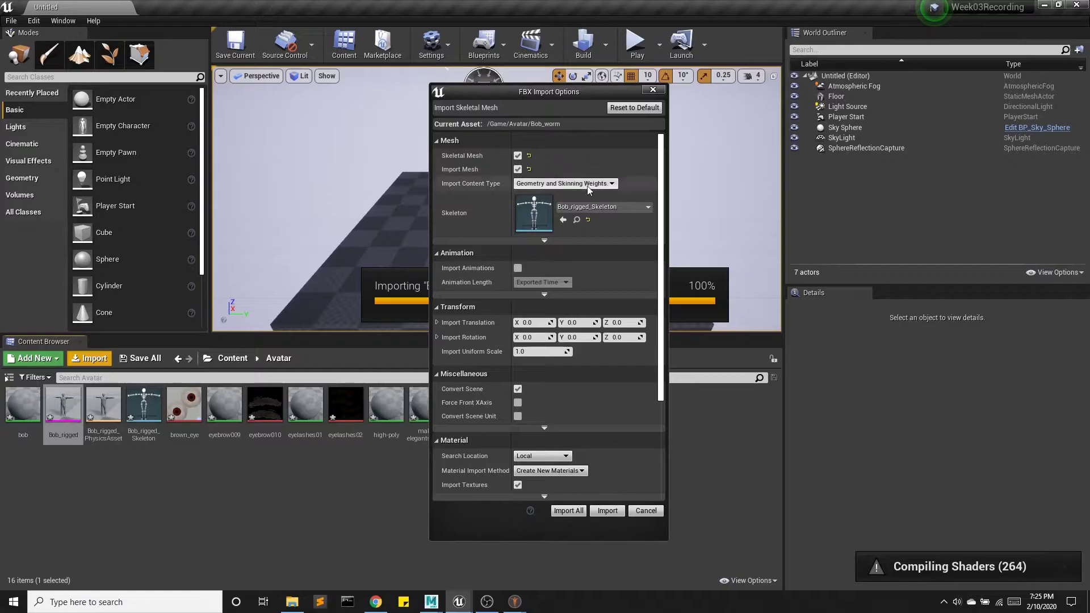
pyautogui.click(517, 169)
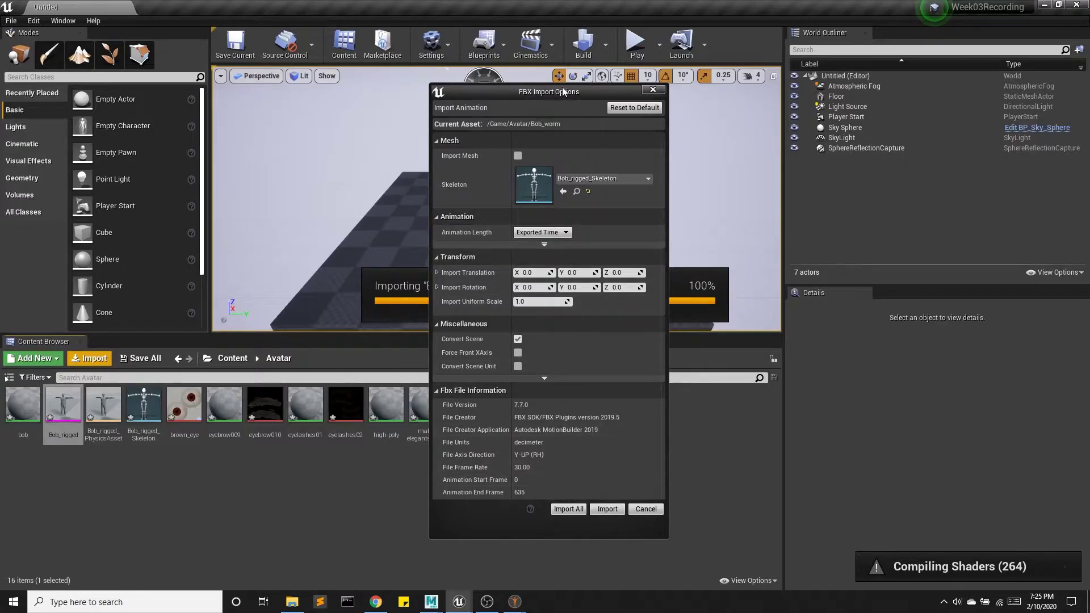
pyautogui.click(565, 507)
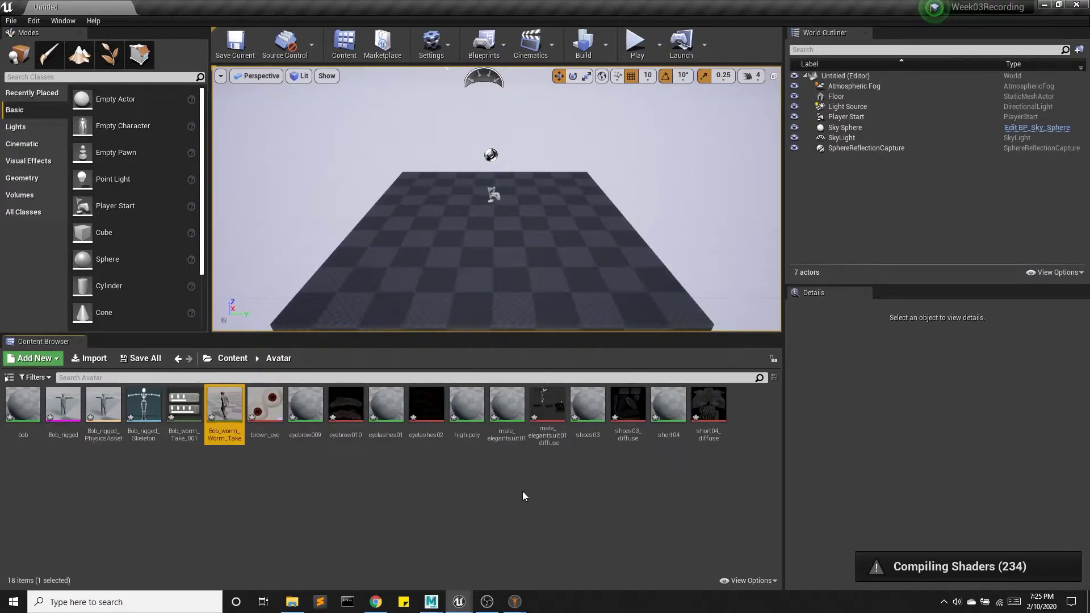
# Open the Bob_worm_Worm_Take animation in the animation editor
pyautogui.doubleClick(221, 408)
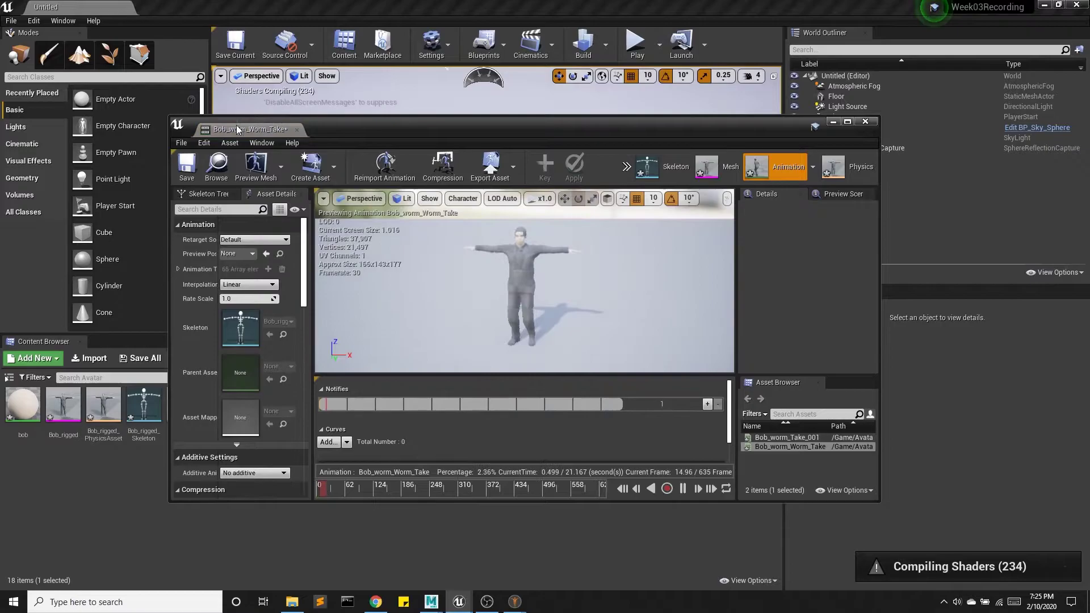
pyautogui.click(182, 5)
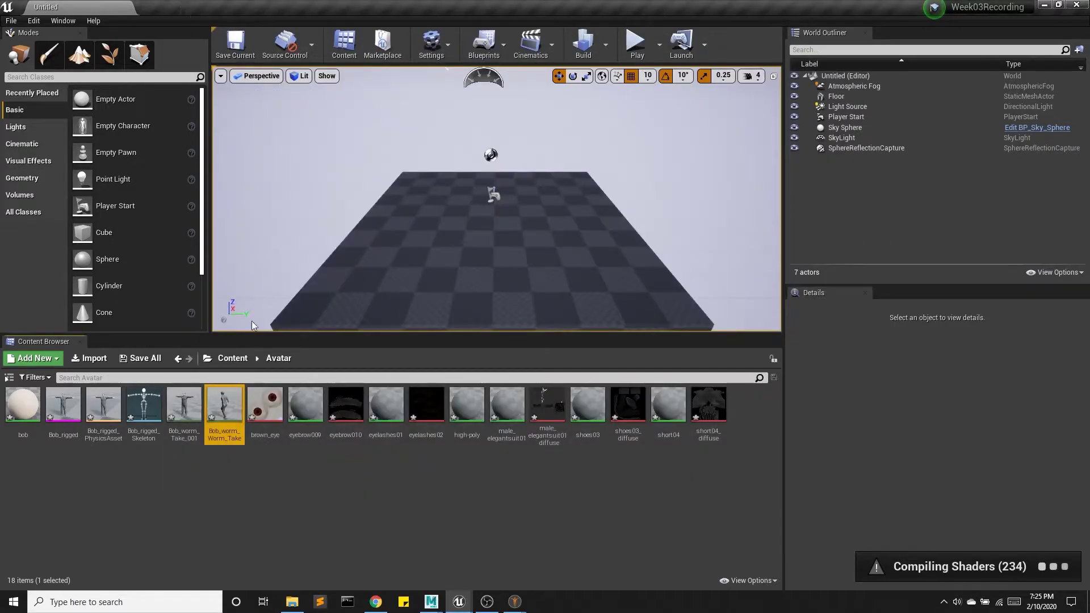
pyautogui.doubleClick(221, 421)
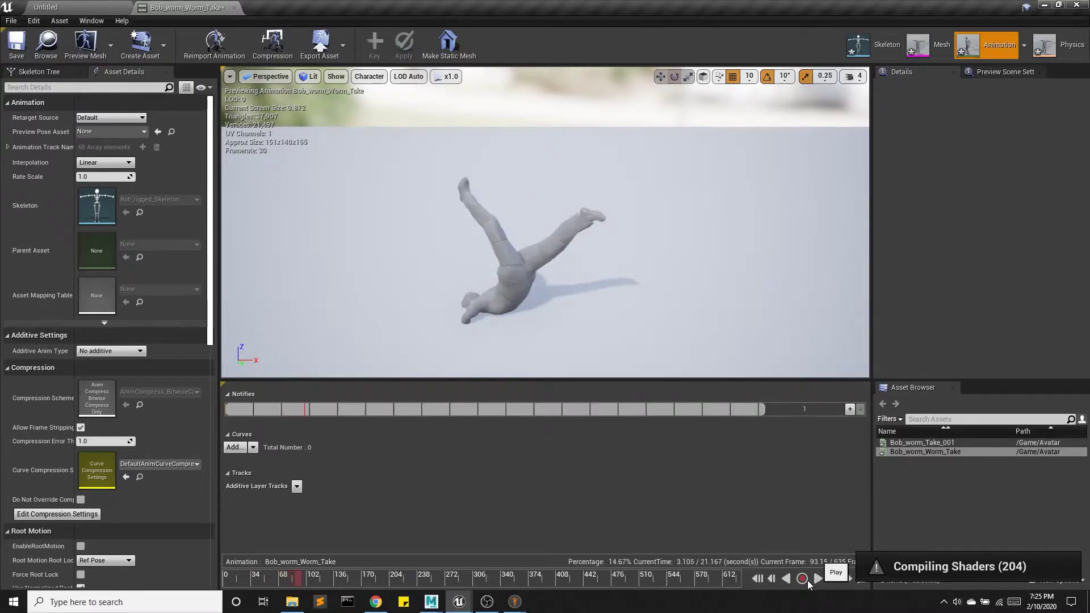
# Play the animation and scrub the timeline to around frame 48, where walking begins
pyautogui.click(787, 579)
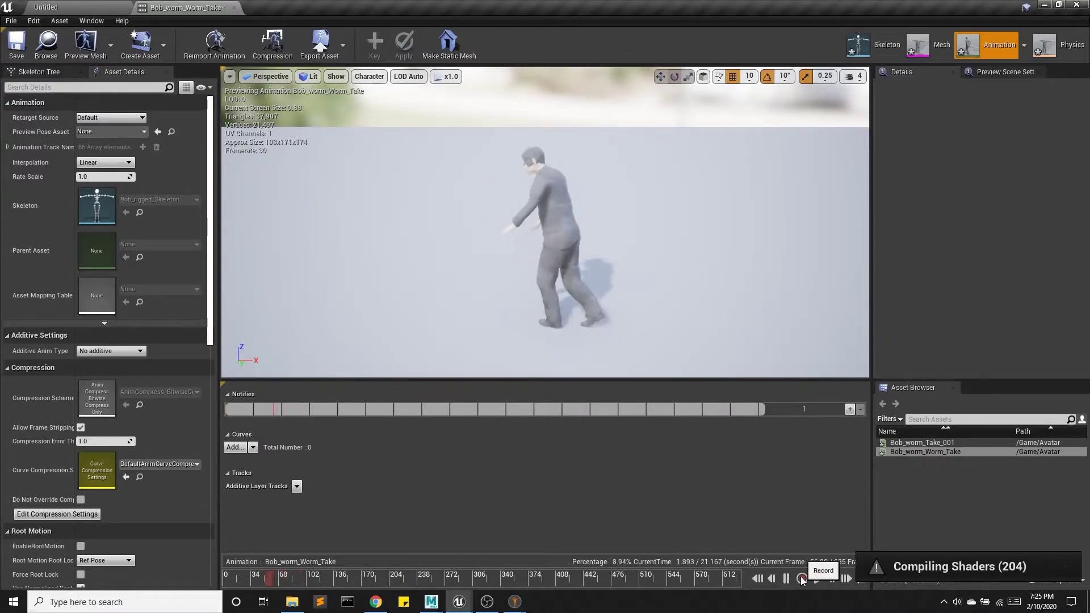
pyautogui.click(802, 578)
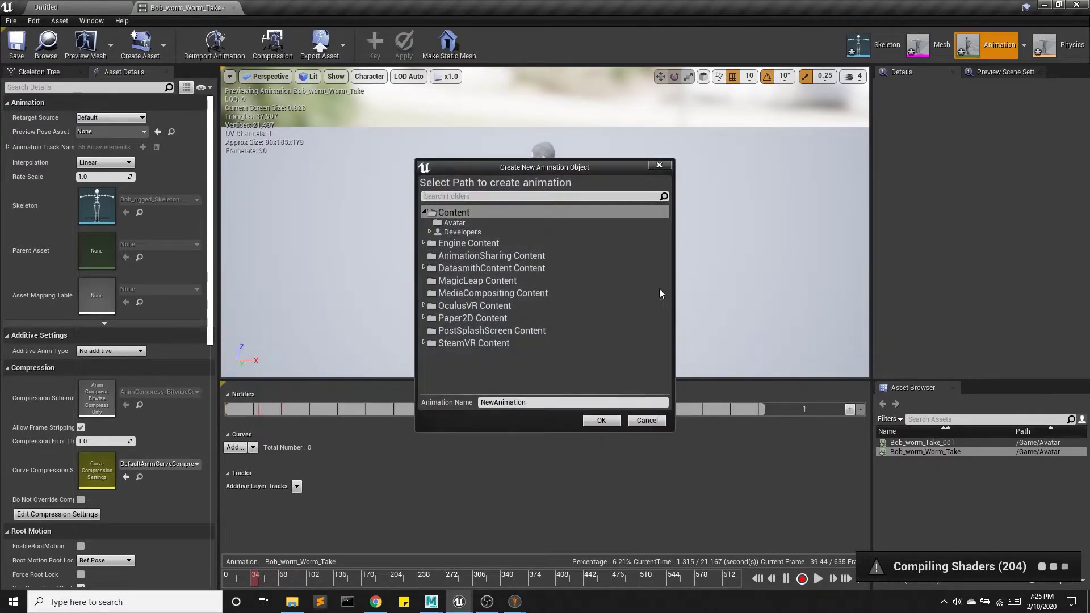
pyautogui.click(659, 165)
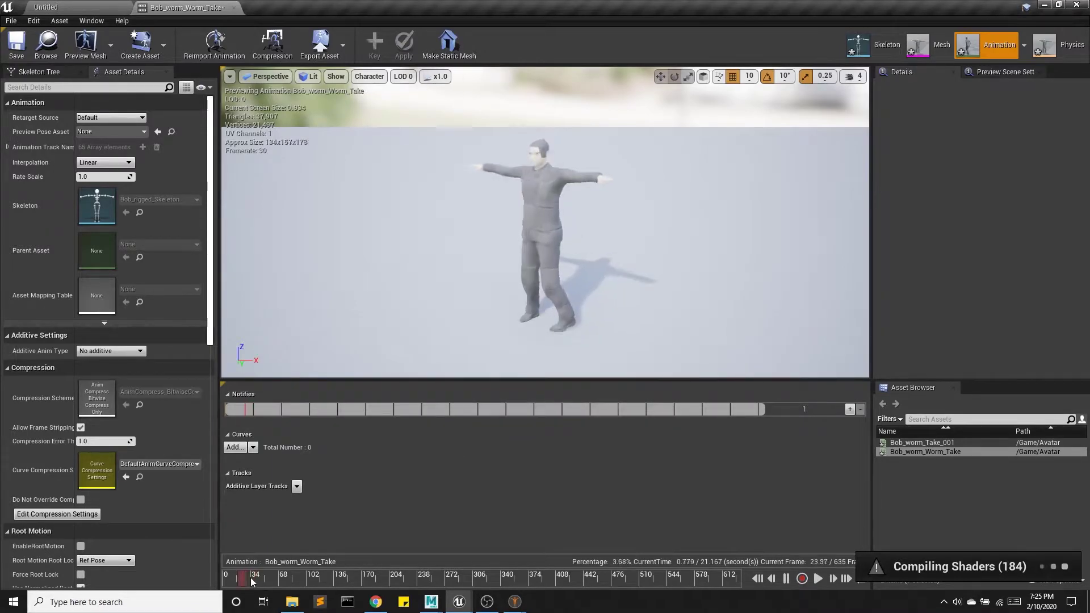
pyautogui.click(788, 579)
pyautogui.moveTo(711, 577); pyautogui.dragTo(222, 577)
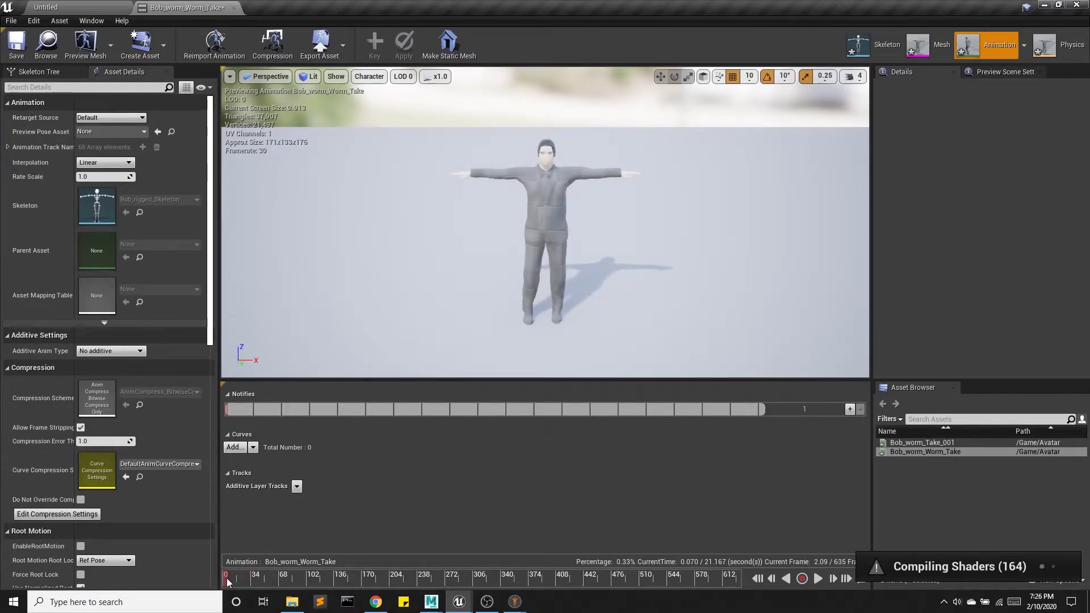
pyautogui.moveTo(233, 578); pyautogui.dragTo(262, 576)
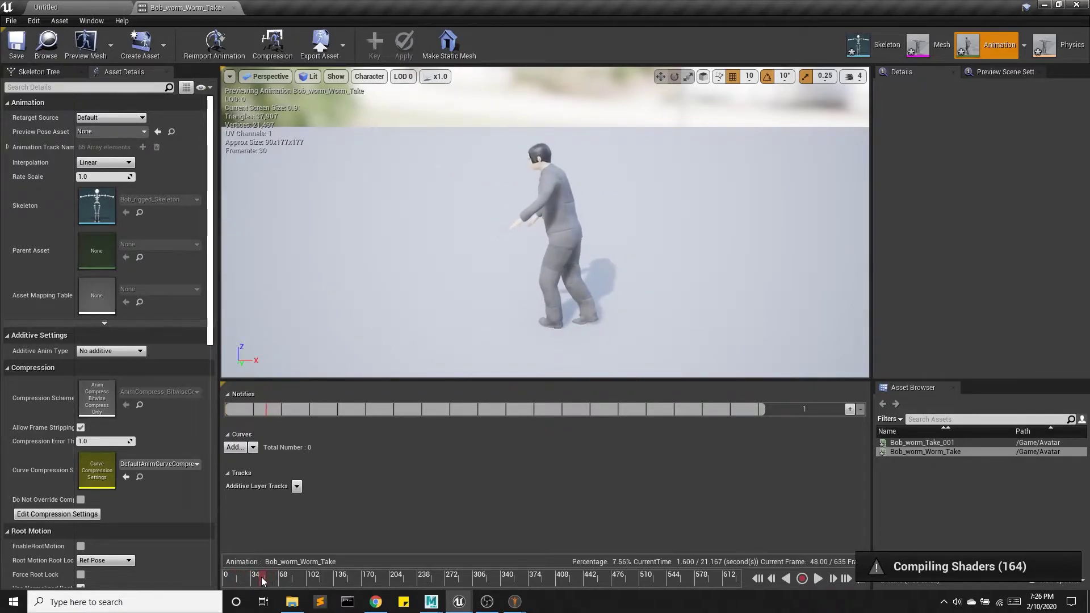
# Remove frames 0 to 47 from Bob_worm_Worm_Take and save the animation
pyautogui.rightClick(261, 576)
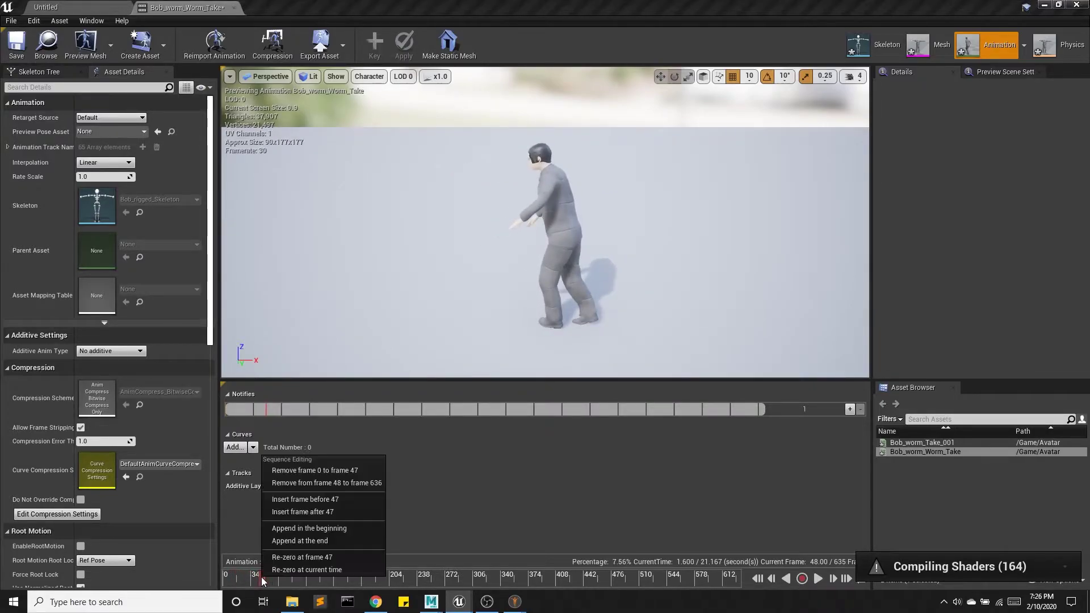
pyautogui.click(352, 469)
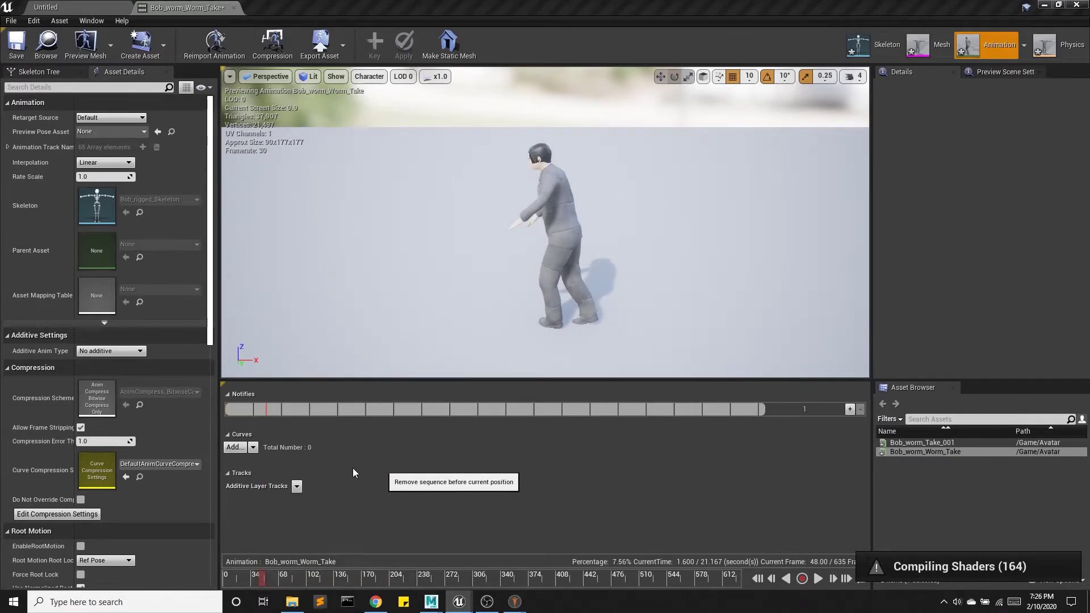
pyautogui.click(17, 45)
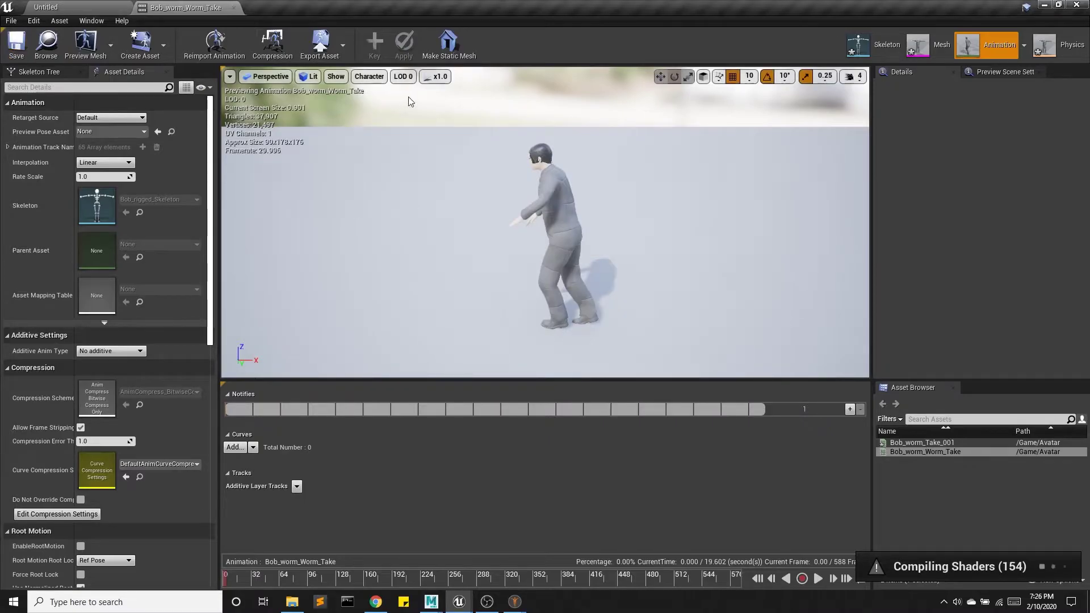
pyautogui.click(662, 584)
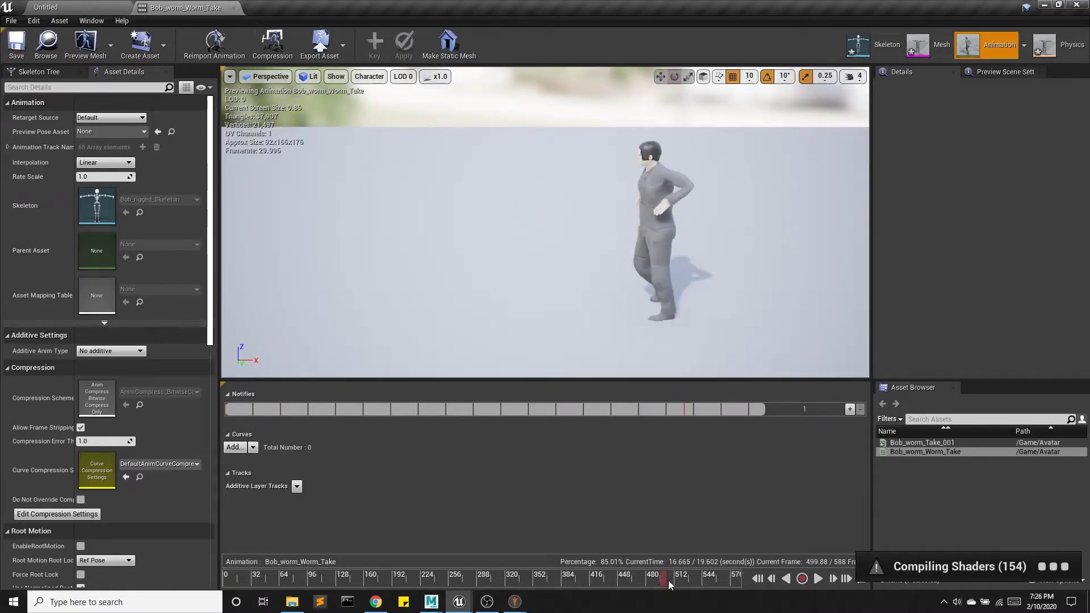
pyautogui.rightClick(666, 576)
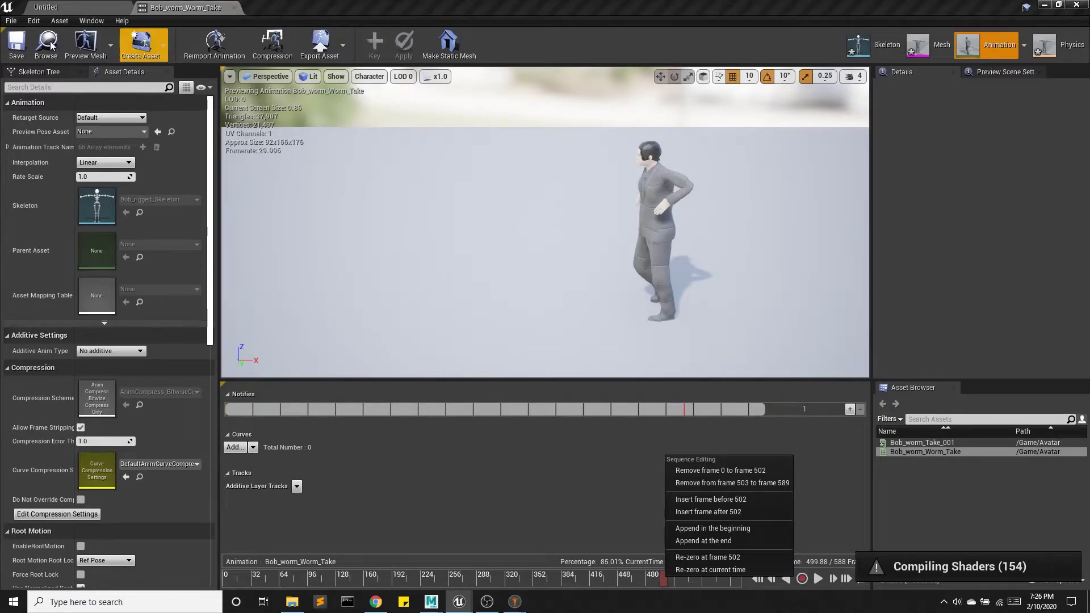
pyautogui.click(16, 43)
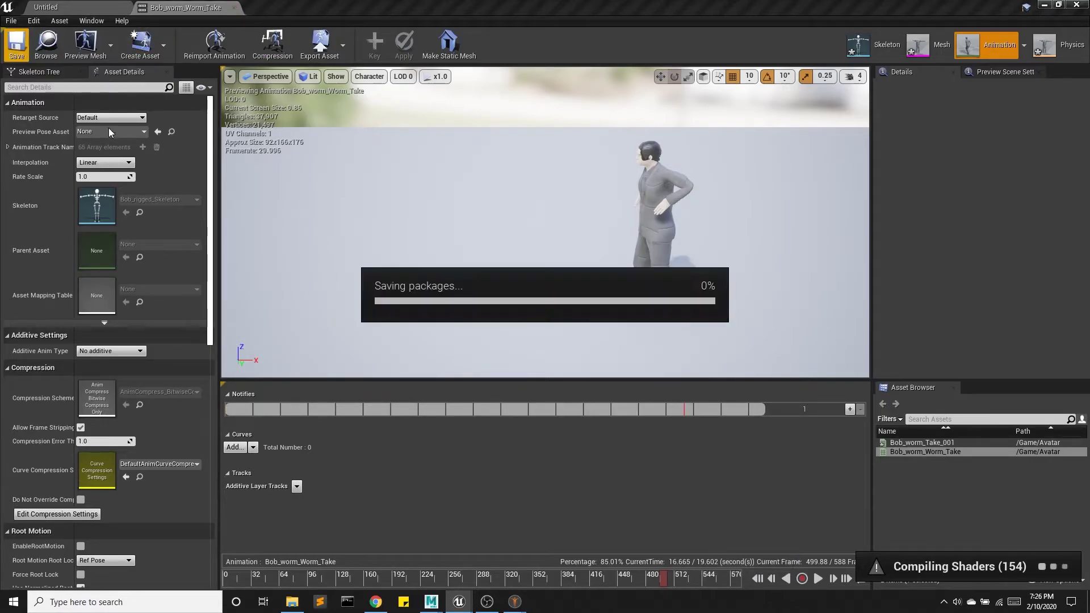
# Place the Bob_worm_Worm_Take animation into the level from the Content Browser
pyautogui.click(236, 9)
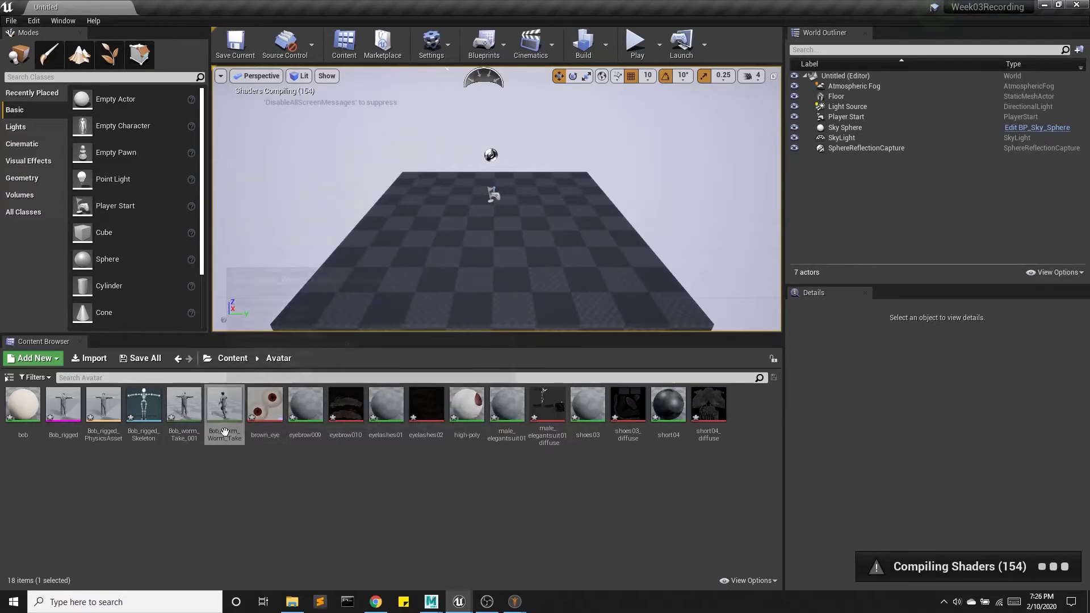
pyautogui.click(224, 404)
pyautogui.moveTo(521, 220); pyautogui.dragTo(505, 178)
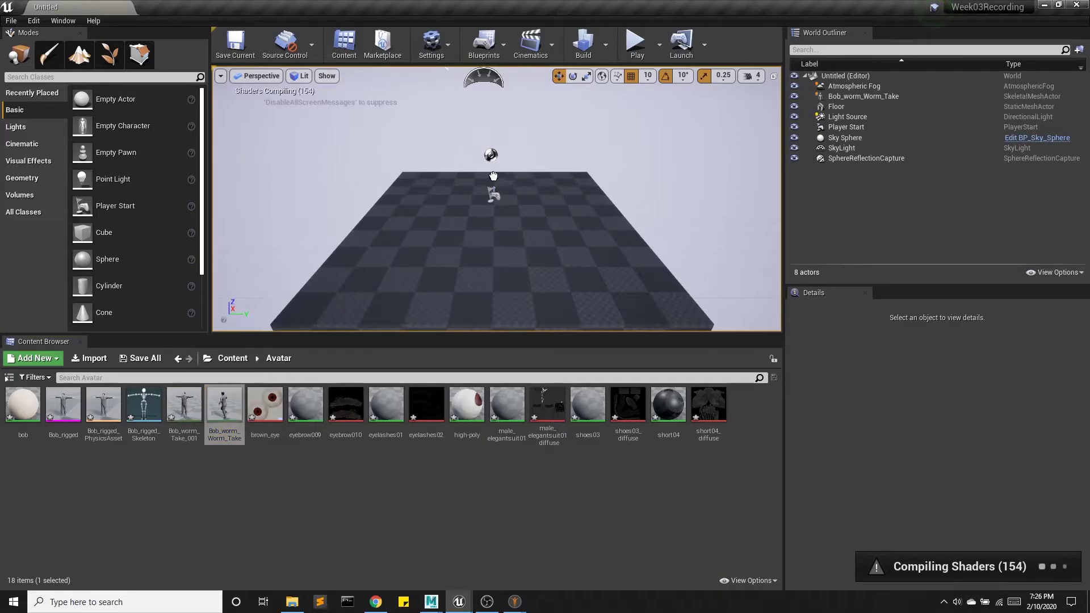
# Shift the floor 20 units and the character along Y, then test-play the level
pyautogui.click(534, 175)
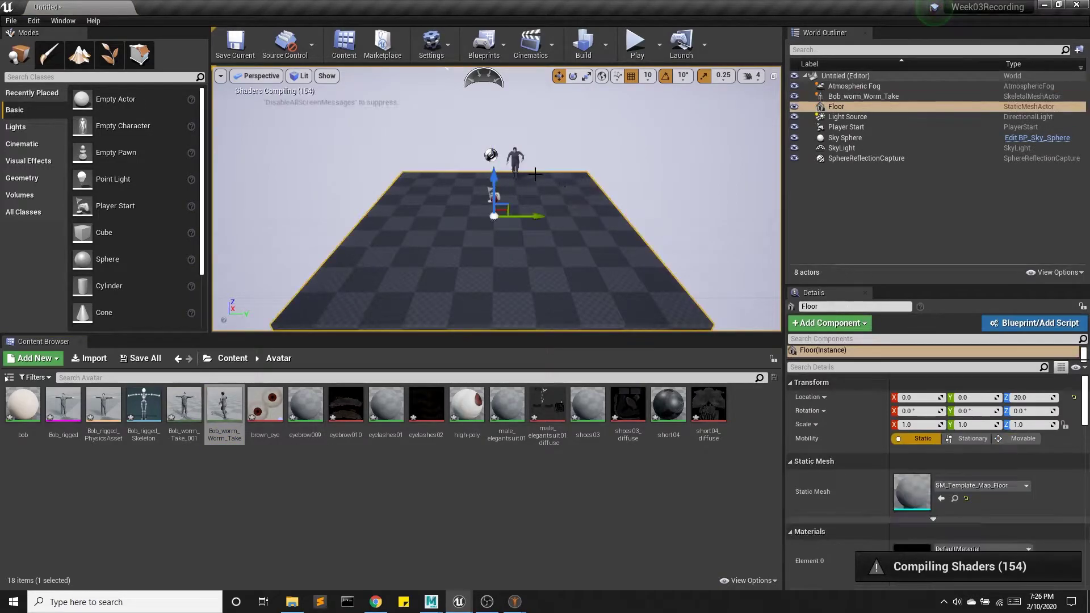
pyautogui.moveTo(536, 219)
pyautogui.mouseDown()
pyautogui.moveTo(520, 216)
pyautogui.moveTo(554, 217)
pyautogui.mouseUp()
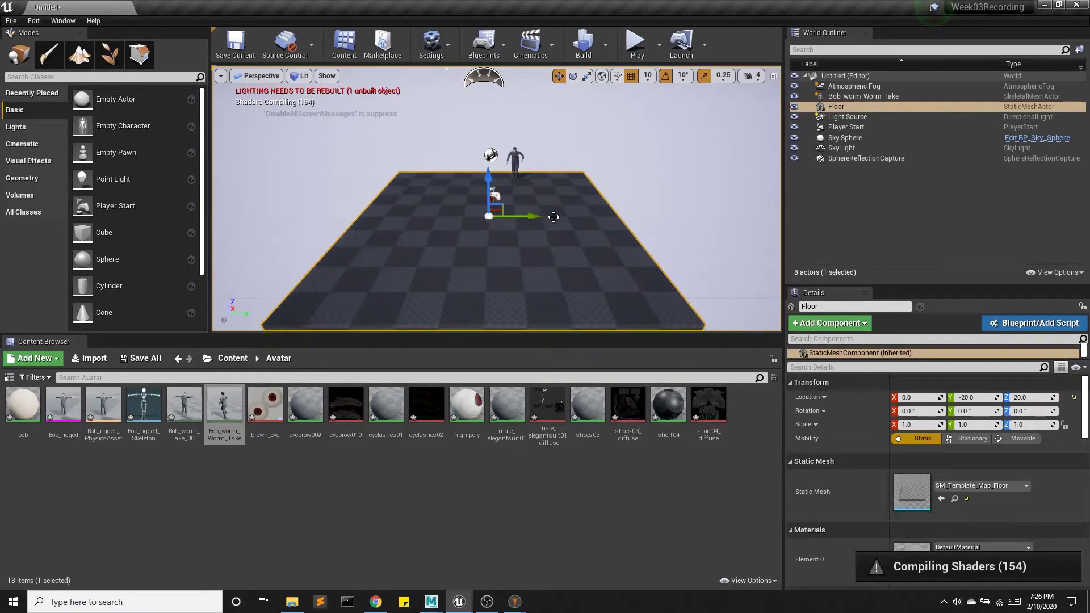
pyautogui.click(515, 162)
pyautogui.moveTo(535, 176); pyautogui.dragTo(512, 175)
pyautogui.click(636, 43)
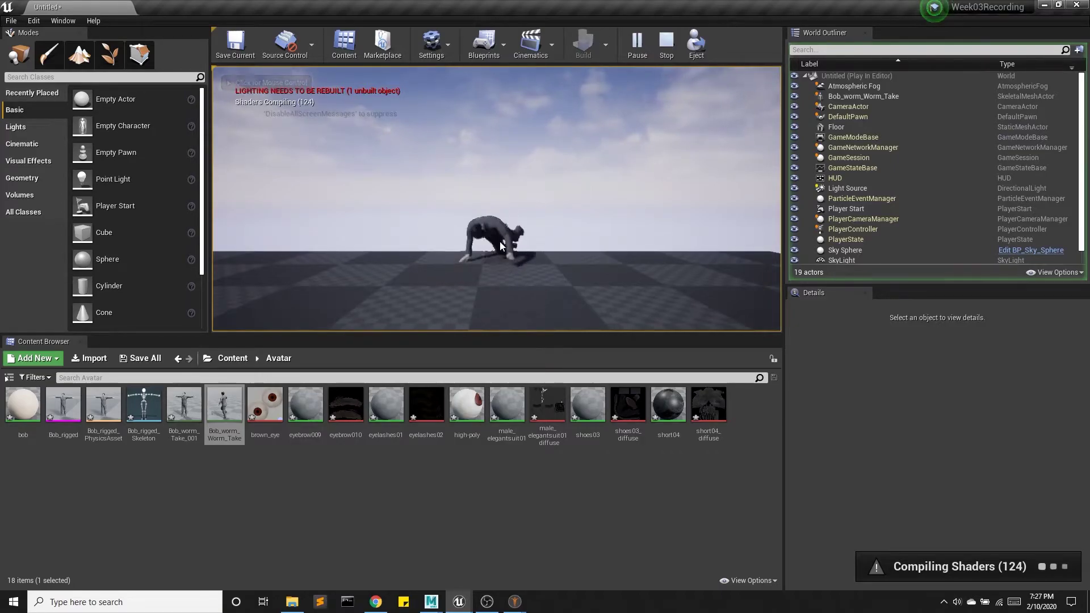
pyautogui.click(667, 45)
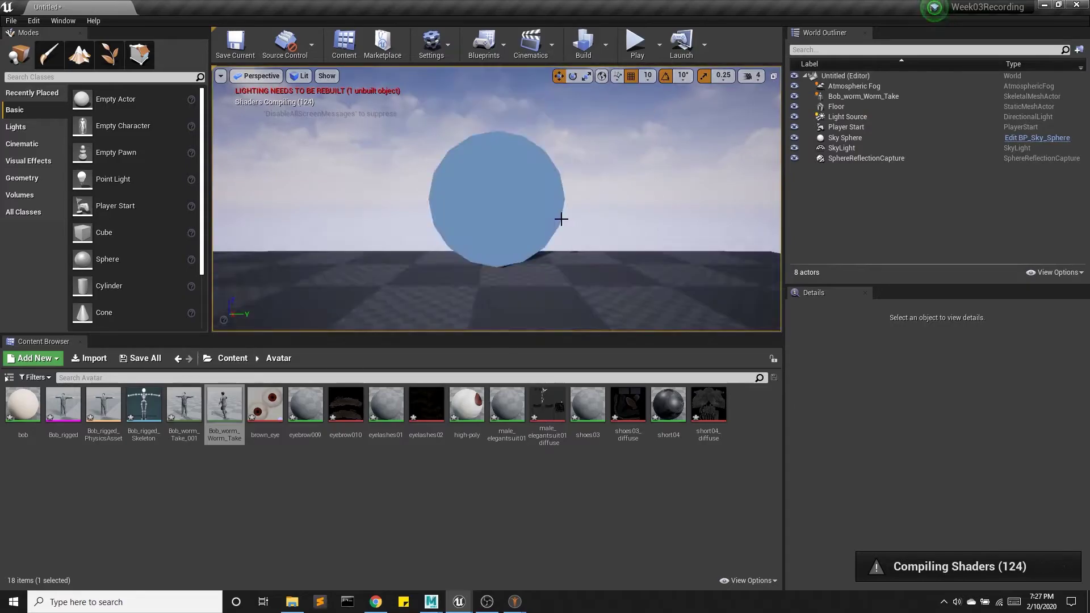
# Build the level's lighting with the character selected, then close the Message Log
pyautogui.moveTo(589, 208); pyautogui.dragTo(562, 213, button='right')
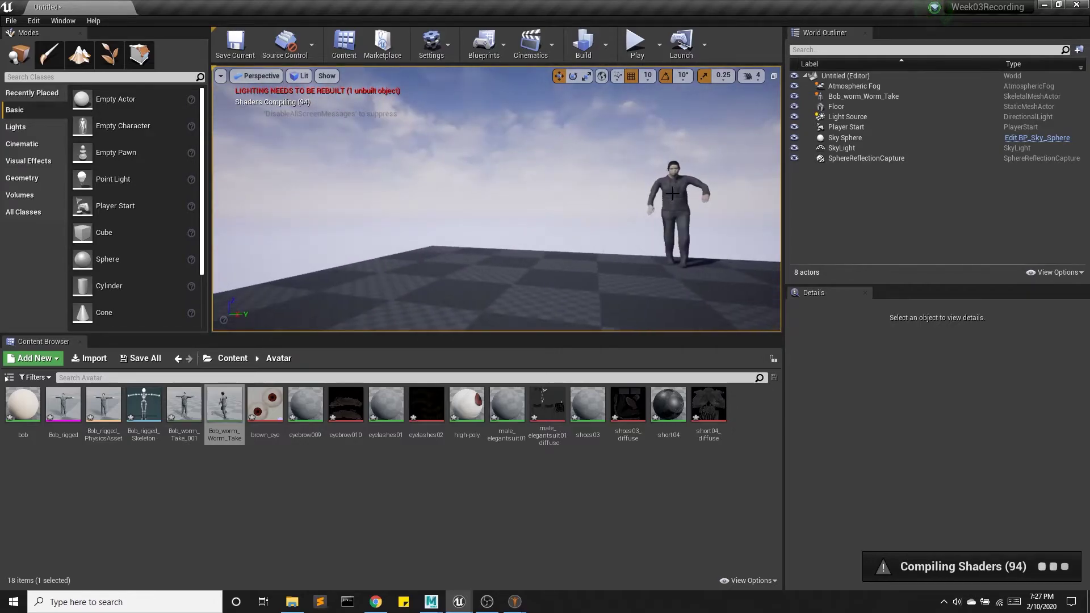
pyautogui.click(672, 194)
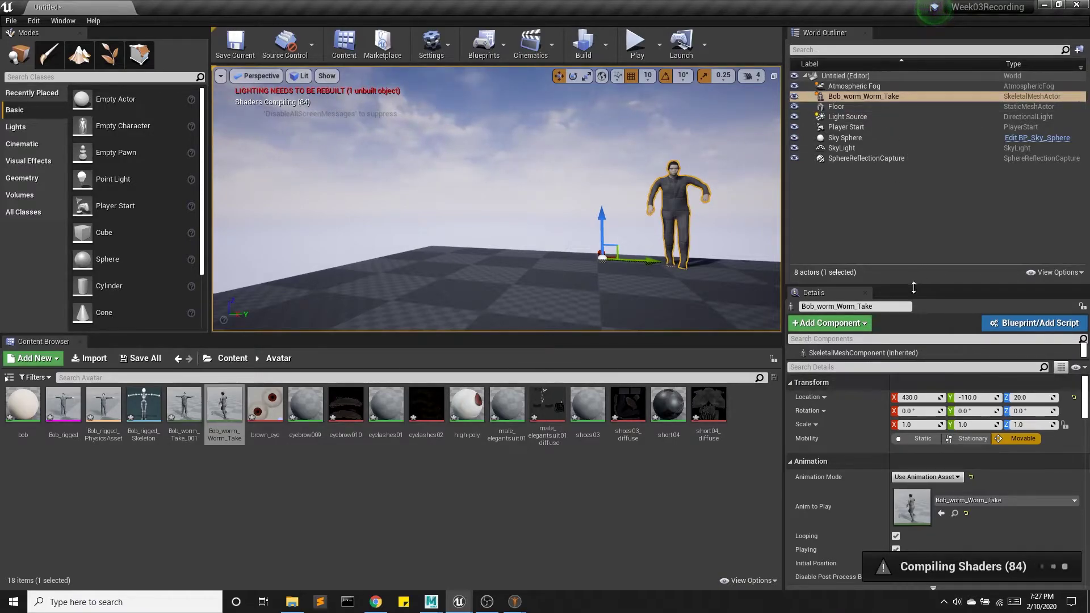
pyautogui.moveTo(913, 285); pyautogui.dragTo(913, 229)
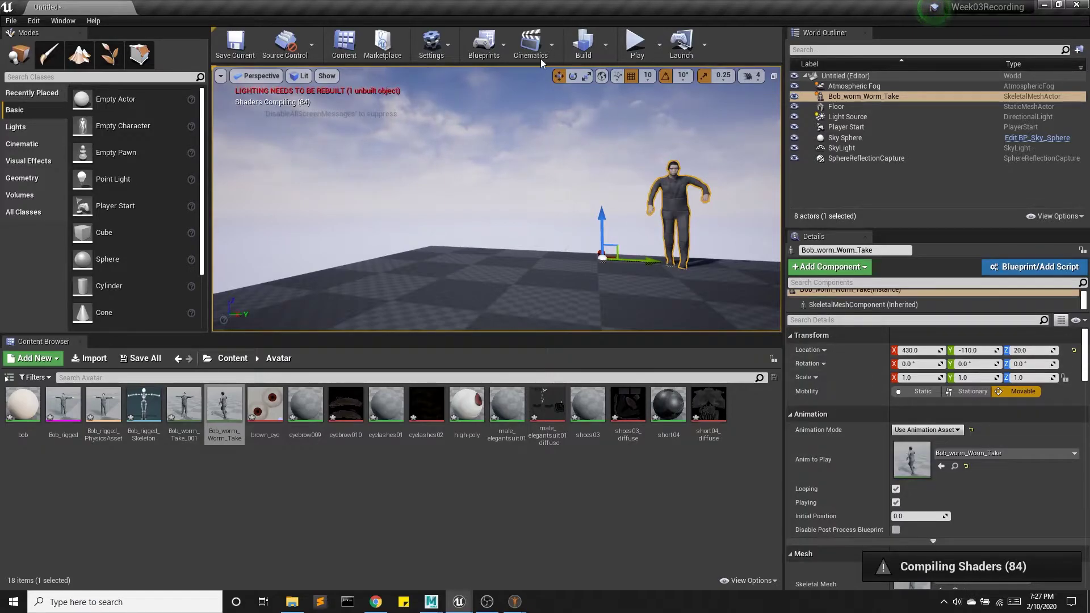
pyautogui.click(583, 47)
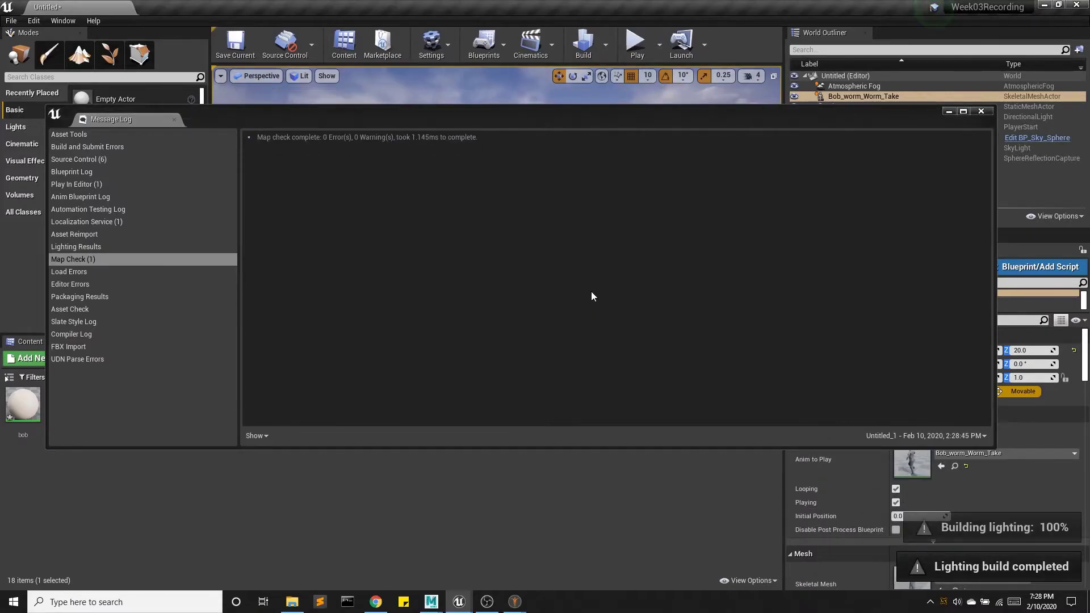
pyautogui.click(986, 110)
# Try Bob_worm_Take_001 as the character's Anim to Play, then switch back to Bob_worm_Worm_Take
pyautogui.moveTo(651, 252); pyautogui.dragTo(670, 267)
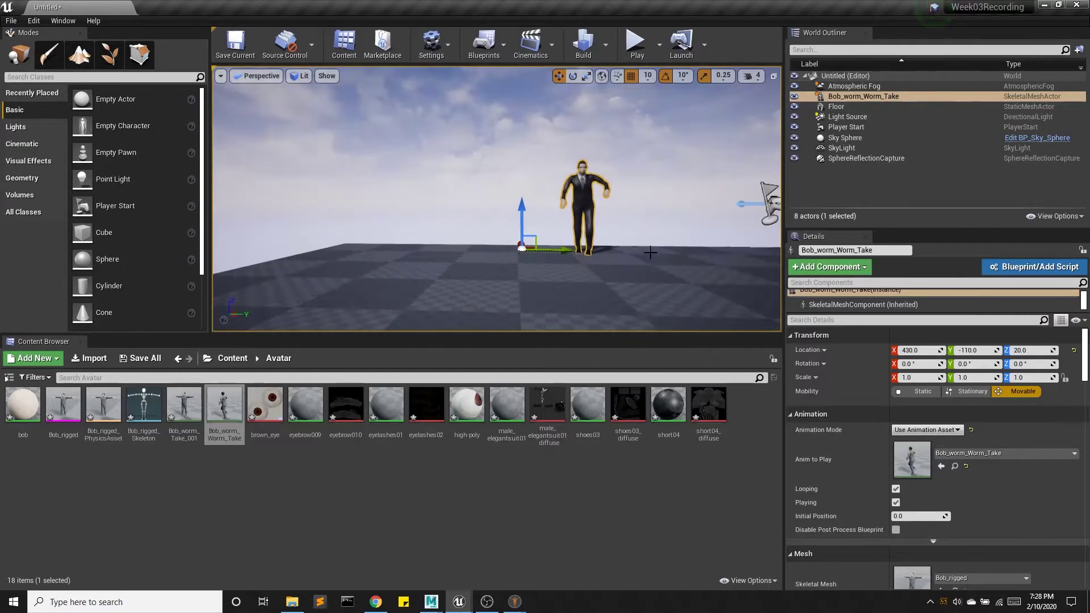
pyautogui.rightClick(652, 250)
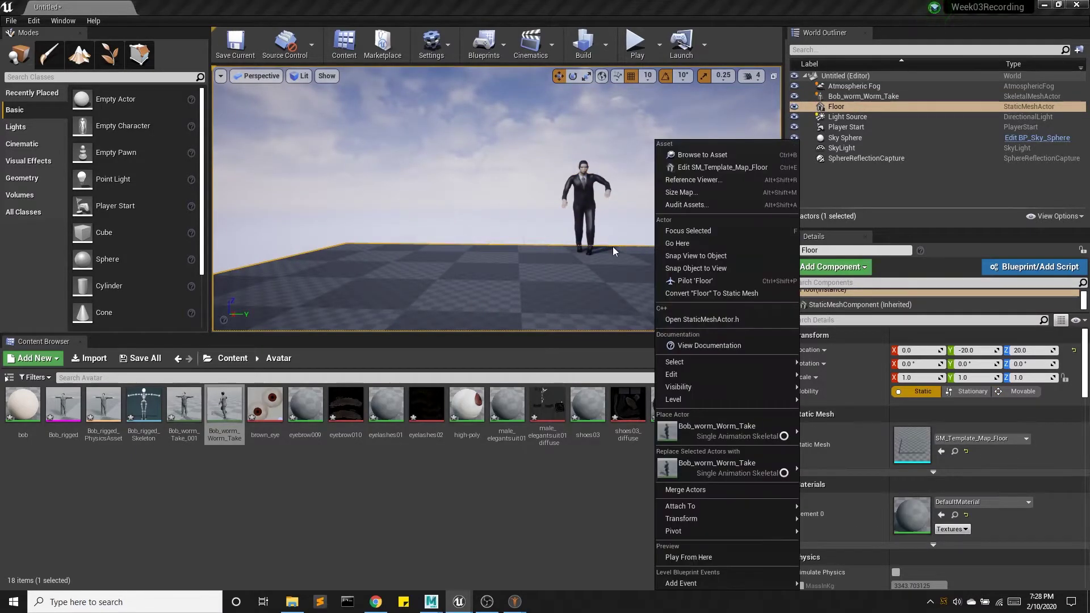
pyautogui.click(613, 251)
pyautogui.click(588, 197)
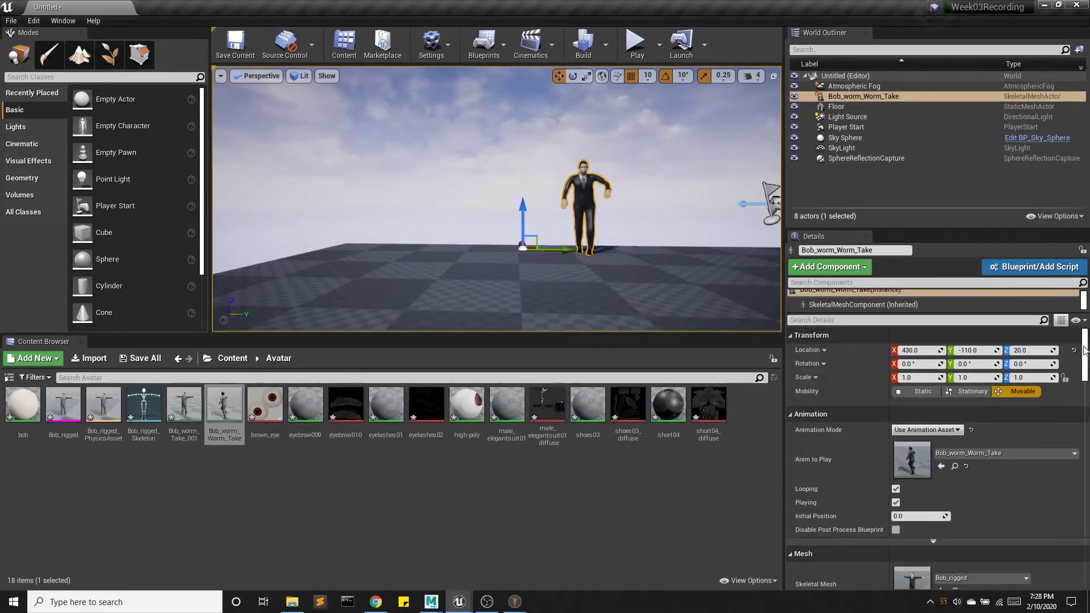
pyautogui.click(968, 453)
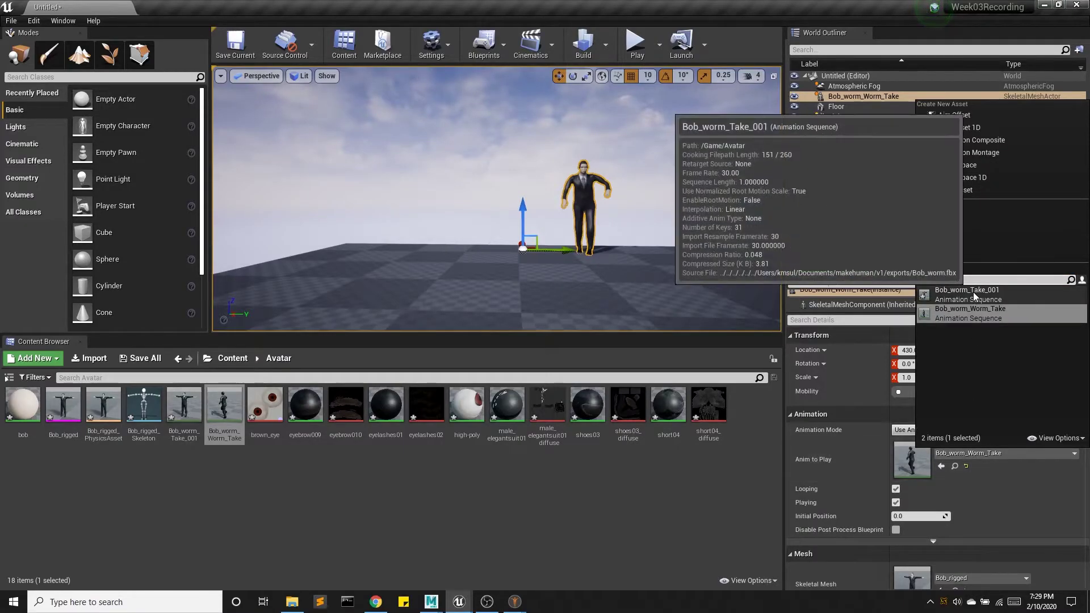
pyautogui.click(972, 293)
pyautogui.click(988, 453)
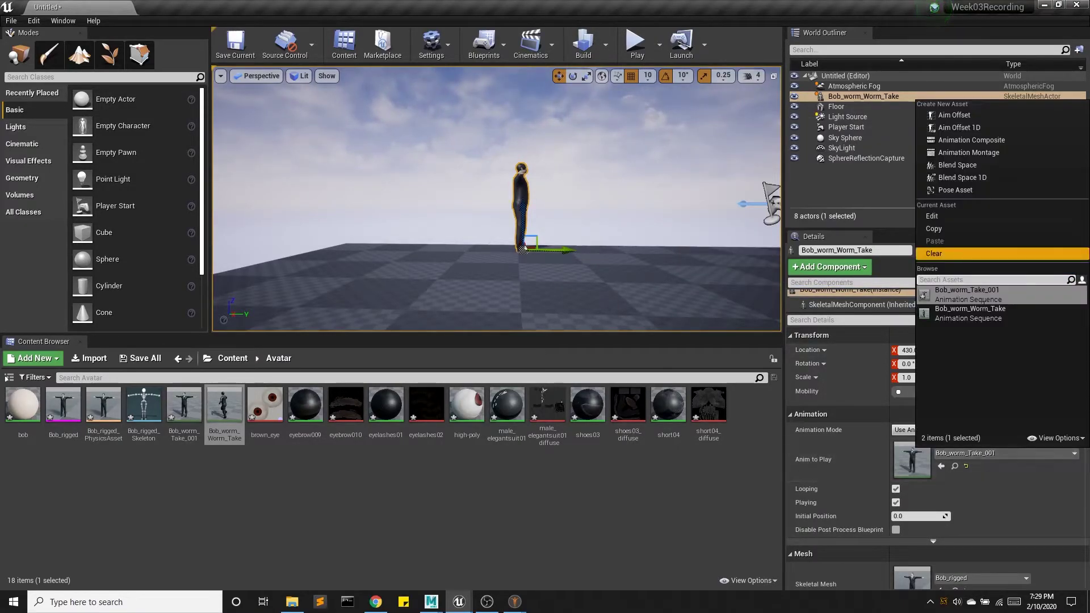
pyautogui.click(975, 311)
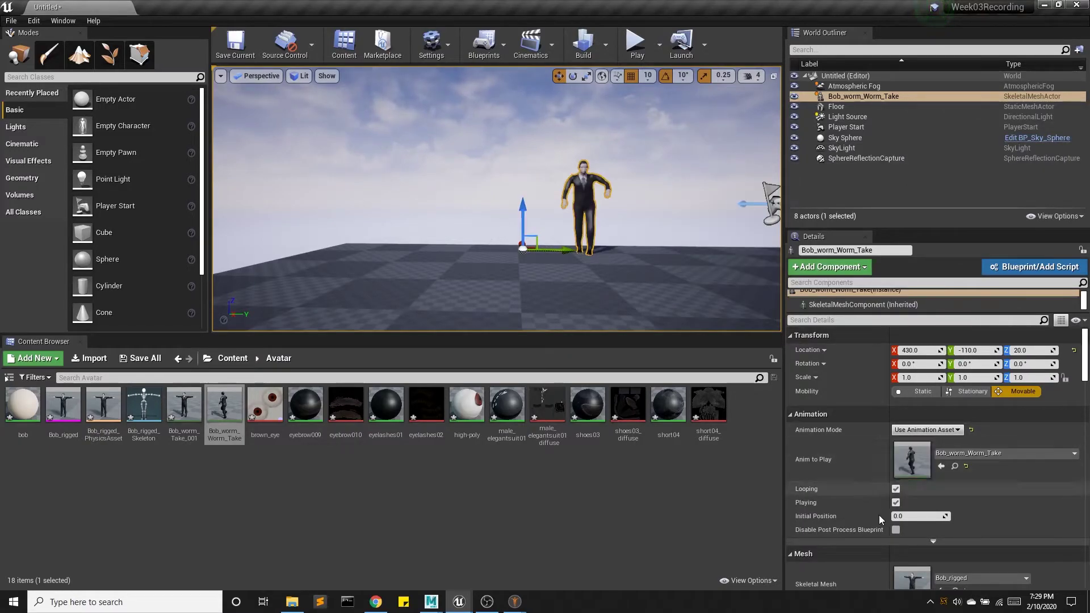
# Test the animation with Play and Stop, then open Bob_worm_Worm_Take in the animation editor
pyautogui.click(895, 502)
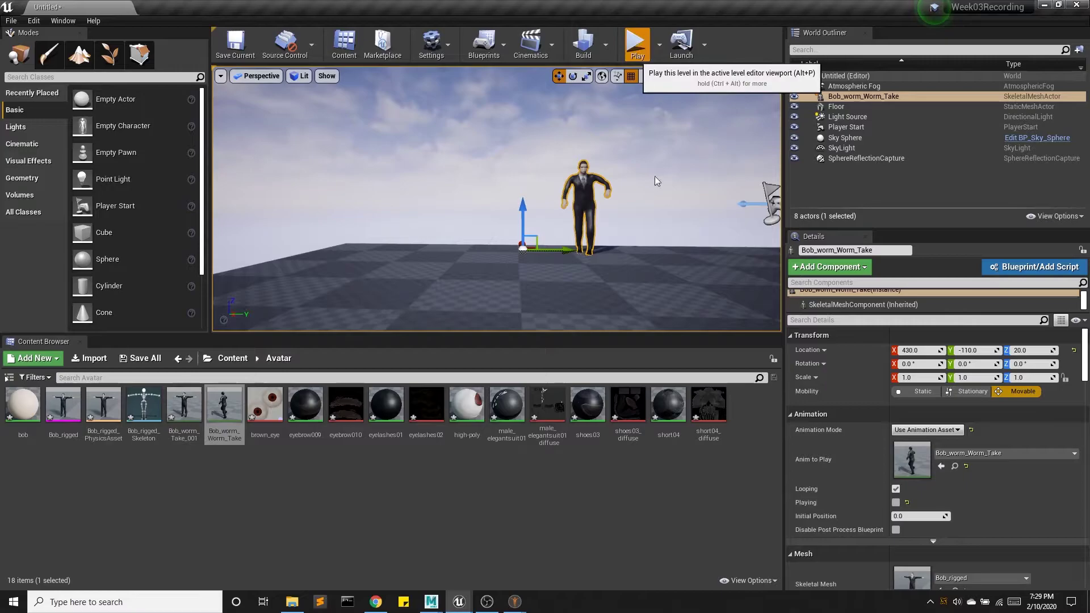
pyautogui.click(636, 43)
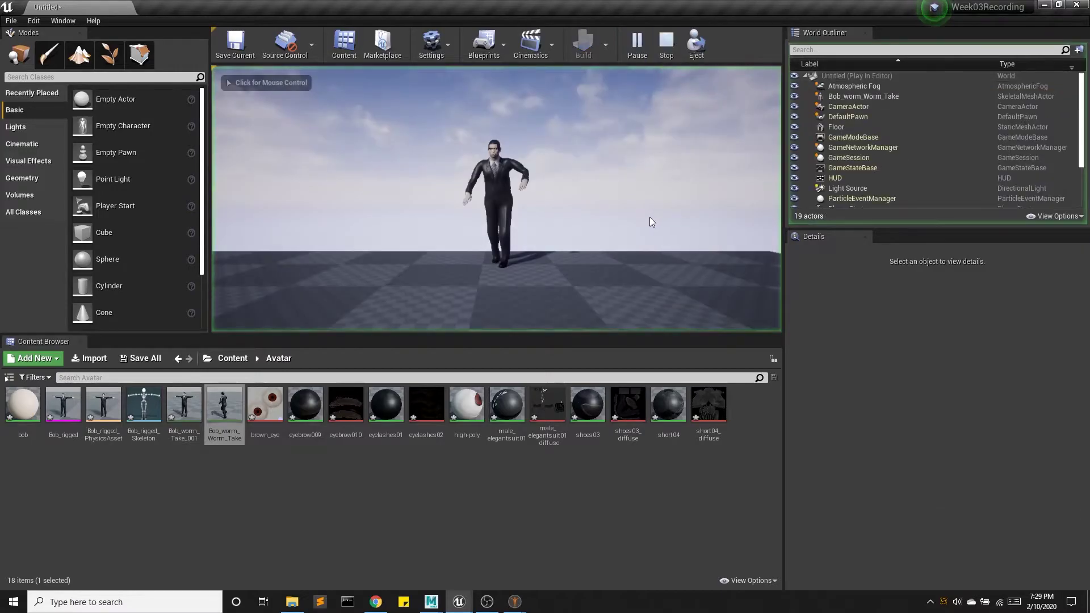
pyautogui.click(659, 55)
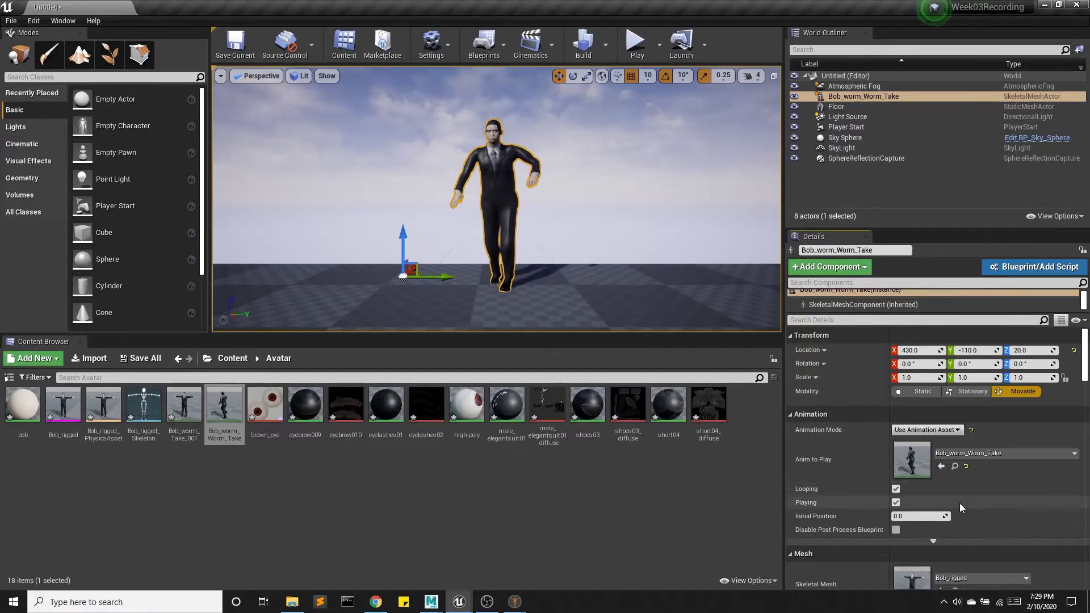
pyautogui.scroll(-1, 959, 503)
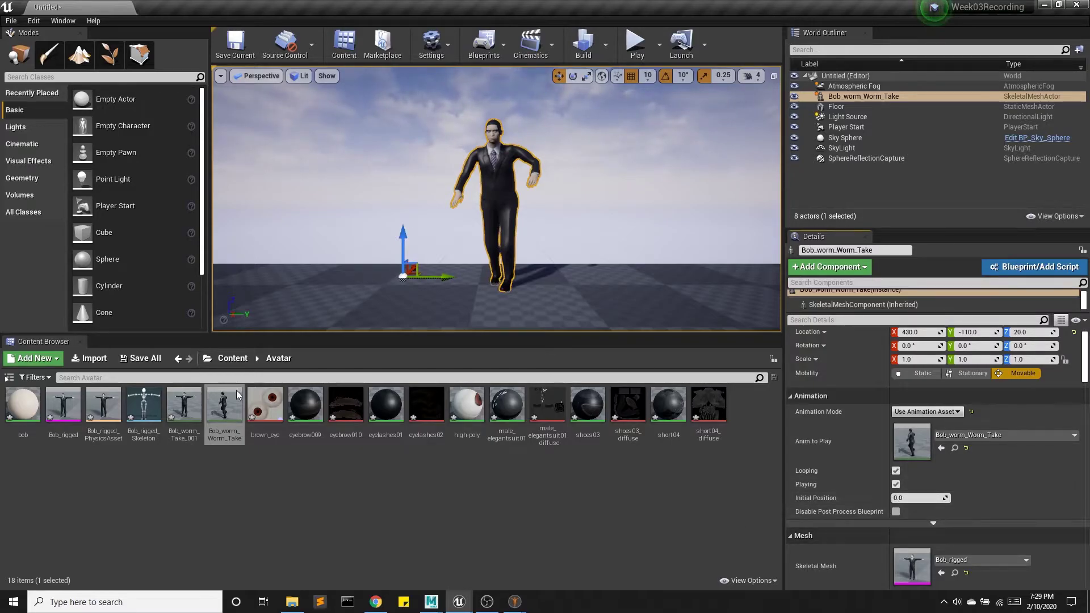
pyautogui.doubleClick(226, 415)
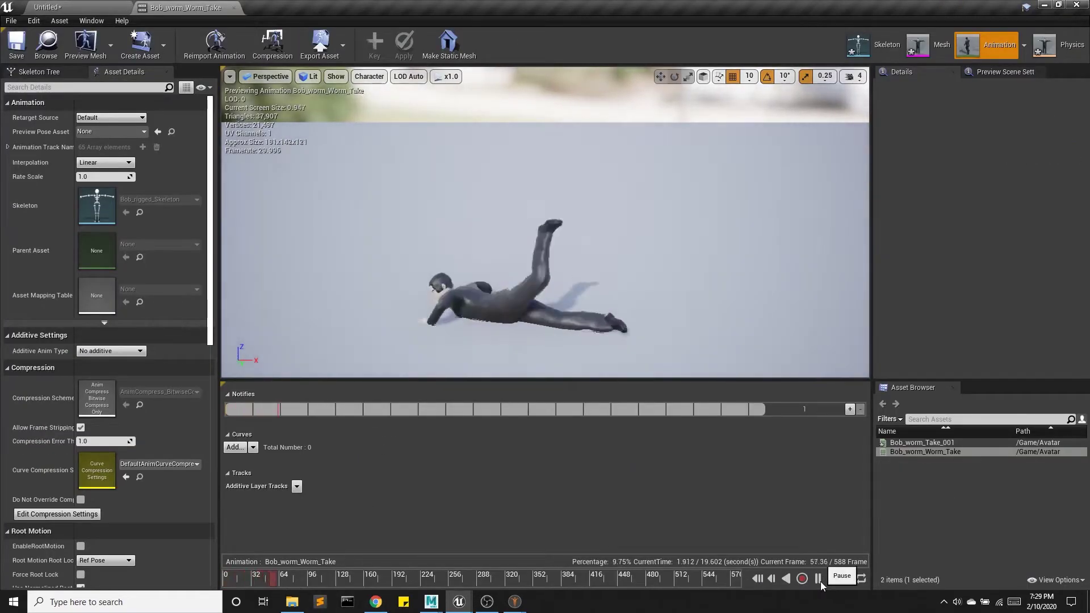
# Scrub the animation preview, then set the character's Initial Position to 8 in the level
pyautogui.click(818, 578)
pyautogui.moveTo(281, 578); pyautogui.dragTo(434, 577)
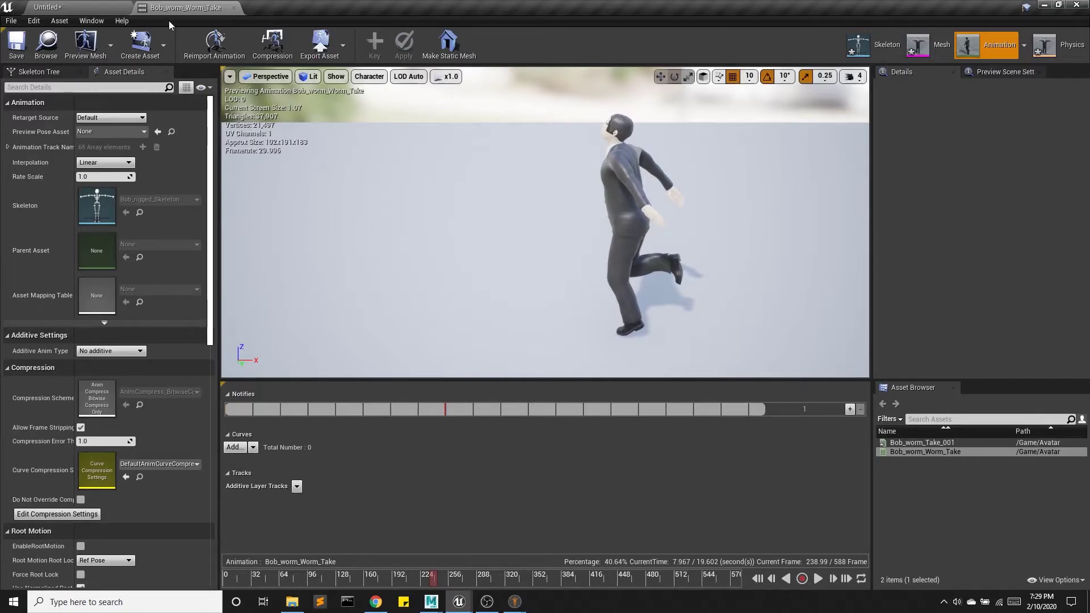
pyautogui.click(78, 9)
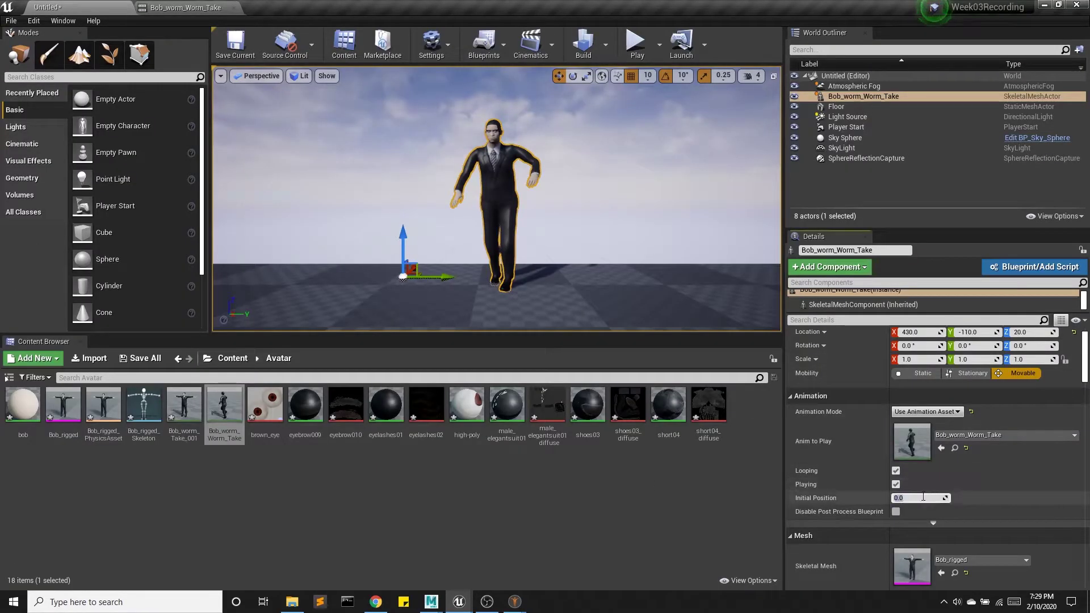
pyautogui.write('8')
pyautogui.press('Return')
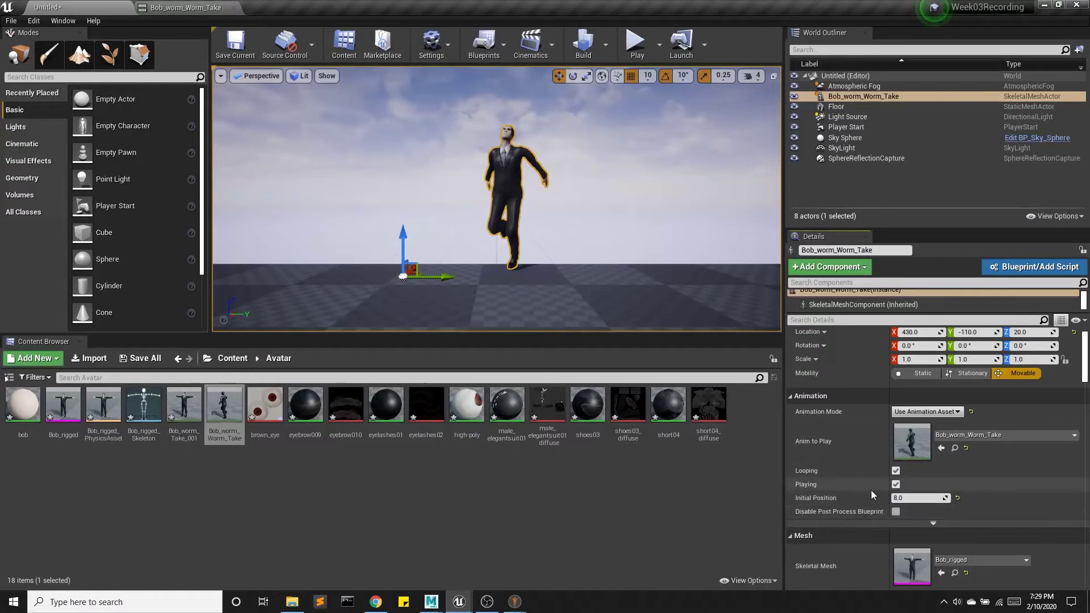
# Save the level as LevelOne, stop the test play, and select the Sky Sphere
pyautogui.hotkey('ctrl', 's')
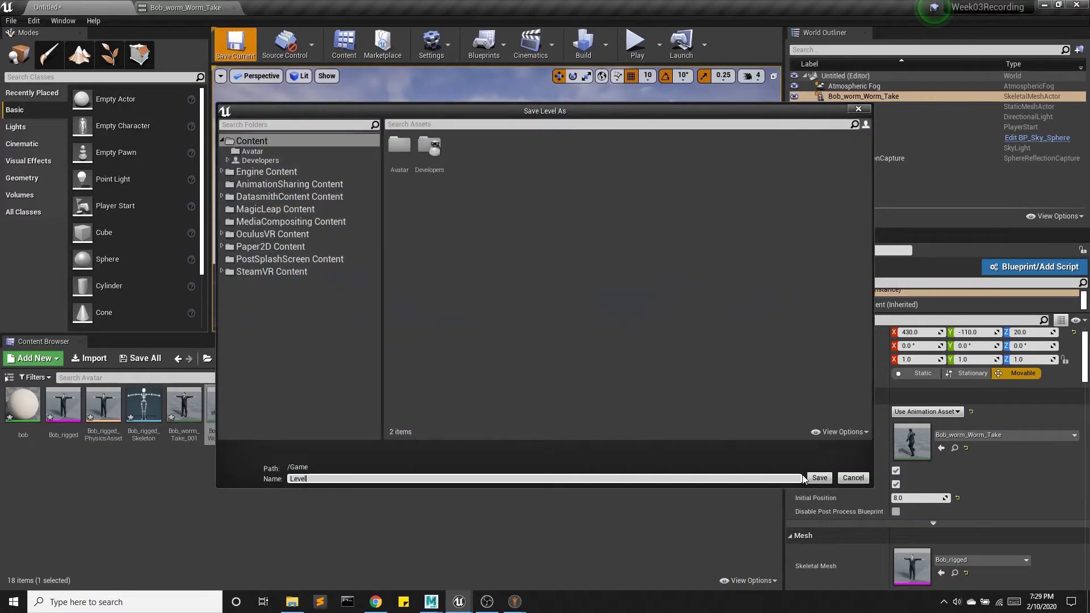
pyautogui.write('LevelOne')
pyautogui.press('Return')
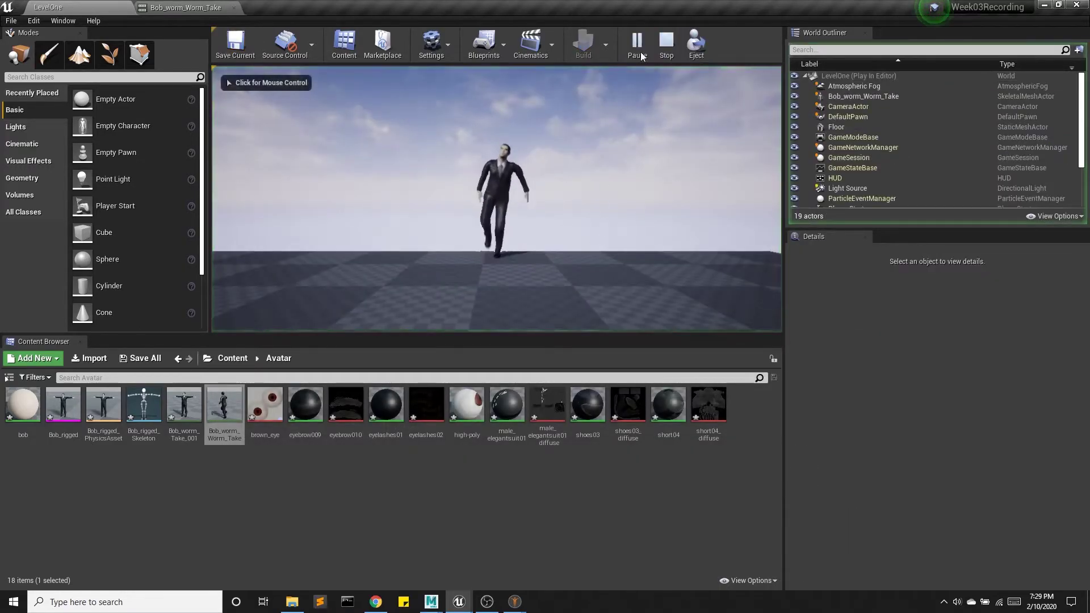
pyautogui.click(669, 47)
pyautogui.click(621, 222)
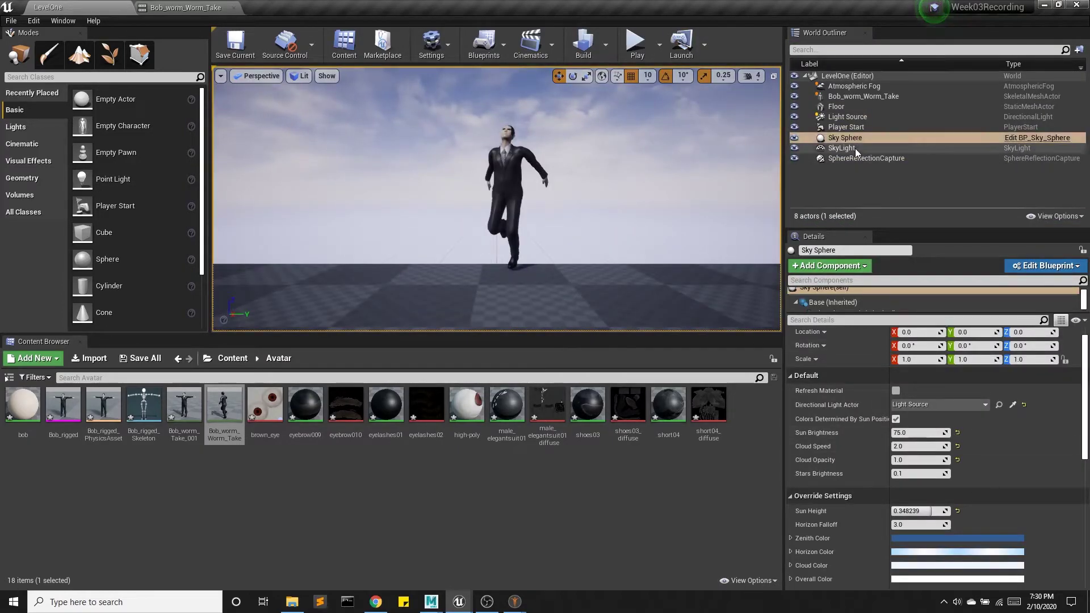
# Reveal the character's advanced animation options and test-play the 8.0 start position
pyautogui.click(854, 97)
pyautogui.click(928, 522)
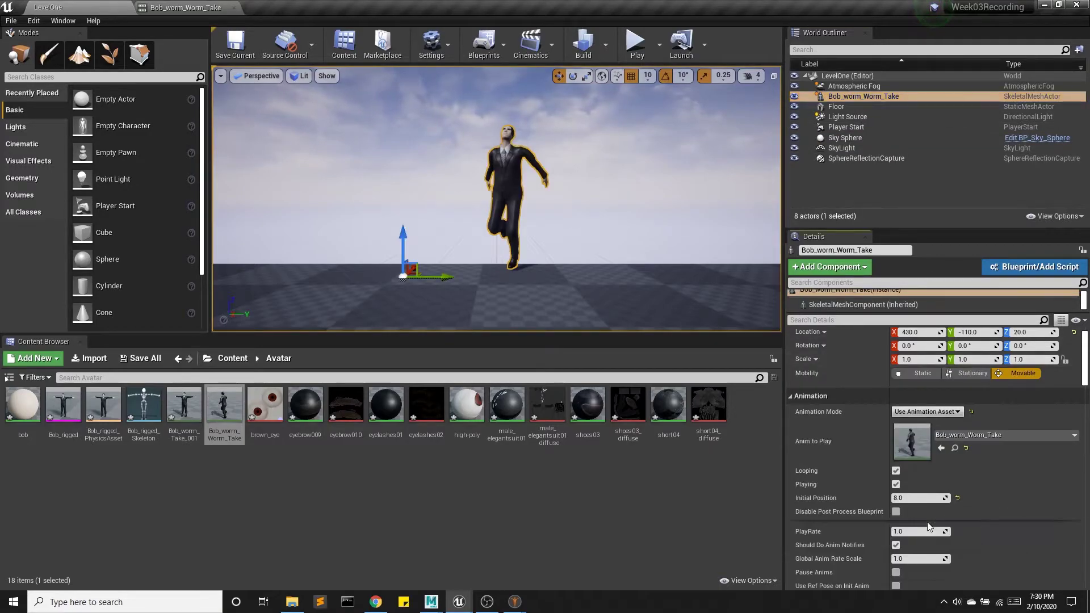
pyautogui.scroll(-1, 976, 499)
pyautogui.scroll(-1, 965, 499)
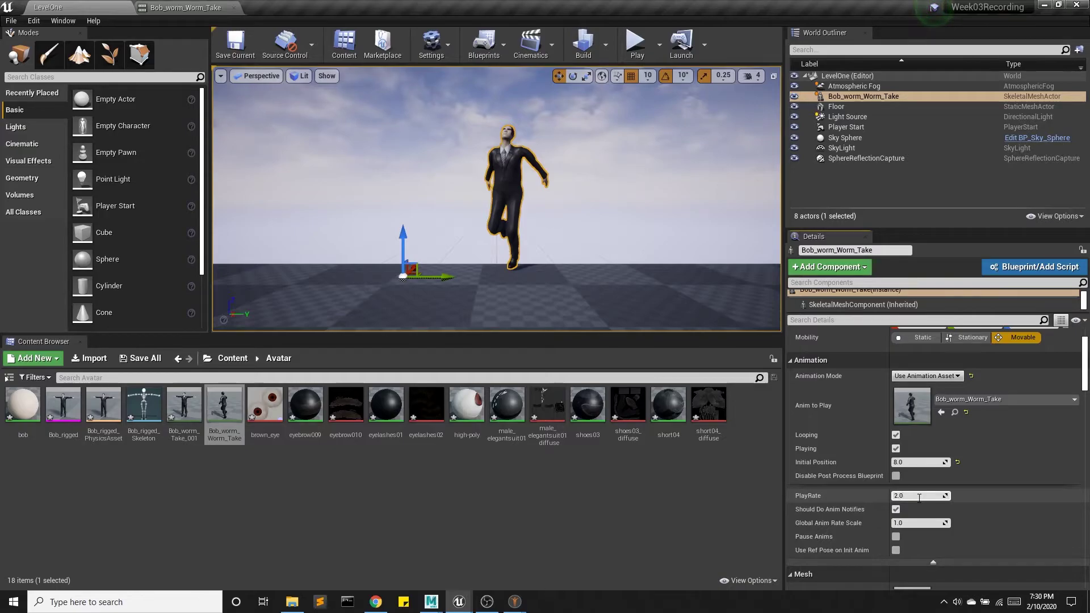
pyautogui.click(637, 45)
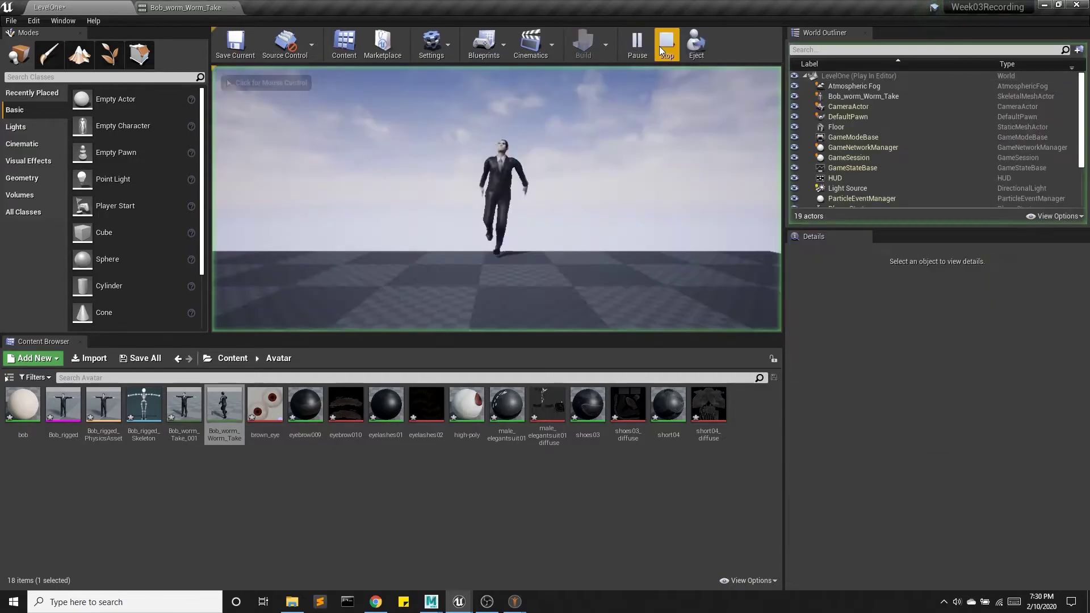
pyautogui.click(661, 45)
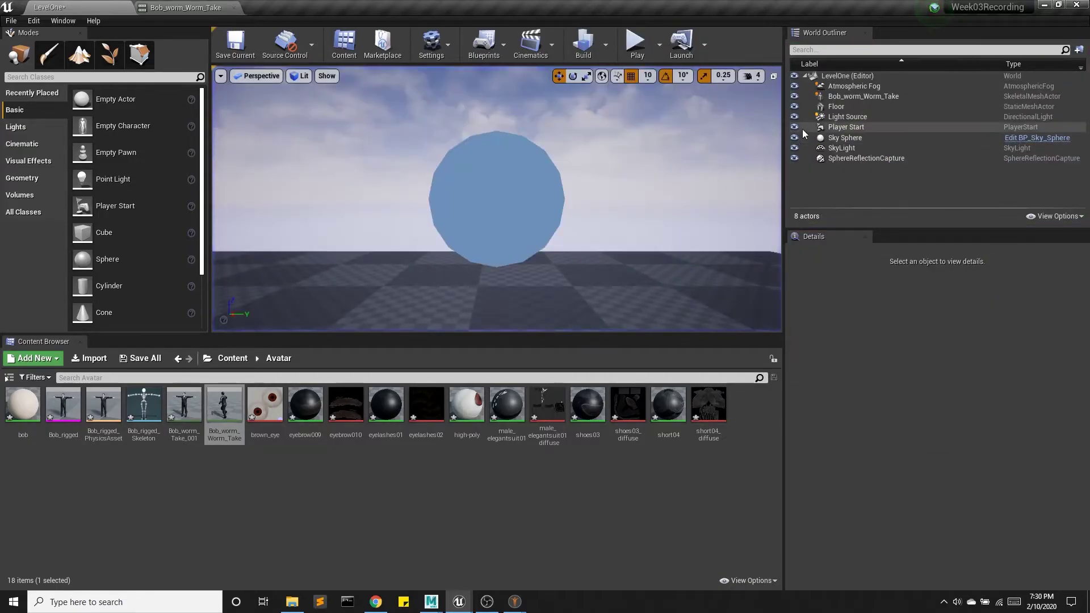
# Set the character's PlayRate to 0.25 and preview it with a test play
pyautogui.click(859, 97)
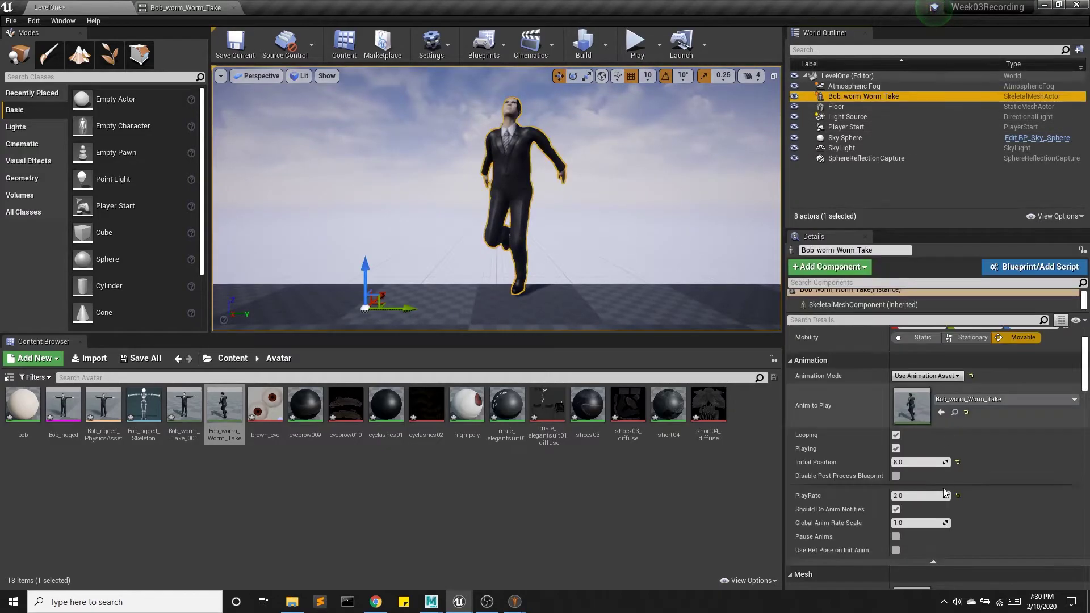
pyautogui.click(910, 499)
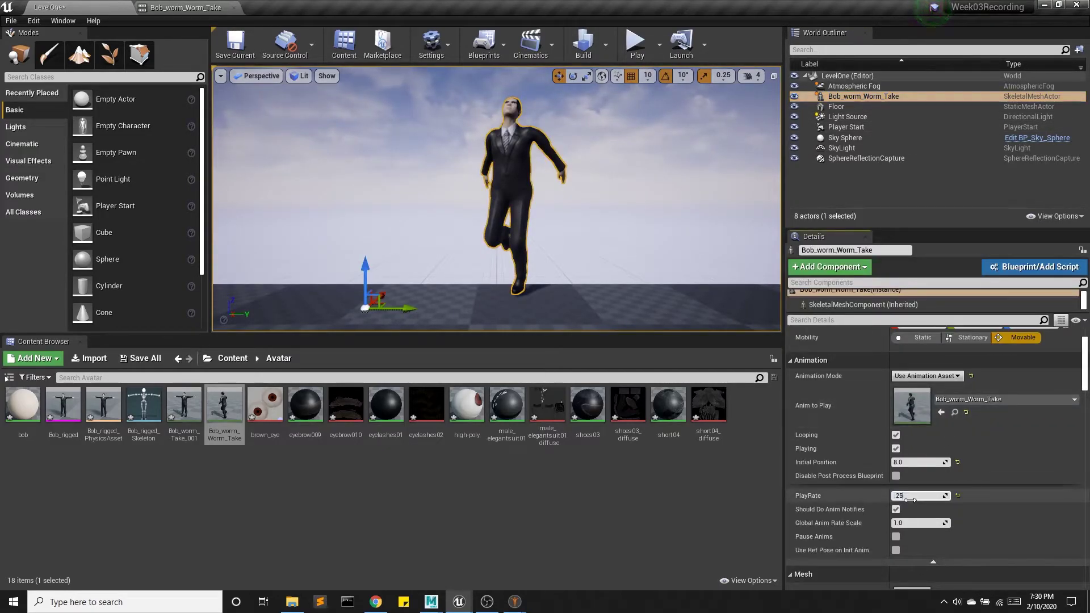
pyautogui.click(636, 44)
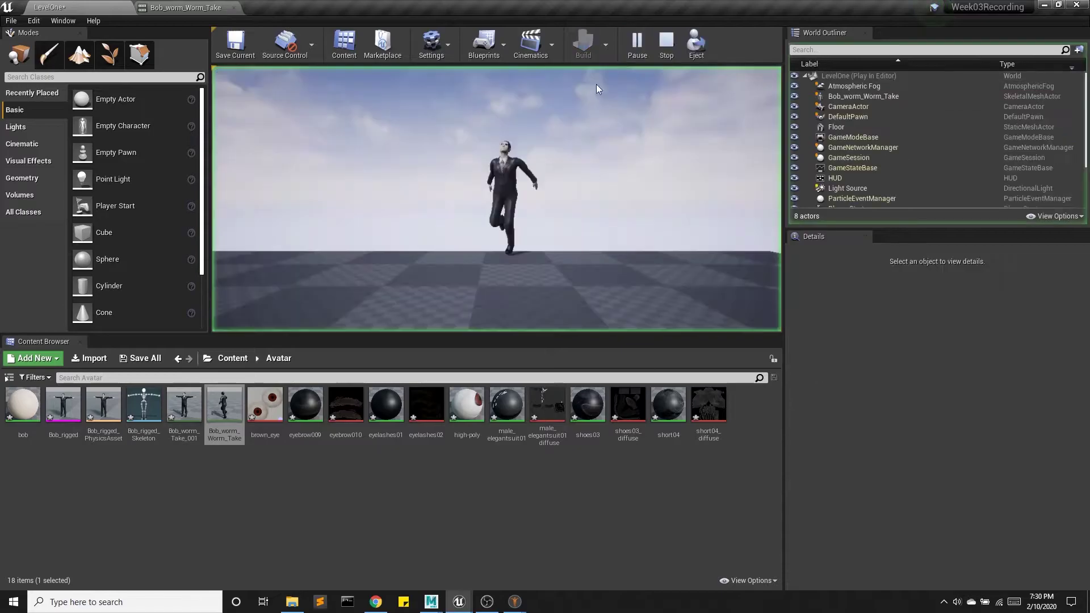
pyautogui.click(667, 48)
pyautogui.click(845, 97)
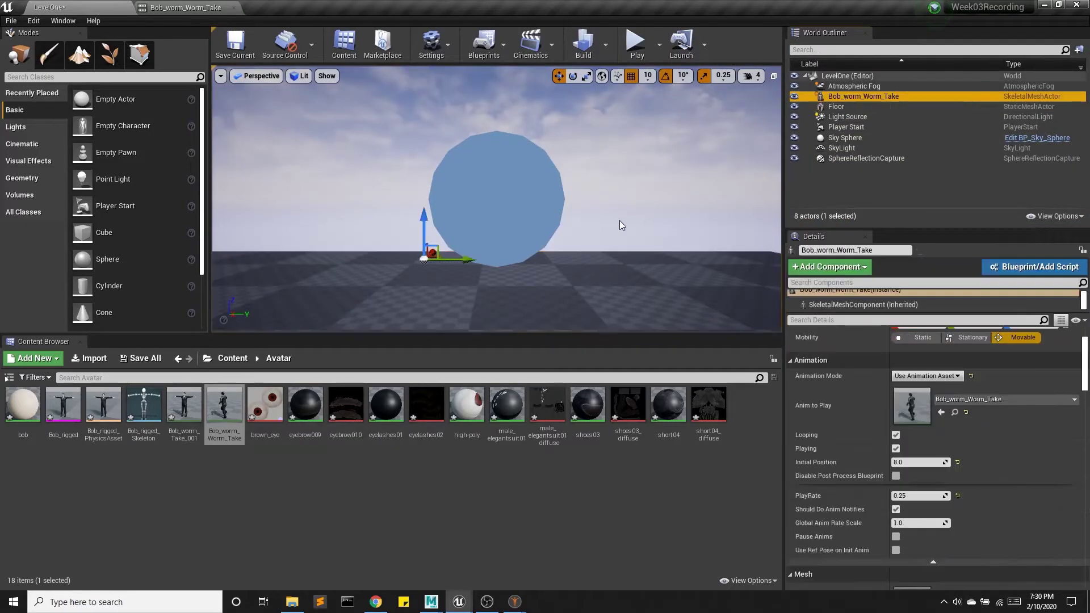
# Change PlayRate to -1.0, save the level, and test the reversed animation
pyautogui.click(911, 496)
pyautogui.press('Return')
pyautogui.click(235, 44)
pyautogui.click(638, 46)
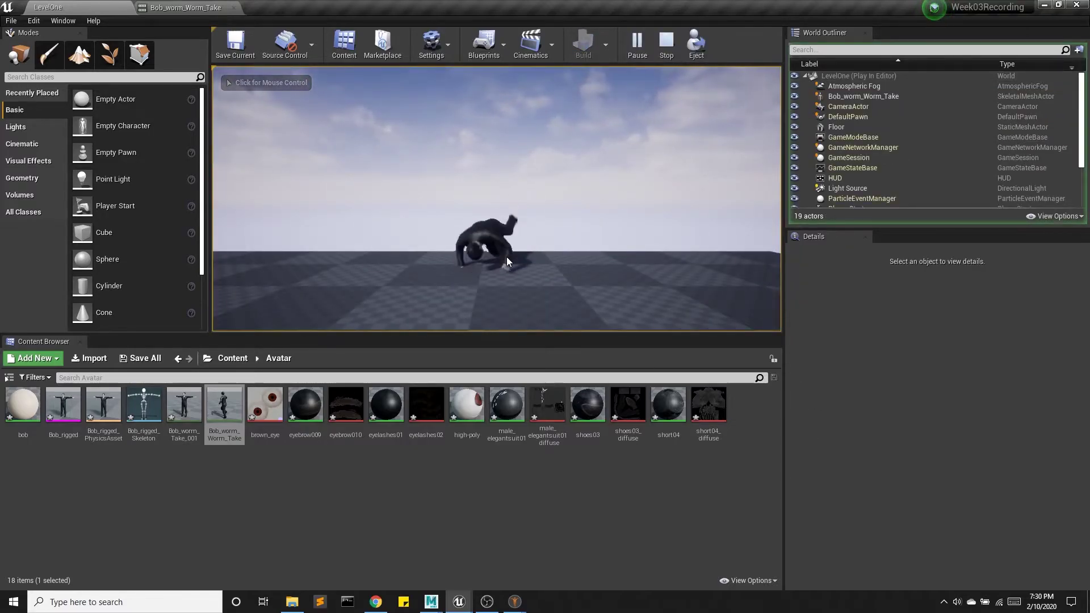
pyautogui.click(666, 45)
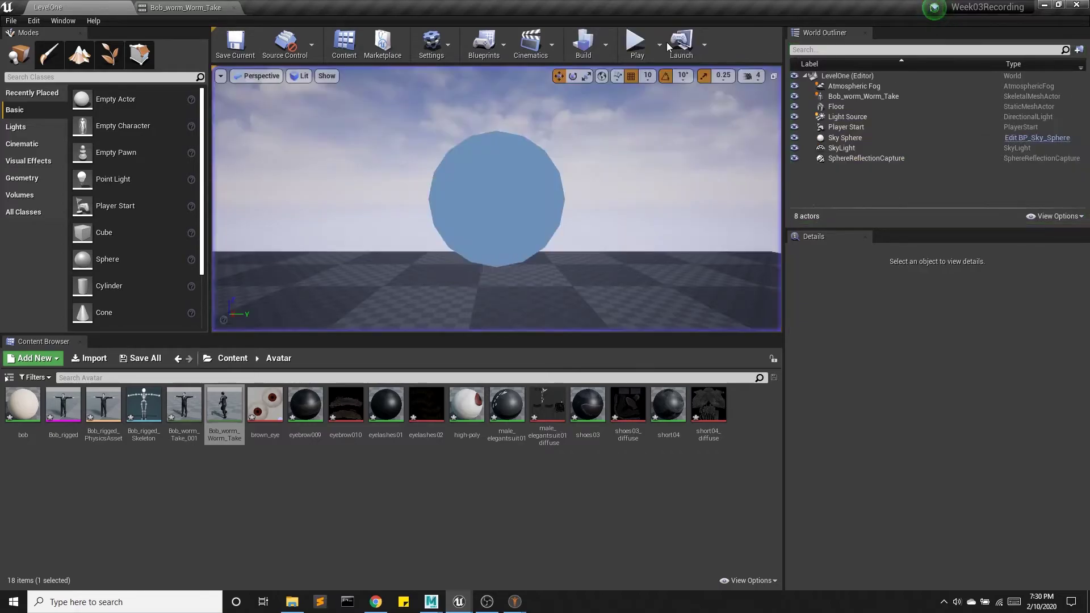
# Select the worm character and search its Details for 'physics'
pyautogui.click(843, 97)
pyautogui.scroll(-3, 869, 410)
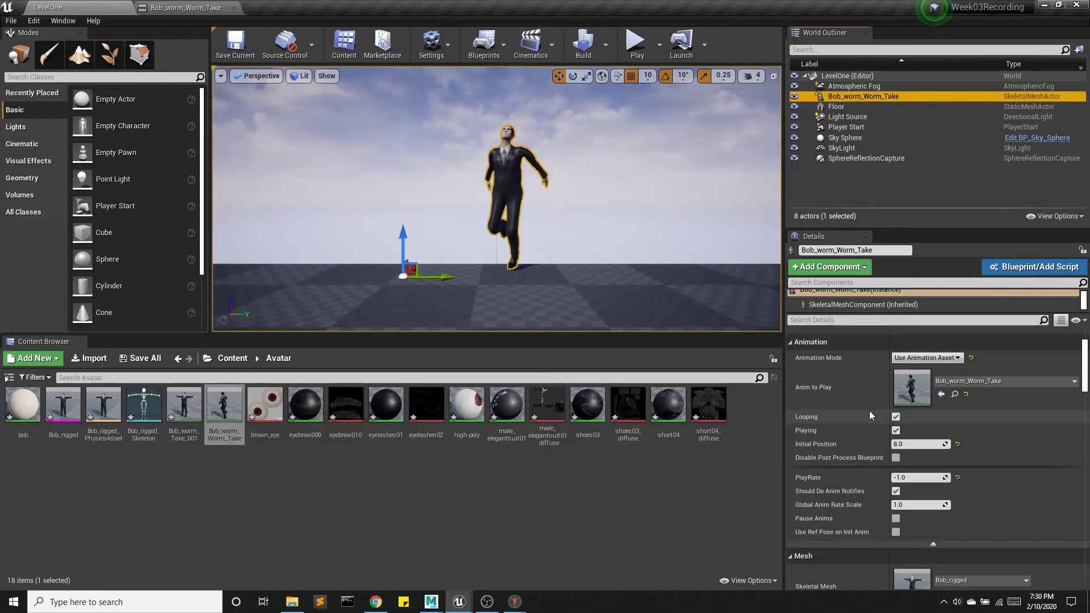
pyautogui.scroll(-2, 870, 415)
pyautogui.scroll(-10, 869, 410)
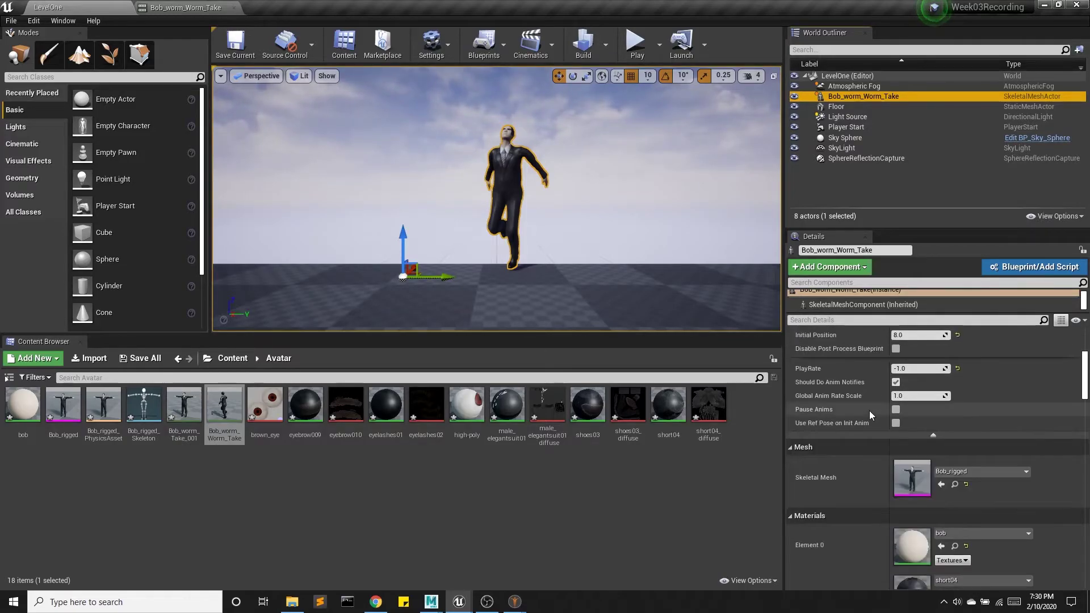
pyautogui.scroll(-6, 869, 411)
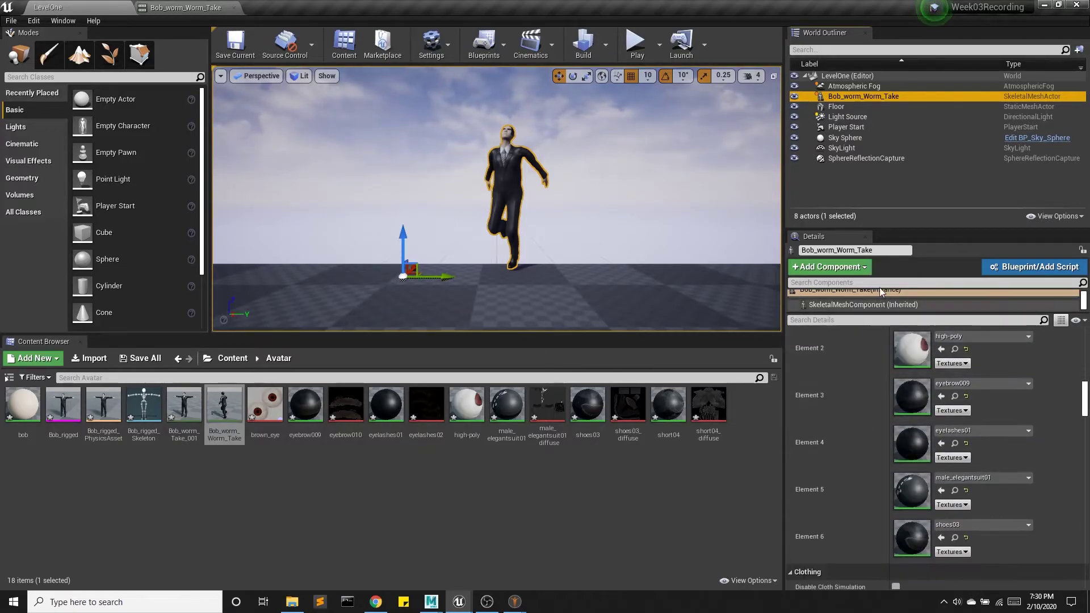
pyautogui.click(872, 320)
pyautogui.write('p')
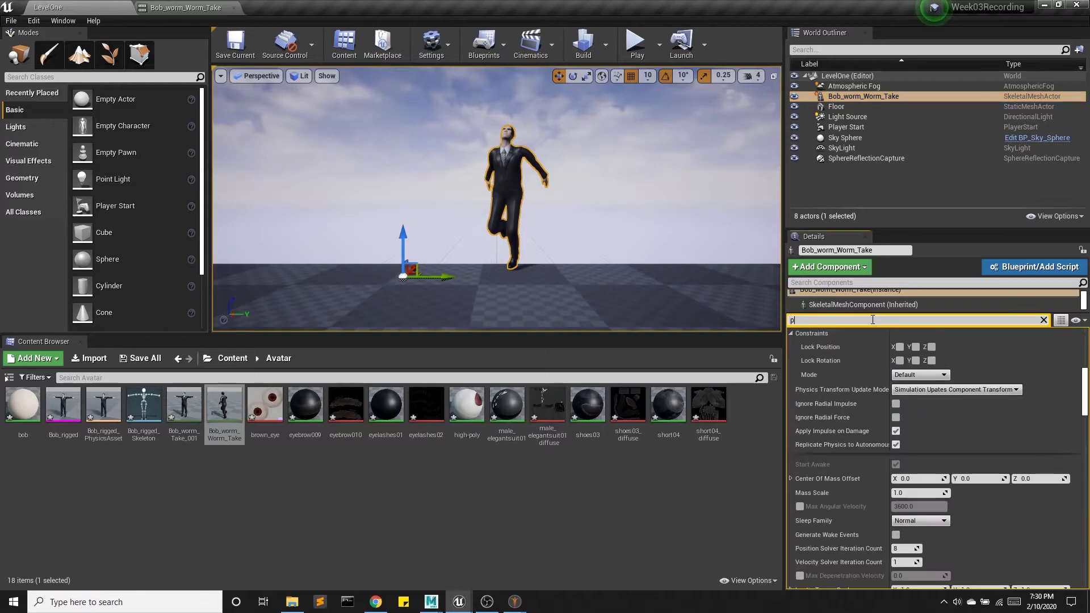
pyautogui.write('hysics')
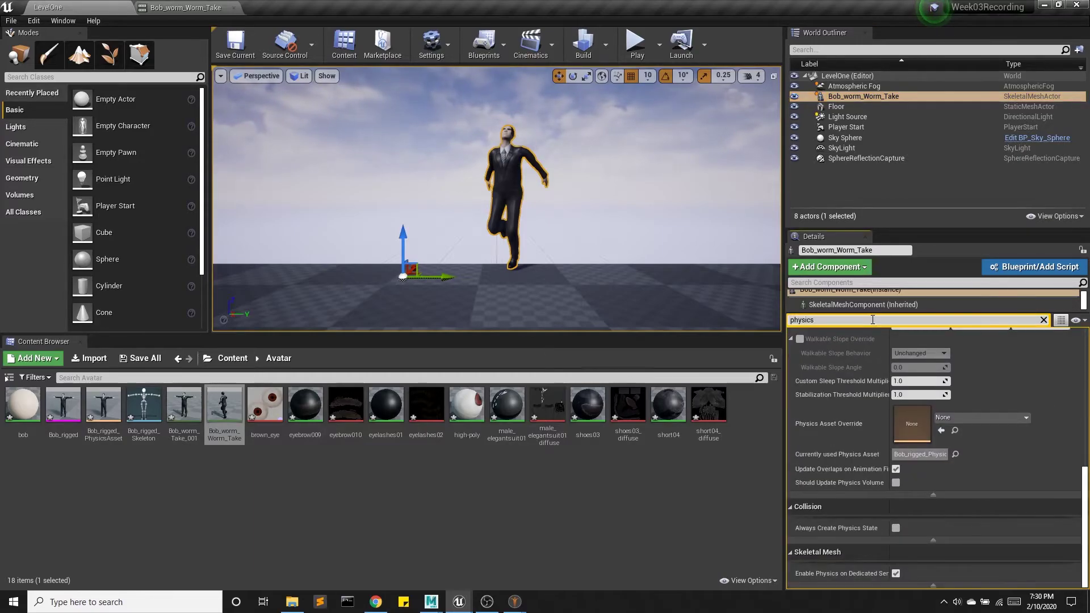
# Tick Simulate Physics on the worm character and play the level to watch it collapse
pyautogui.scroll(10, 952, 386)
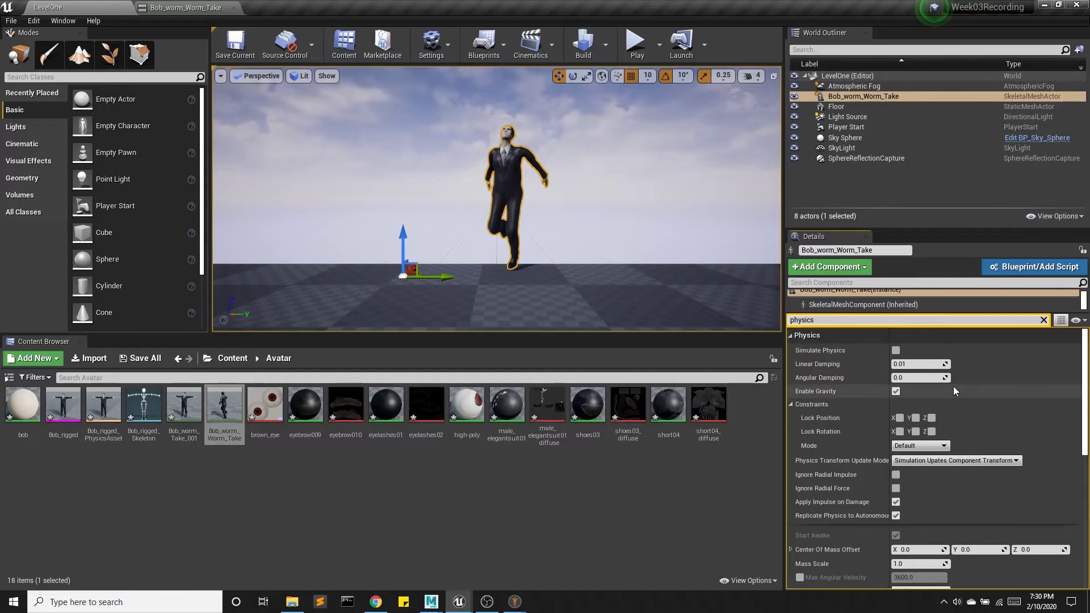
pyautogui.click(896, 350)
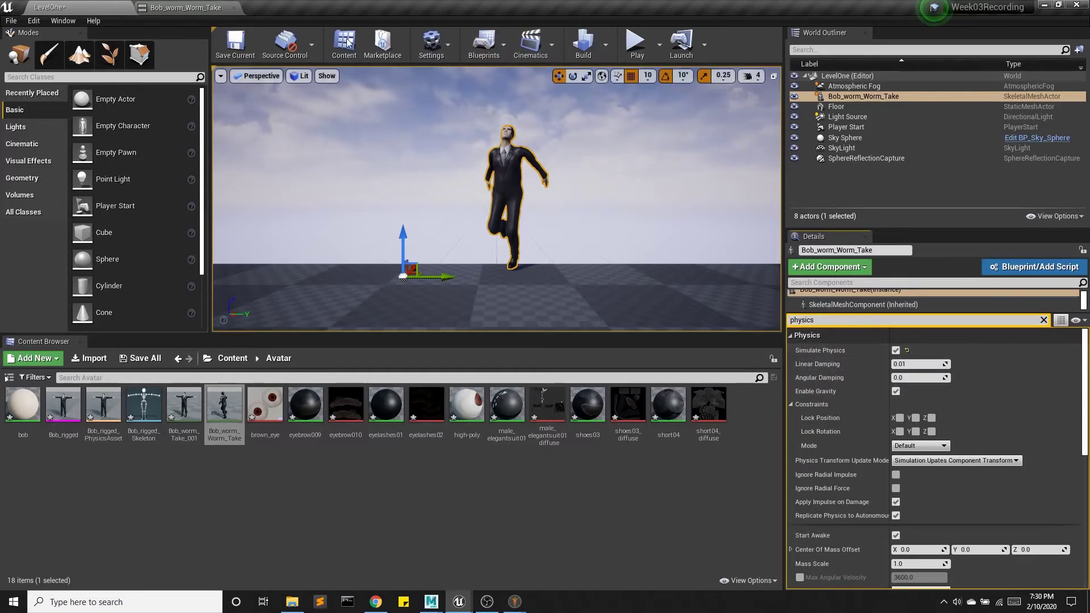
pyautogui.click(636, 43)
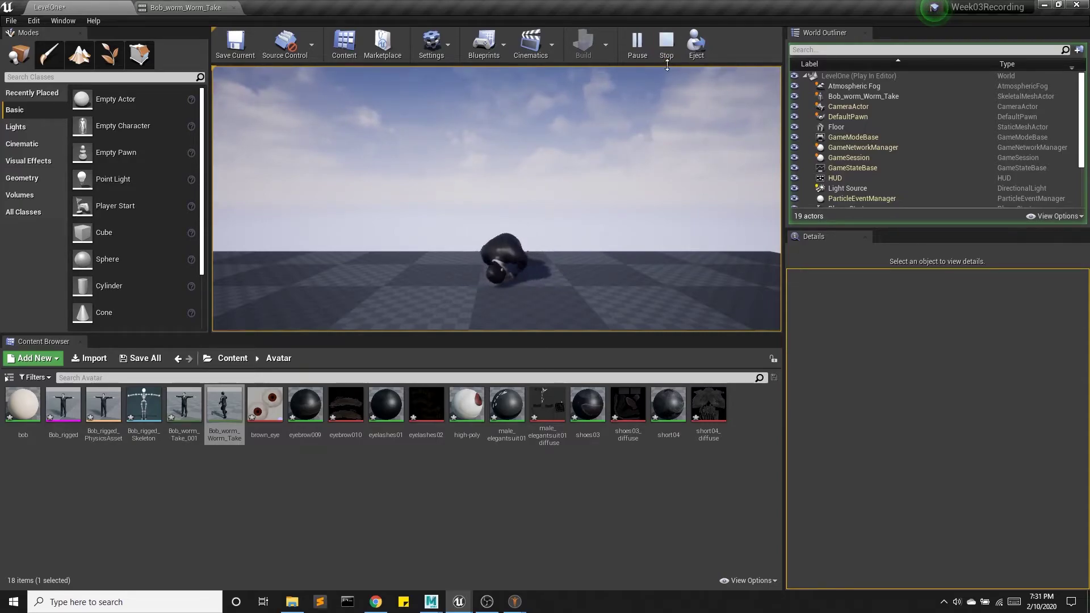
# Lift the worm character high above the floor, using the Left view to raise it further
pyautogui.click(666, 44)
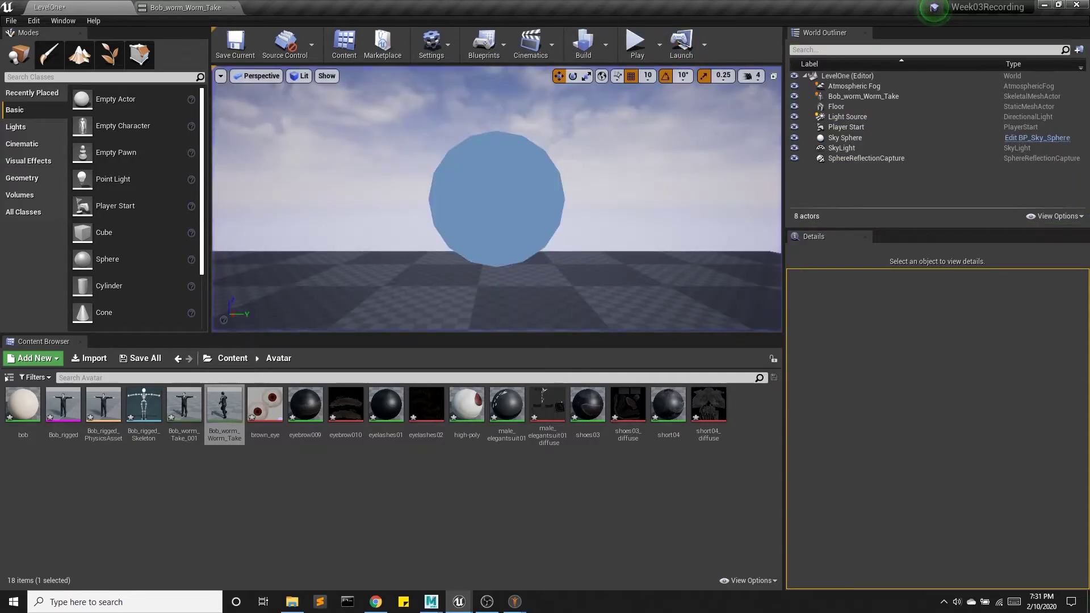
pyautogui.click(529, 166)
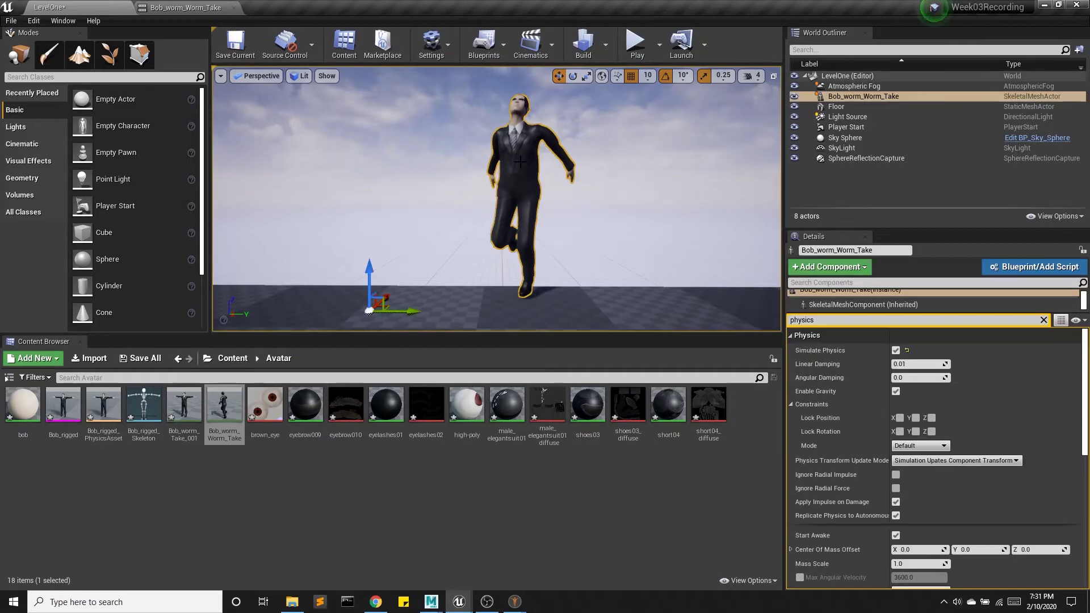
pyautogui.scroll(-4, 519, 162)
pyautogui.moveTo(449, 201); pyautogui.dragTo(469, 182)
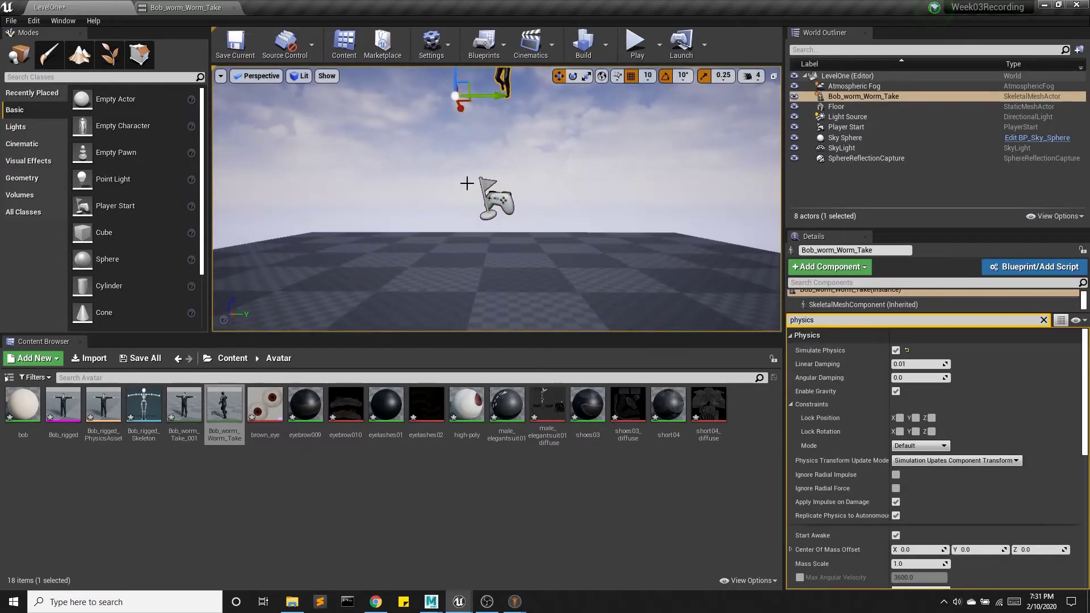
pyautogui.click(255, 76)
pyautogui.click(280, 147)
pyautogui.scroll(-6, 466, 187)
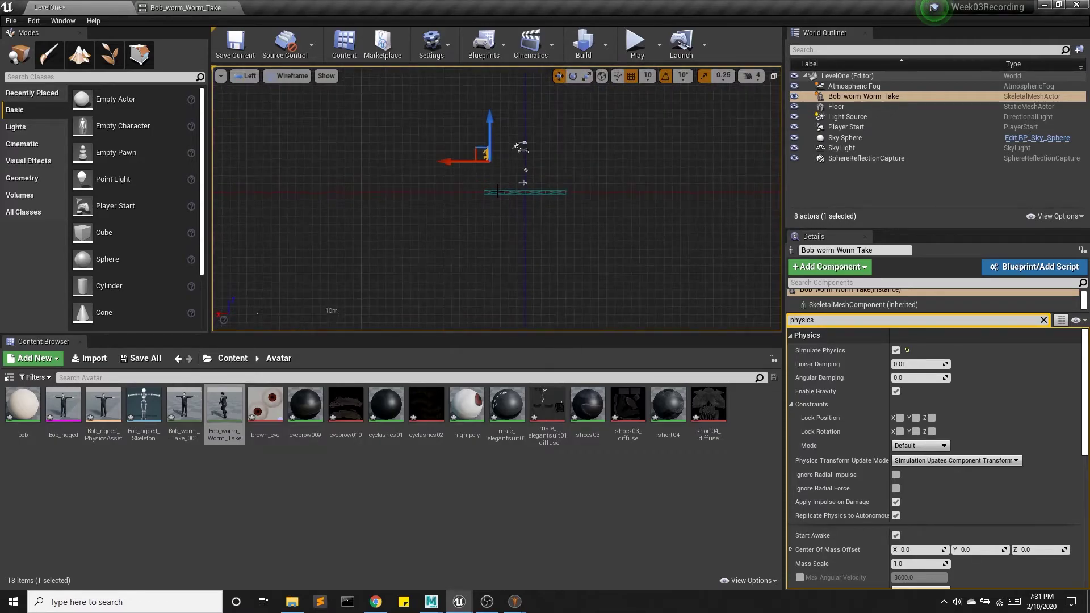
pyautogui.scroll(-3, 497, 194)
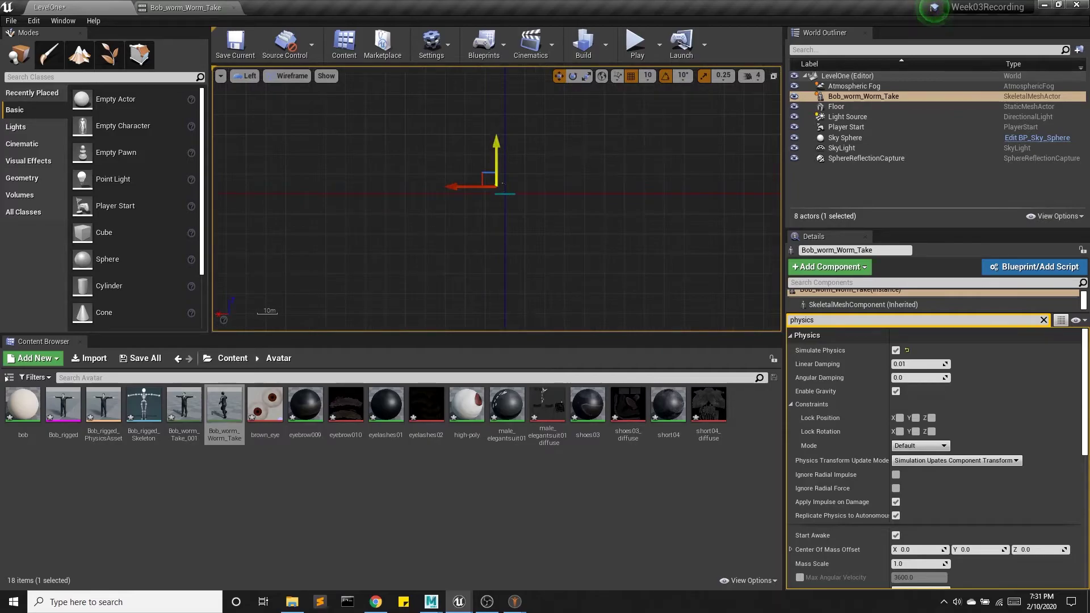
pyautogui.moveTo(497, 165); pyautogui.dragTo(498, 63)
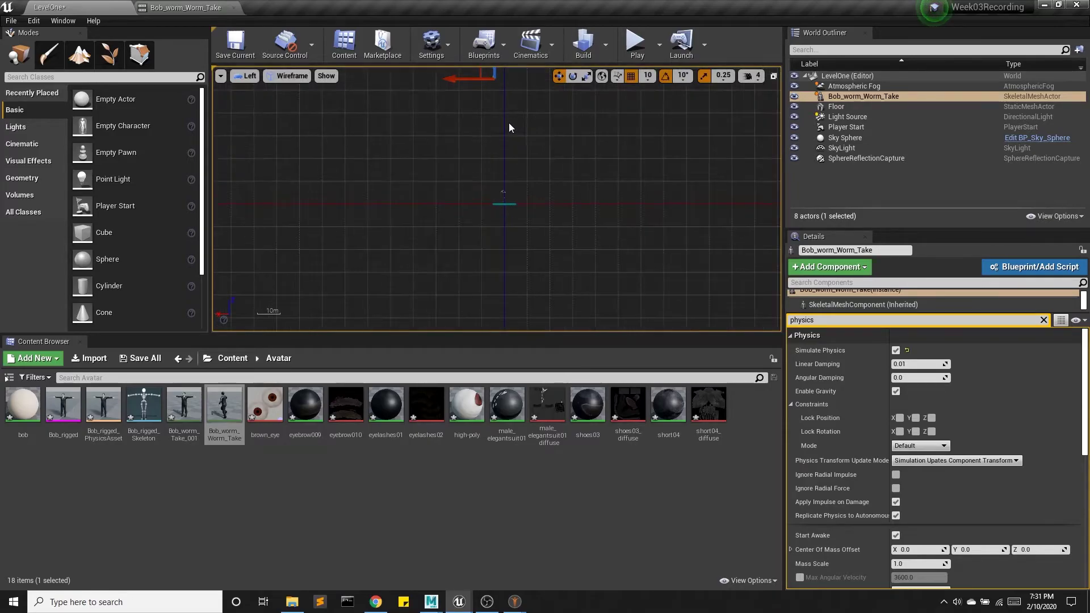
# In Top view, Alt-drag copies of the character up to Bob_worm_Worm_Take15 and save the level
pyautogui.click(245, 76)
pyautogui.click(275, 114)
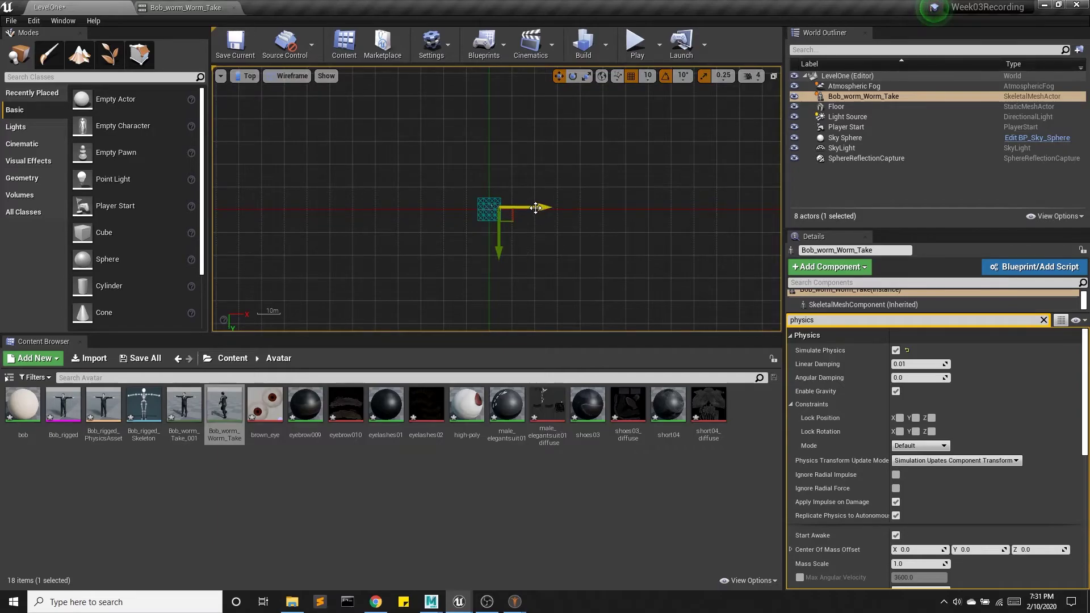
pyautogui.keyDown('alt'); pyautogui.moveTo(527, 208); pyautogui.dragTo(505, 207); pyautogui.keyUp('alt')
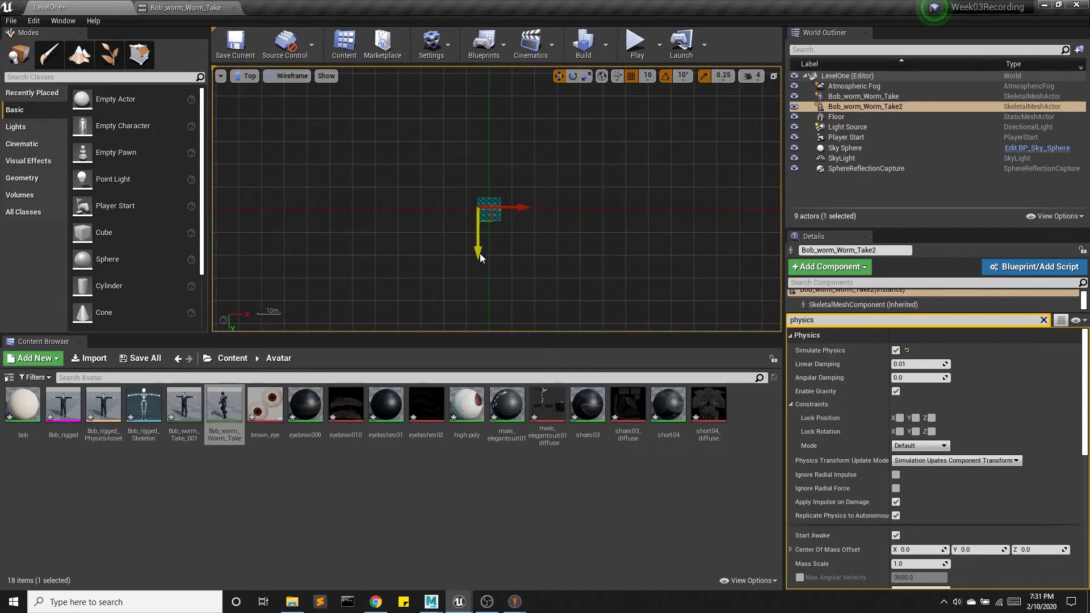
pyautogui.keyDown('alt'); pyautogui.moveTo(479, 257); pyautogui.dragTo(488, 246); pyautogui.keyUp('alt')
pyautogui.scroll(5, 489, 246)
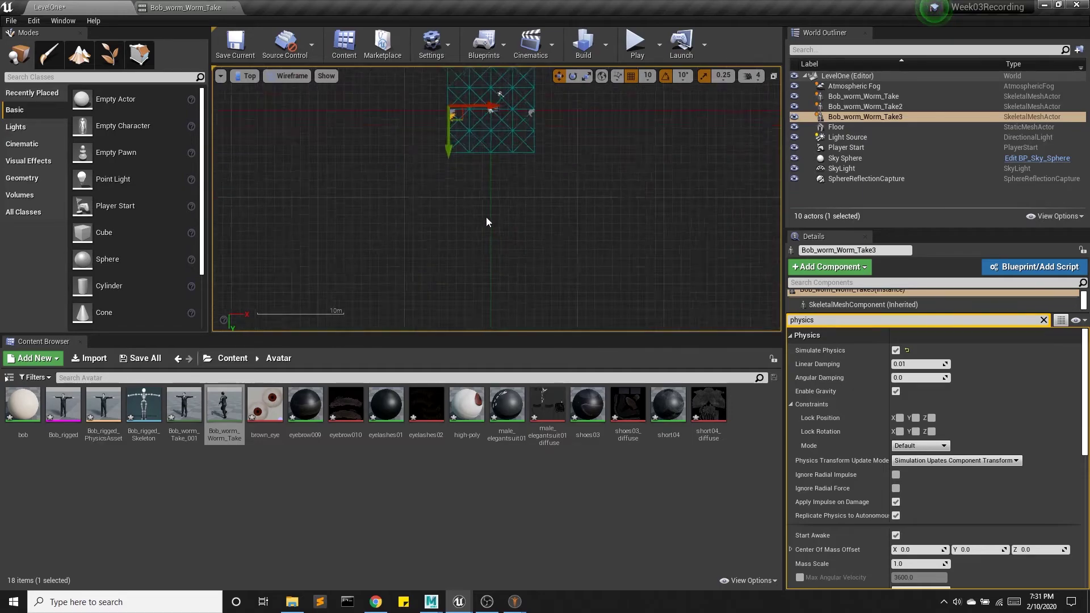
pyautogui.scroll(6, 483, 113)
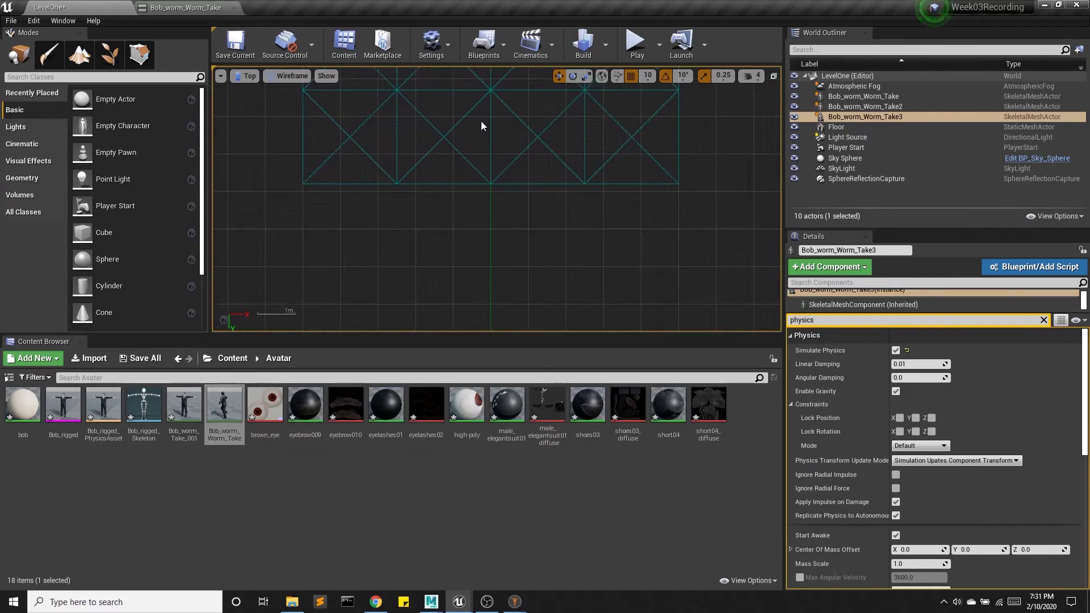
pyautogui.moveTo(482, 135); pyautogui.dragTo(482, 204, button='right')
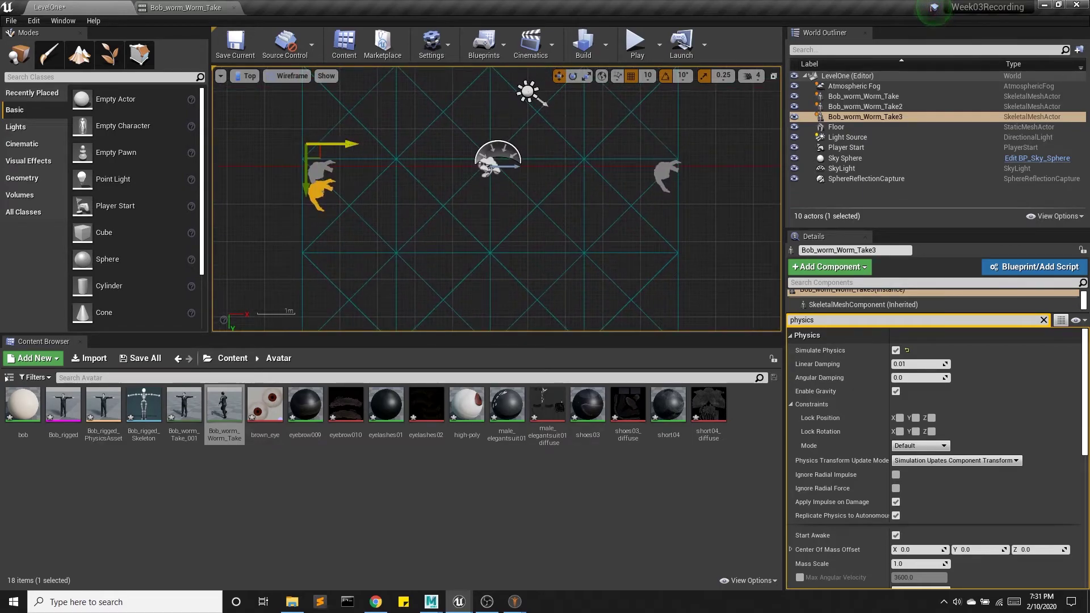
pyautogui.keyDown('alt'); pyautogui.moveTo(340, 144); pyautogui.dragTo(349, 144); pyautogui.keyUp('alt')
pyautogui.keyDown('alt'); pyautogui.moveTo(316, 190); pyautogui.dragTo(317, 183); pyautogui.keyUp('alt')
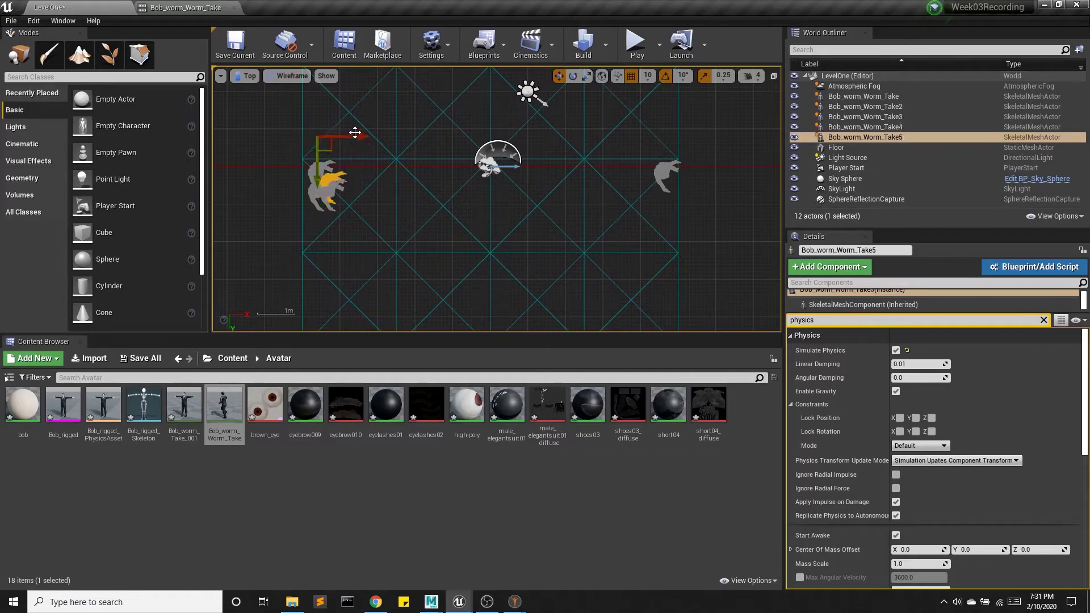
pyautogui.moveTo(375, 137)
pyautogui.keyDown('alt'); pyautogui.mouseDown()
pyautogui.moveTo(387, 137)
pyautogui.moveTo(353, 129)
pyautogui.moveTo(348, 142)
pyautogui.moveTo(380, 143)
pyautogui.mouseUp(); pyautogui.keyUp('alt')
pyautogui.keyDown('alt'); pyautogui.moveTo(351, 167); pyautogui.dragTo(332, 95); pyautogui.keyUp('alt')
pyautogui.click(236, 52)
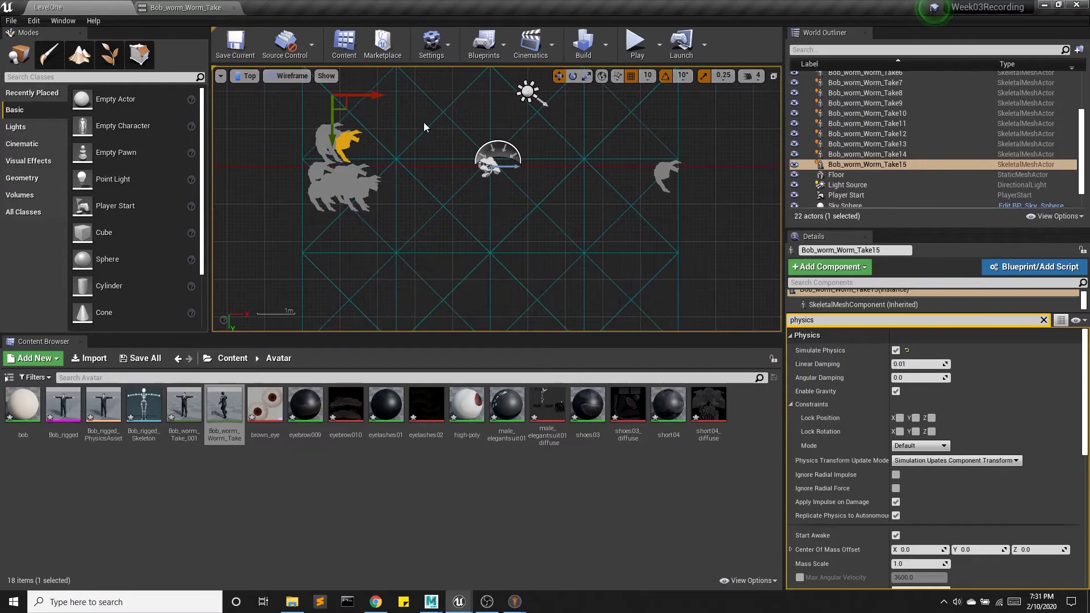
# Back in perspective, test-play the level to watch the raised worm copies fall, then stop
pyautogui.hotkey('alt', 'g')
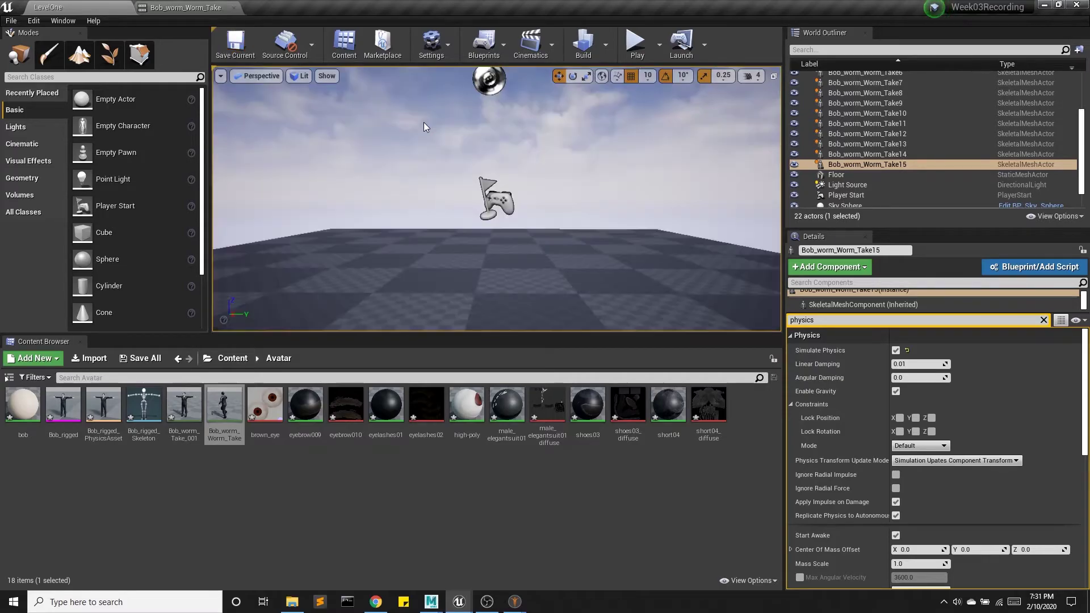
pyautogui.click(634, 44)
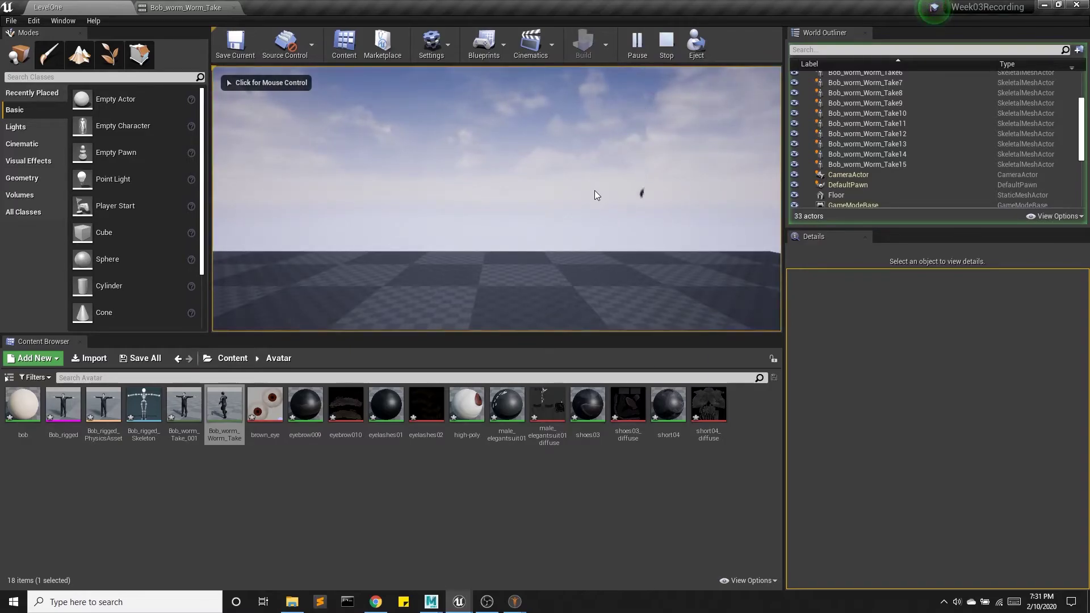
pyautogui.click(626, 243)
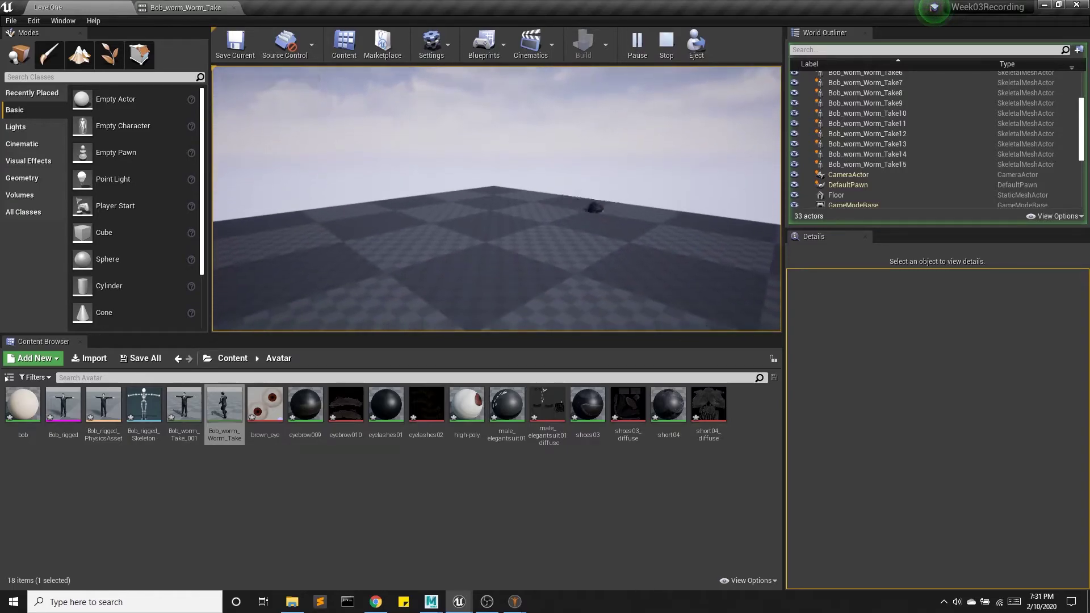
pyautogui.hotkey('shift', 'F1')
pyautogui.press('Escape')
pyautogui.scroll(3, 519, 213)
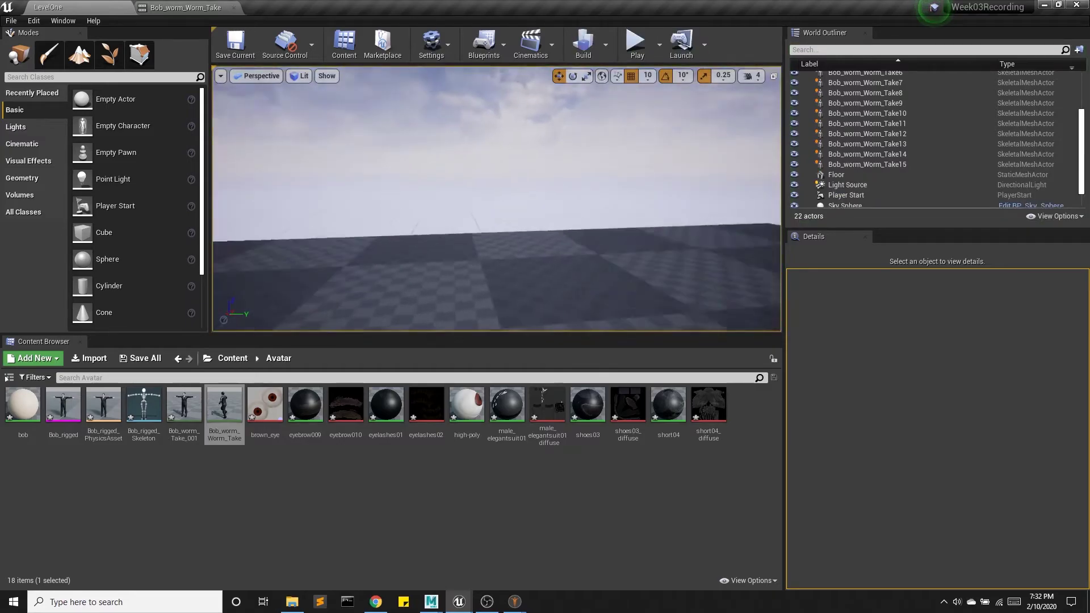
pyautogui.scroll(3, 524, 254)
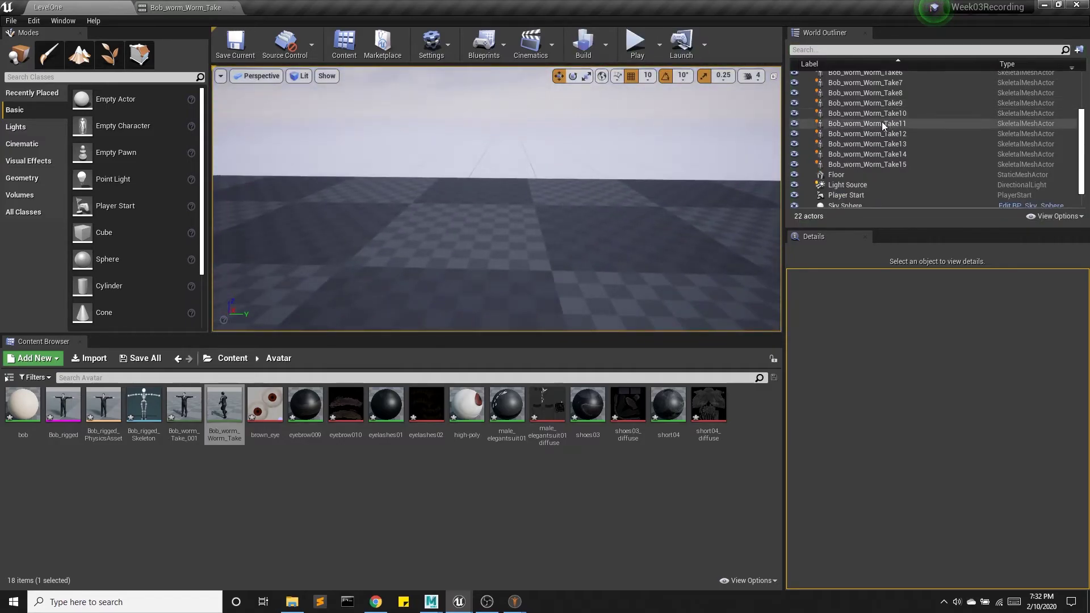
pyautogui.click(265, 79)
# In Top view, move the fifteen worm copies right and slide the original Bob_worm_Worm_Take left
pyautogui.click(278, 117)
pyautogui.scroll(-3, 369, 205)
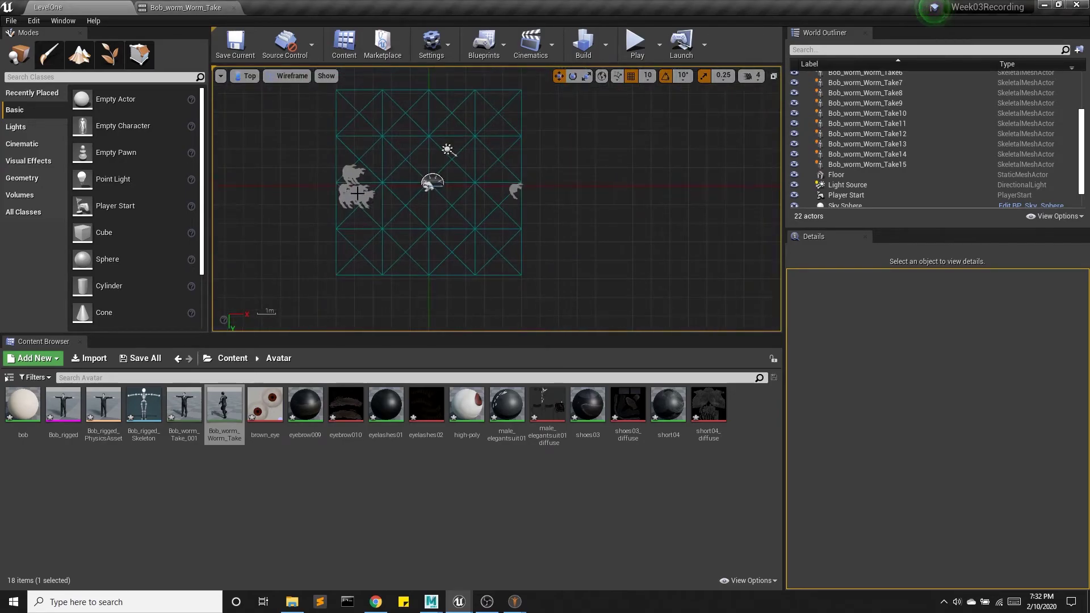
pyautogui.click(358, 180)
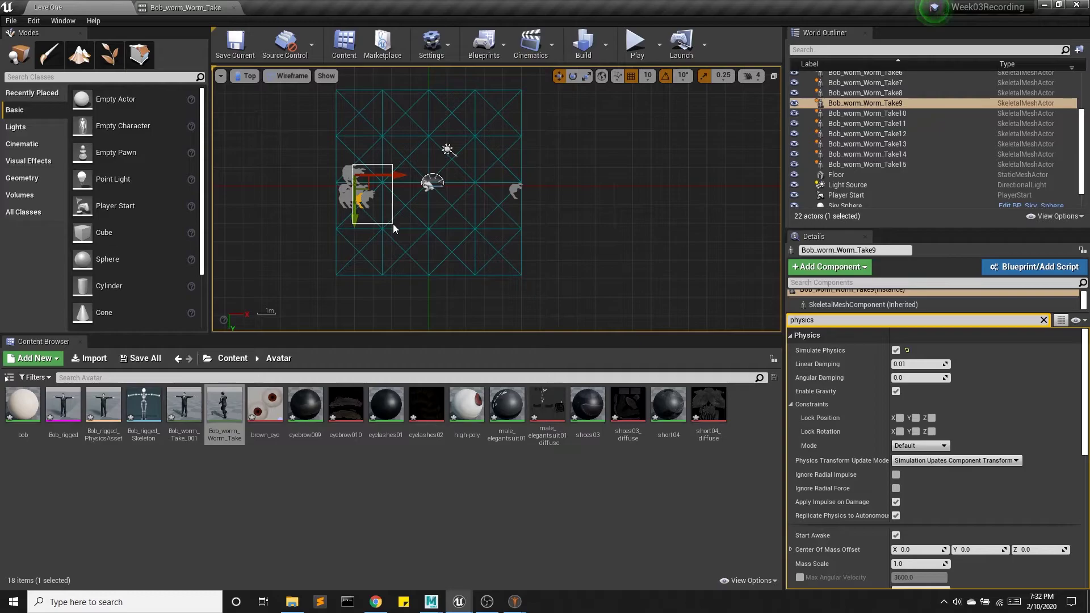
pyautogui.moveTo(392, 224); pyautogui.dragTo(328, 162)
pyautogui.click(339, 162)
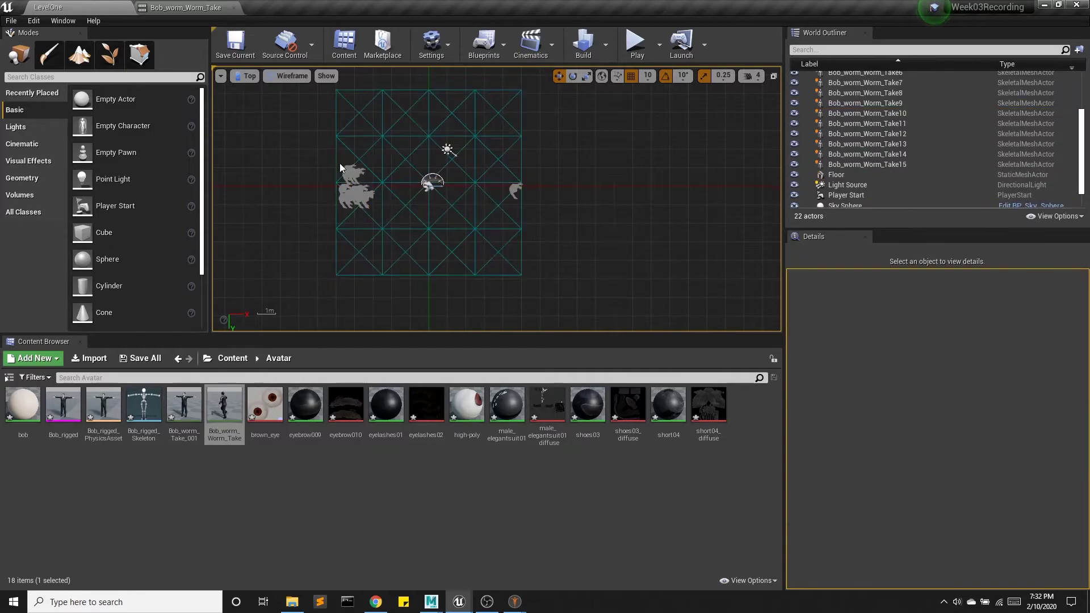
pyautogui.click(875, 163)
pyautogui.scroll(3, 872, 155)
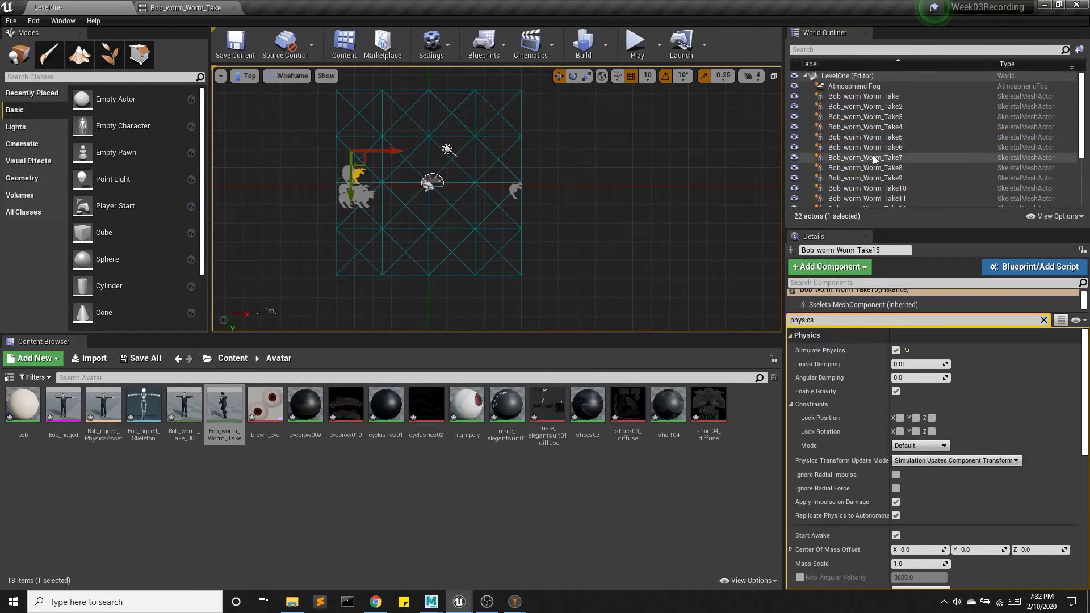
pyautogui.keyDown('shift'); pyautogui.click(866, 96); pyautogui.keyUp('shift')
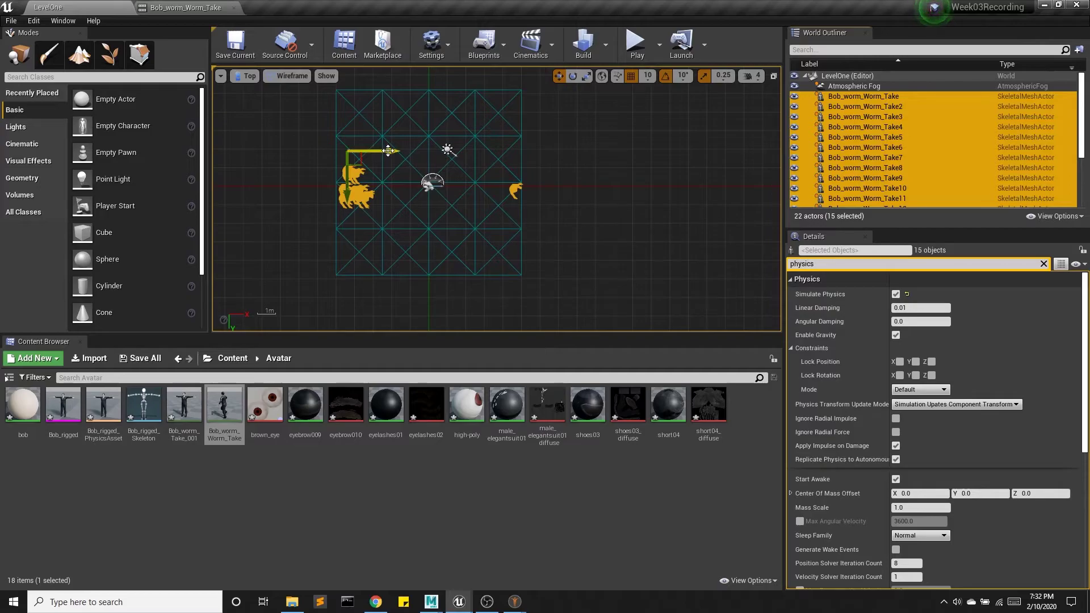
pyautogui.moveTo(387, 151); pyautogui.dragTo(424, 155)
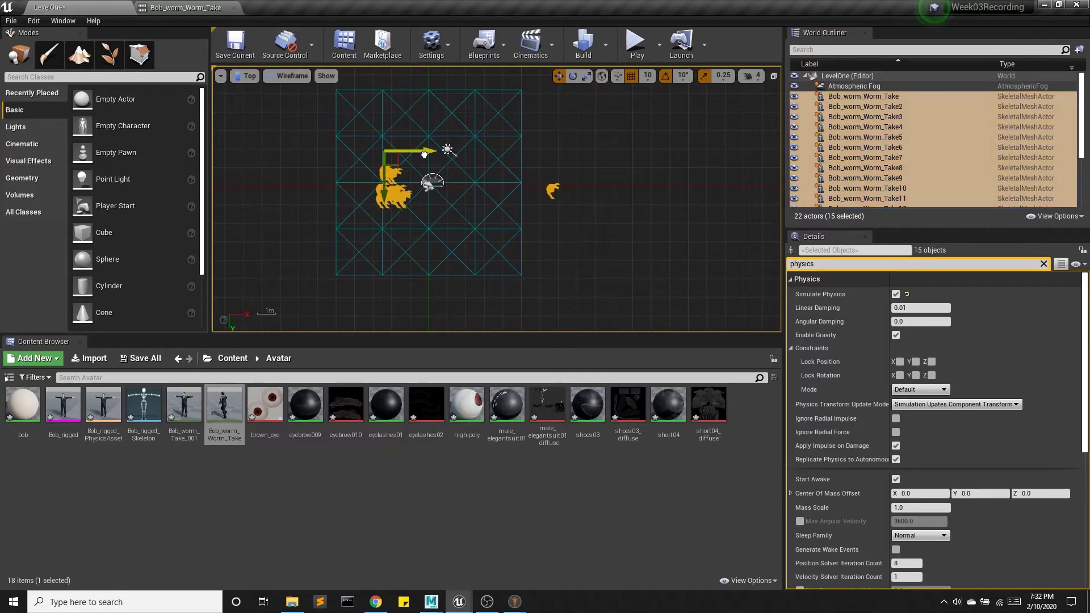
pyautogui.click(553, 187)
pyautogui.moveTo(576, 167); pyautogui.dragTo(495, 165)
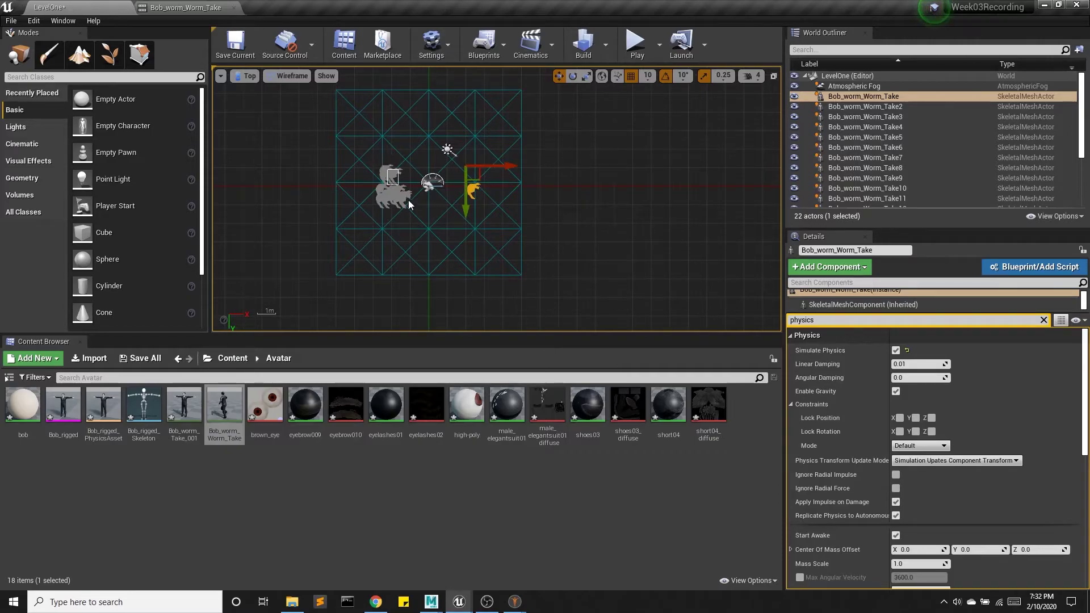
# Select Bob_worm_Worm_Take2 through Take15 and move those 14 copies right along X
pyautogui.moveTo(421, 222); pyautogui.dragTo(414, 211)
pyautogui.scroll(3, 865, 145)
pyautogui.click(864, 144)
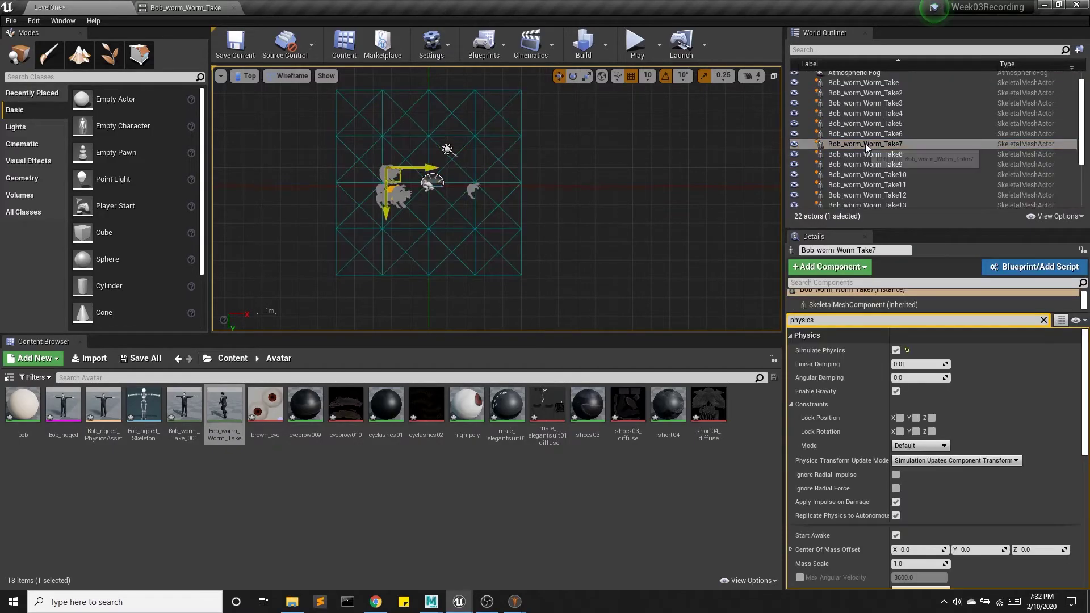
pyautogui.click(874, 93)
pyautogui.scroll(-3, 871, 124)
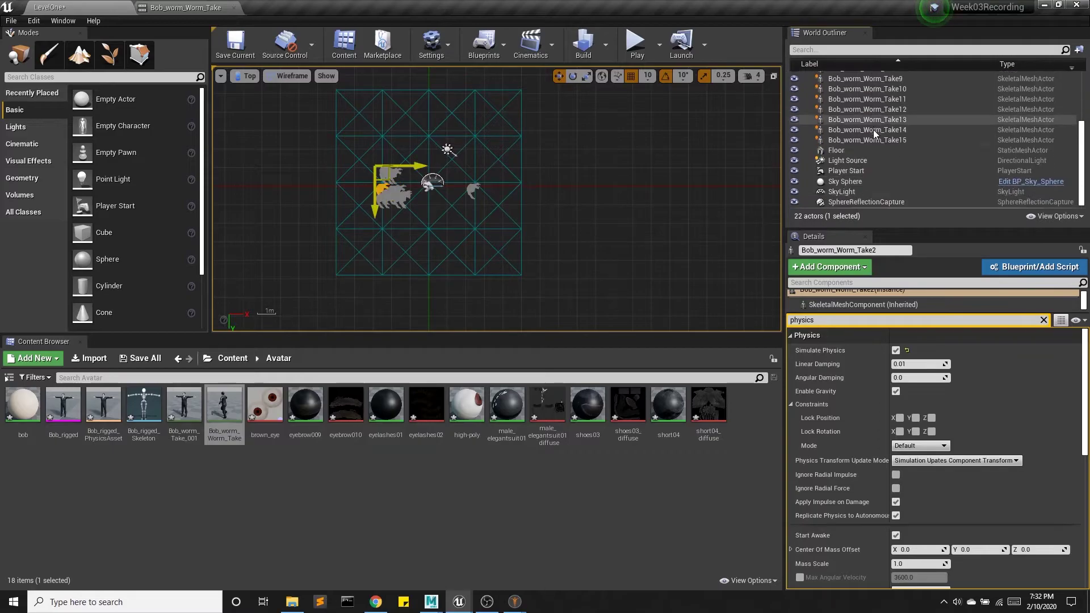
pyautogui.keyDown('shift'); pyautogui.click(867, 140); pyautogui.keyUp('shift')
pyautogui.moveTo(424, 149); pyautogui.dragTo(501, 151)
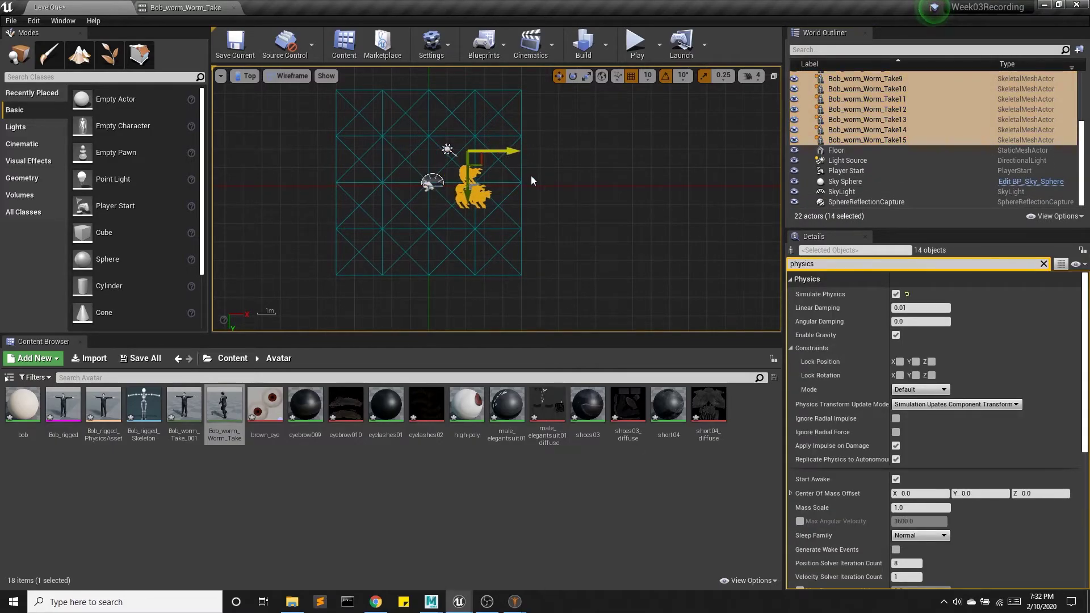
# Save LevelOne, return to a perspective view looking skyward, and start a test play
pyautogui.click(235, 44)
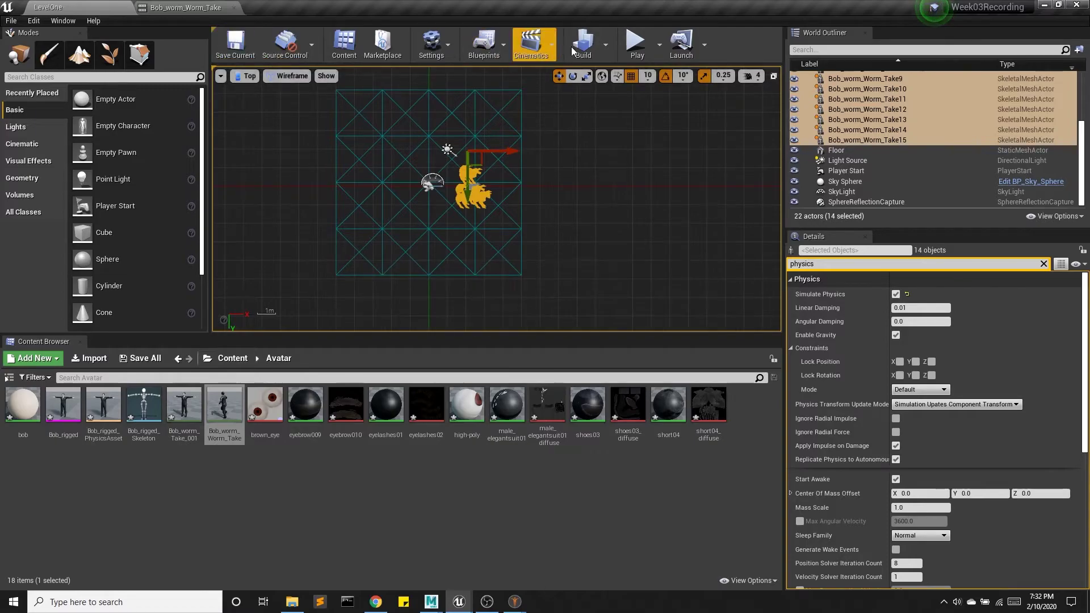
pyautogui.hotkey('alt', 'g')
pyautogui.moveTo(376, 157); pyautogui.dragTo(479, 224, button='right')
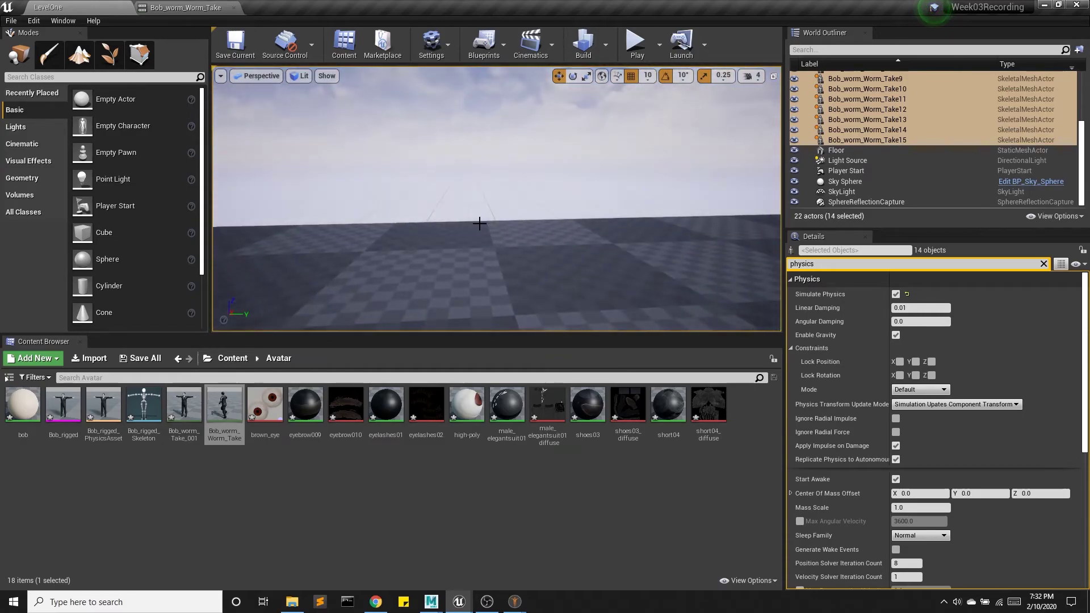
pyautogui.click(636, 43)
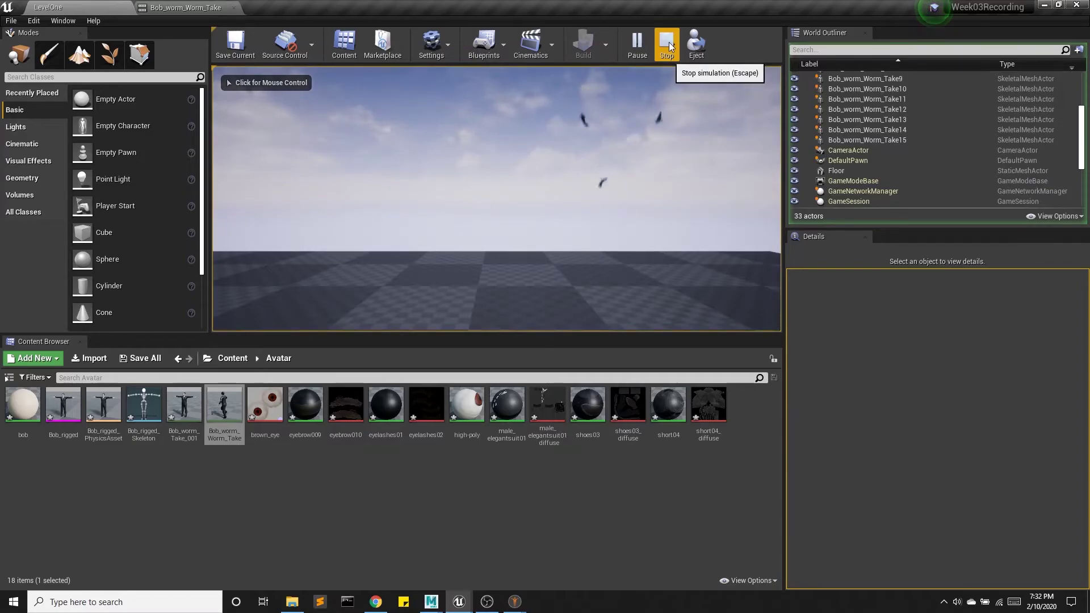
# Take control of the game camera to watch the worms fall, then stop the session with Escape
pyautogui.click(570, 254)
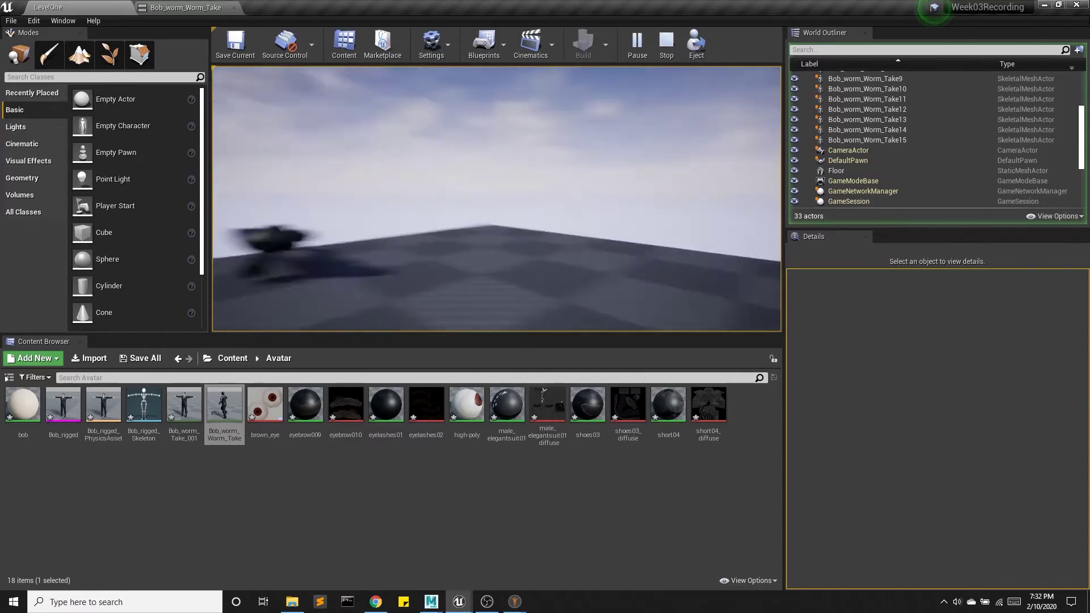
pyautogui.press('Escape')
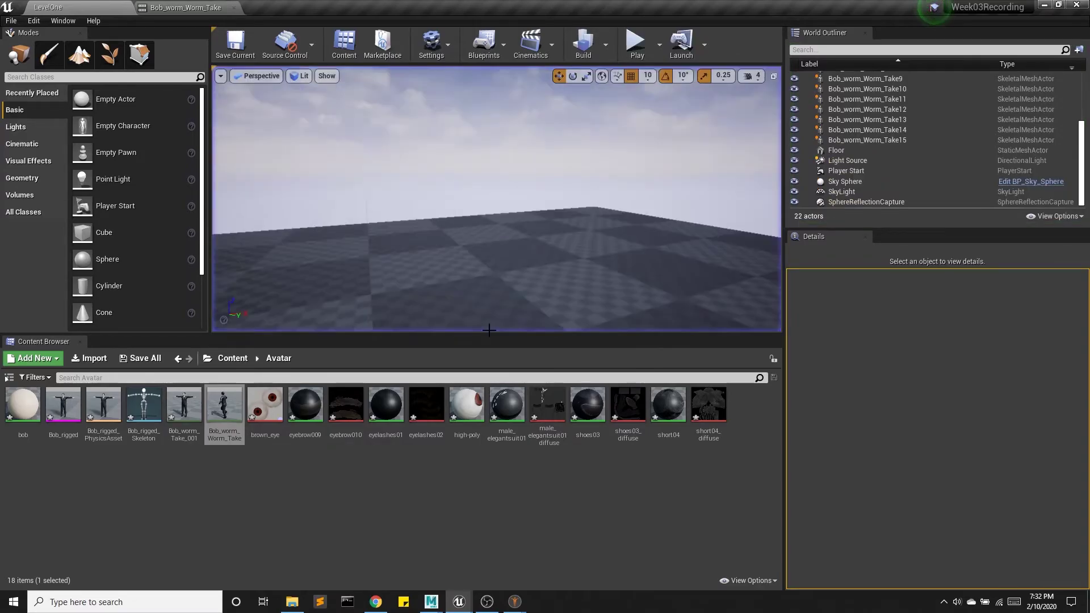
# Tilt the view onto the floor, clear the Details 'physics' filter, and start Save All
pyautogui.moveTo(597, 145); pyautogui.dragTo(576, 273, button='right')
pyautogui.scroll(-8, 545, 241)
pyautogui.rightClick(545, 241)
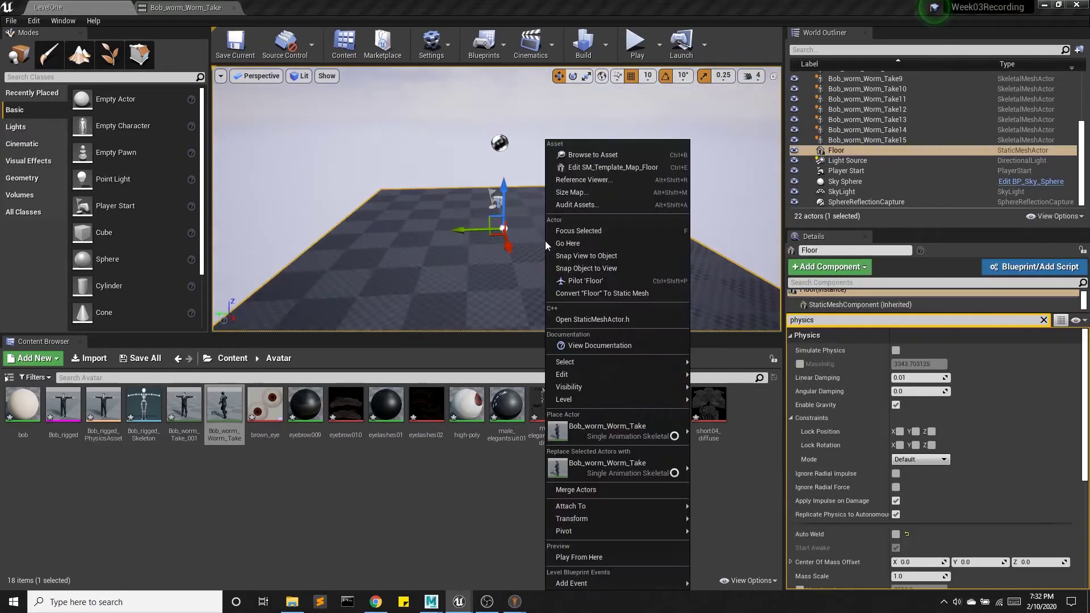
pyautogui.click(501, 248)
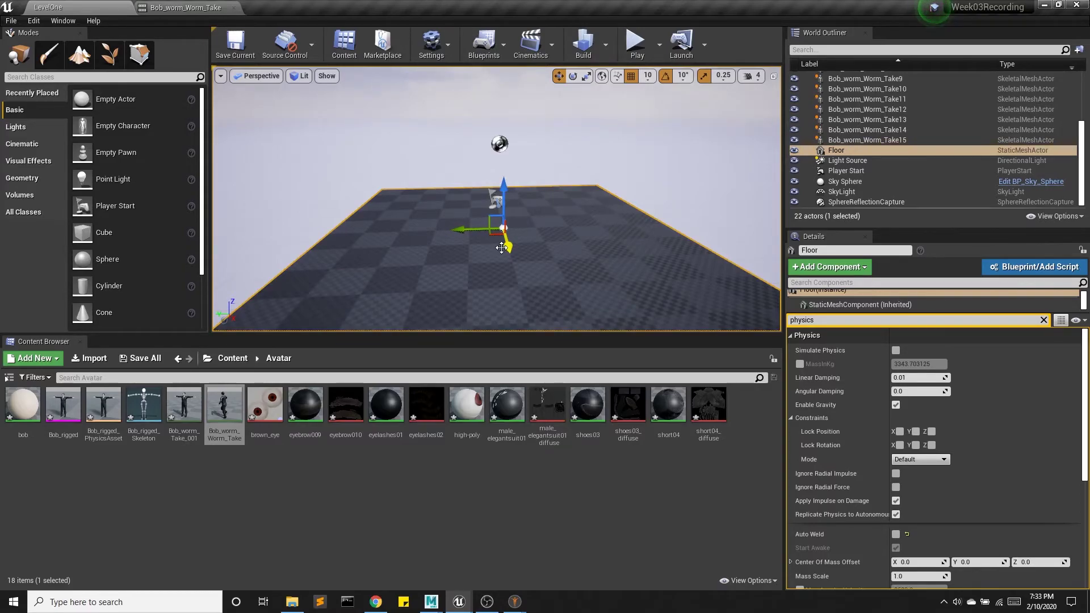
pyautogui.click(1043, 320)
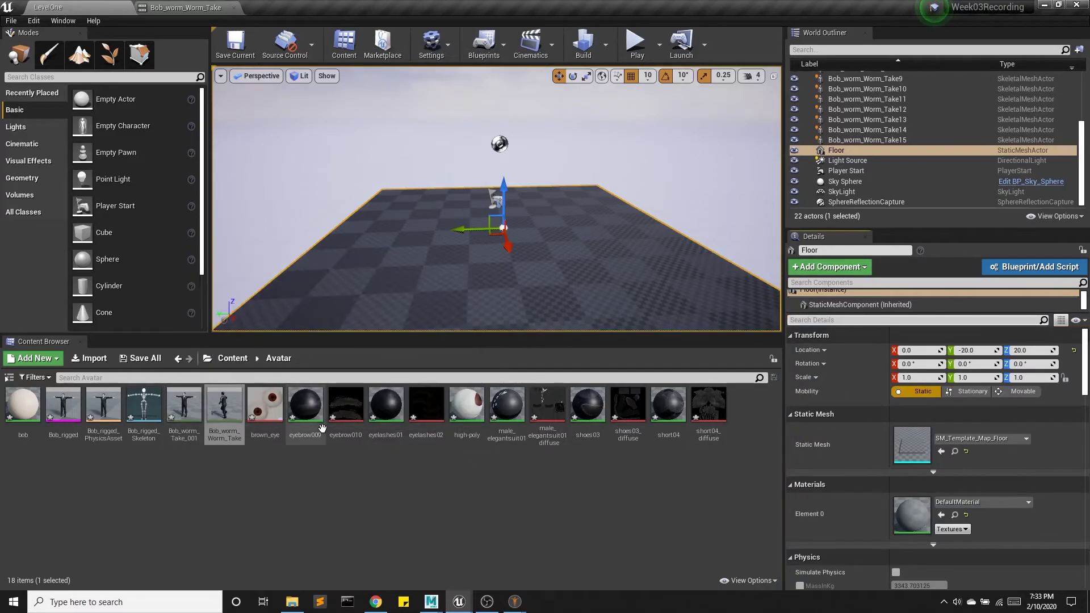
pyautogui.click(140, 358)
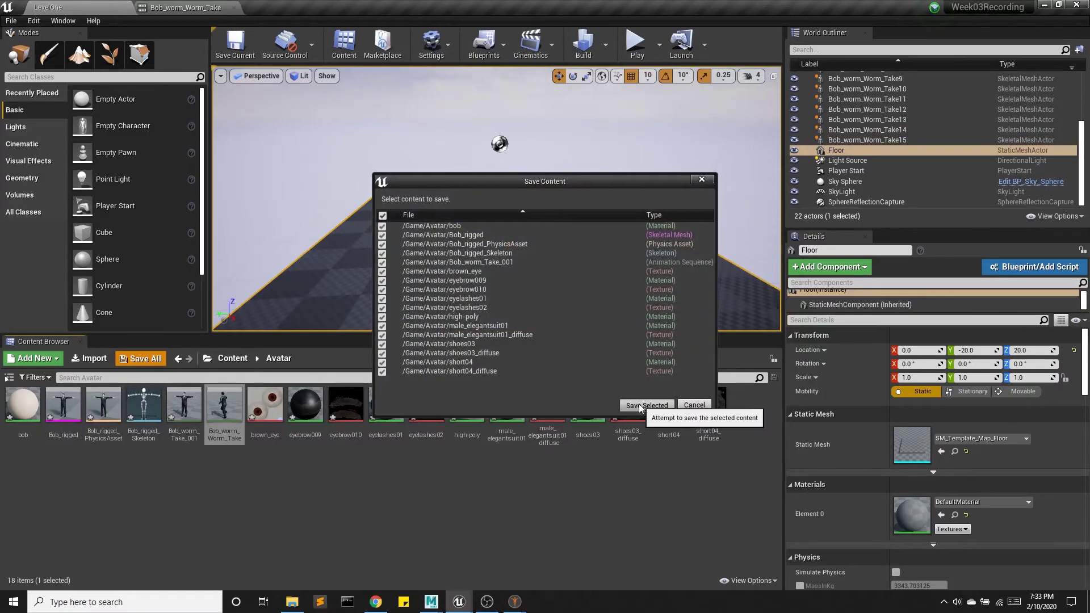
# Save the 17 listed Avatar assets and launch Epic Games Launcher from a Windows search for 'epic'
pyautogui.click(647, 405)
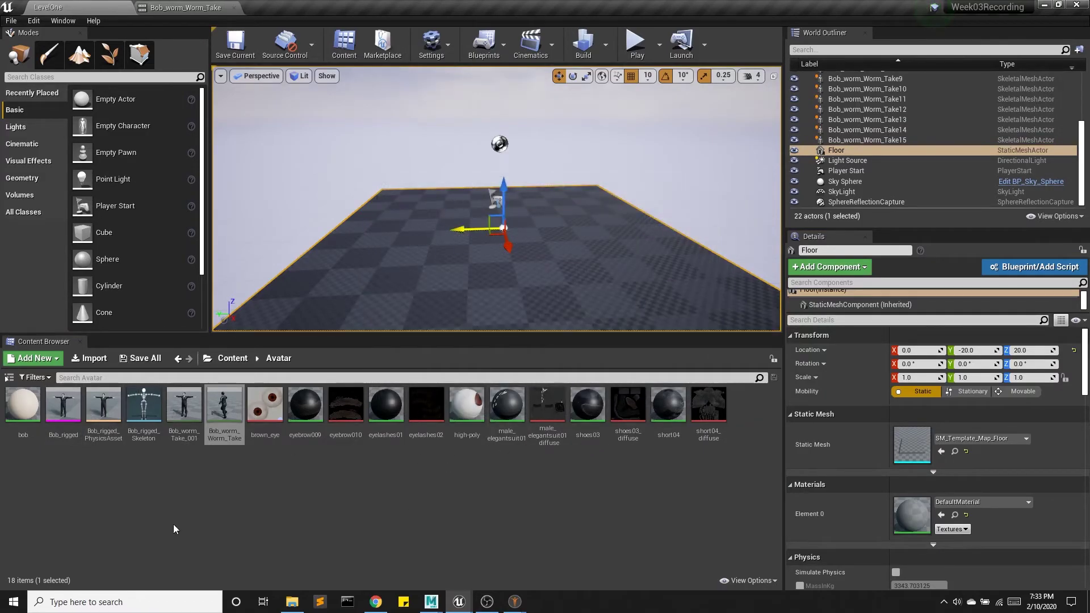
pyautogui.click(139, 602)
pyautogui.write('epic')
pyautogui.click(137, 294)
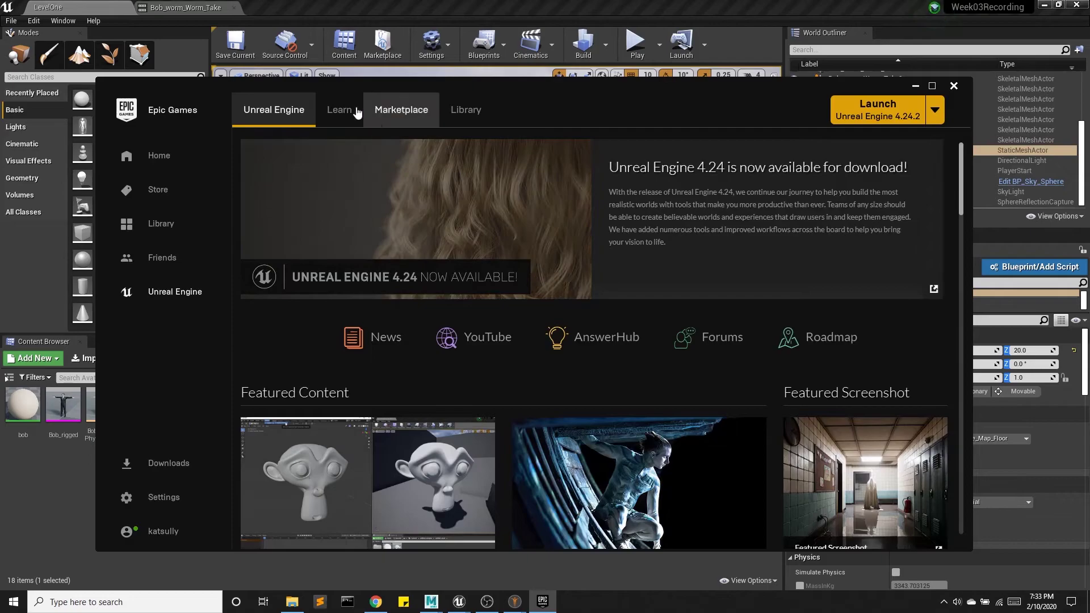
# Browse the Learn tab down to Engine Feature Samples, then minimize the launcher
pyautogui.click(342, 113)
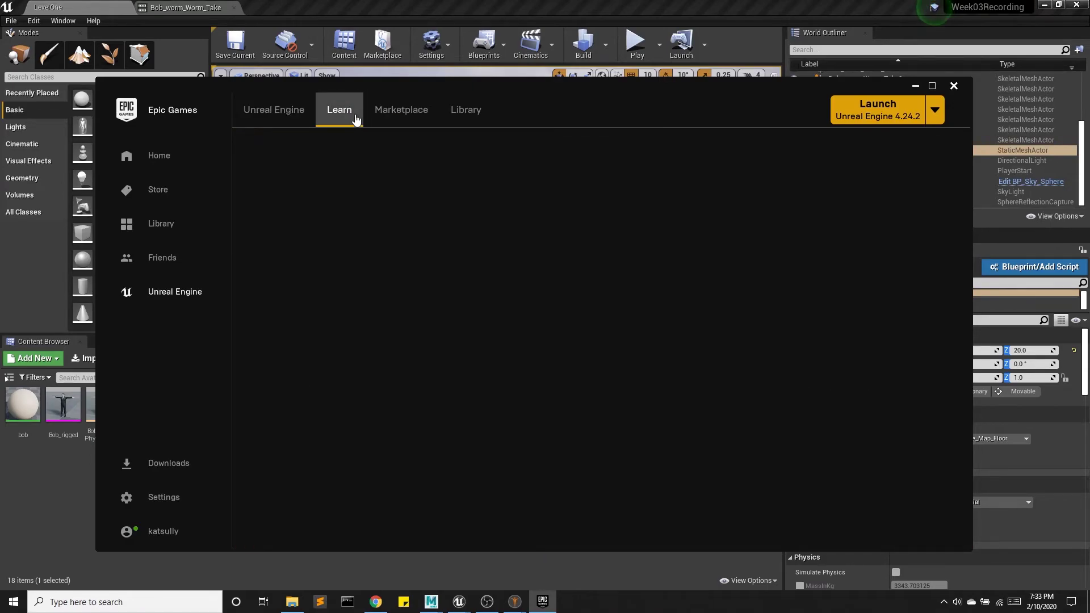
pyautogui.scroll(-5, 418, 287)
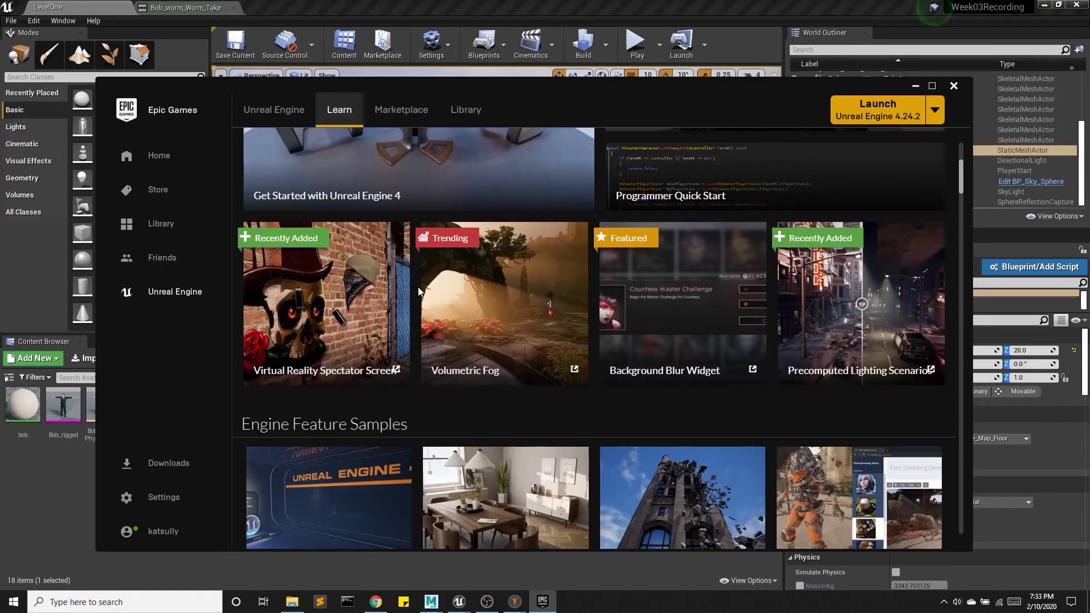
pyautogui.scroll(-3, 428, 346)
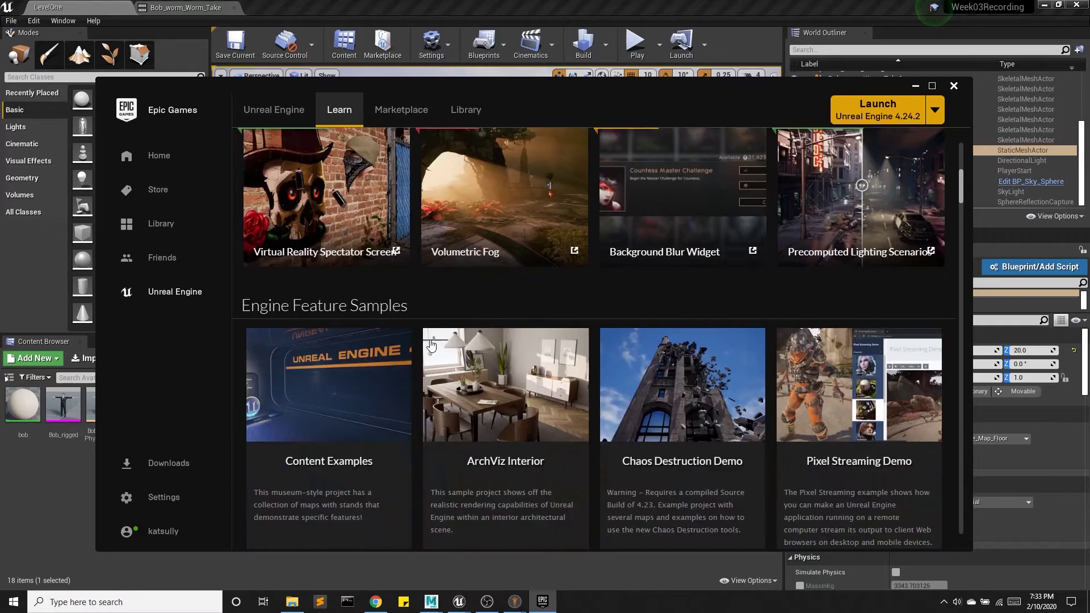
pyautogui.scroll(-2, 414, 355)
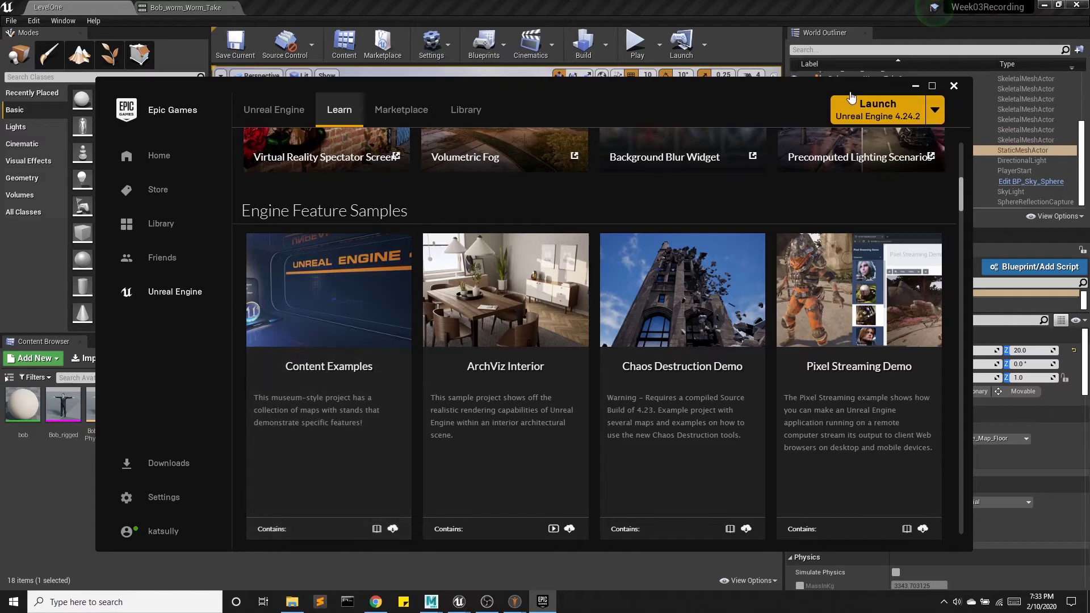
pyautogui.click(916, 86)
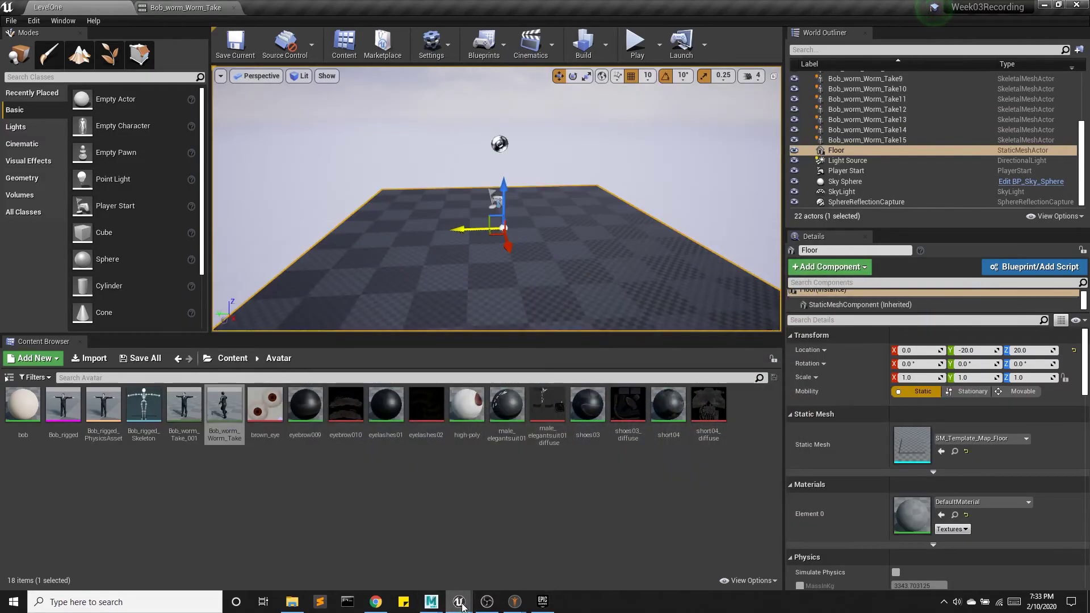
# Start Play In Editor on the ContentExamples level and take control of the camera
pyautogui.moveTo(462, 607)
pyautogui.click(397, 548)
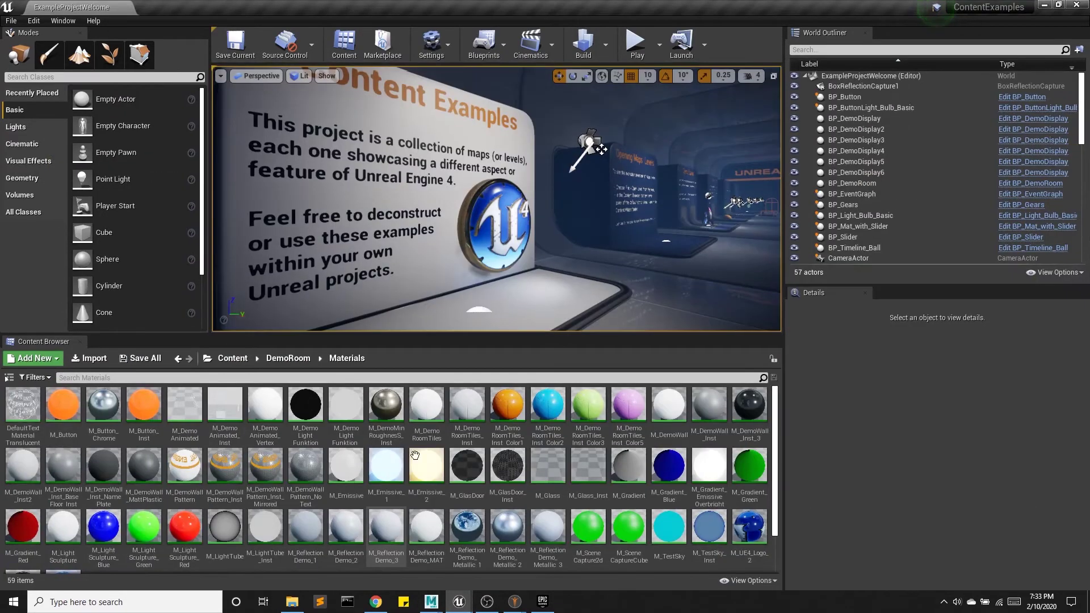
pyautogui.click(632, 45)
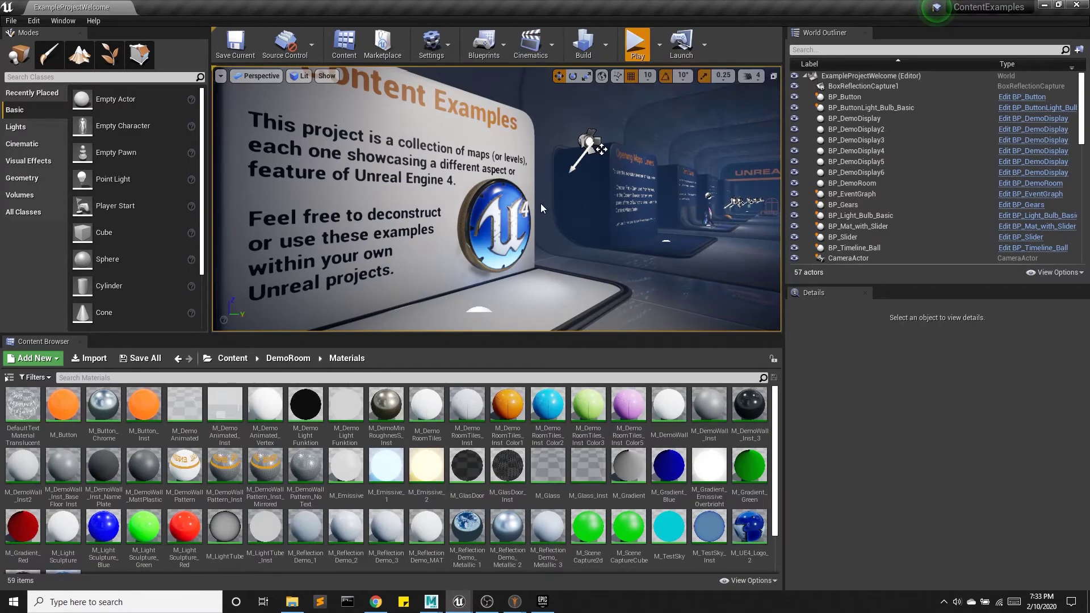
pyautogui.click(497, 199)
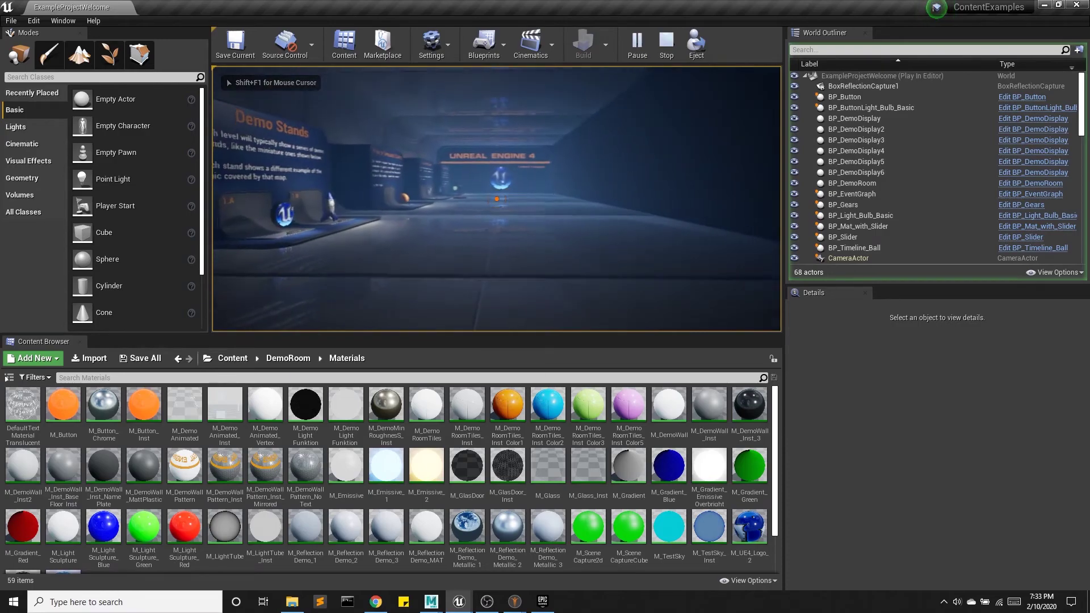
# Walk to the rocket on demo stand 1.B with WASD, then stop playing with Esc
pyautogui.press('w')
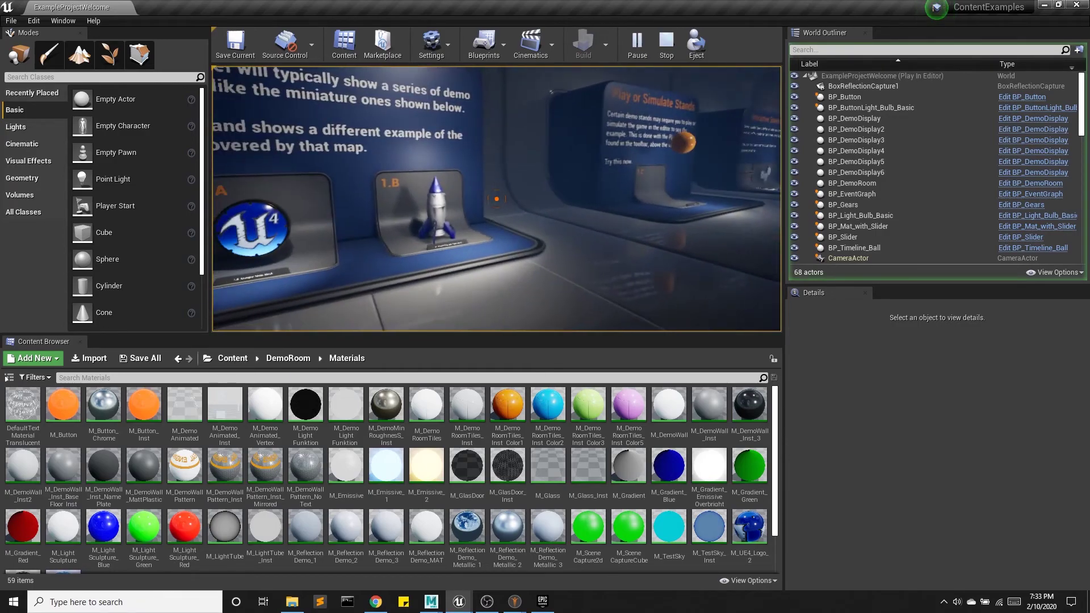
pyautogui.press('w')
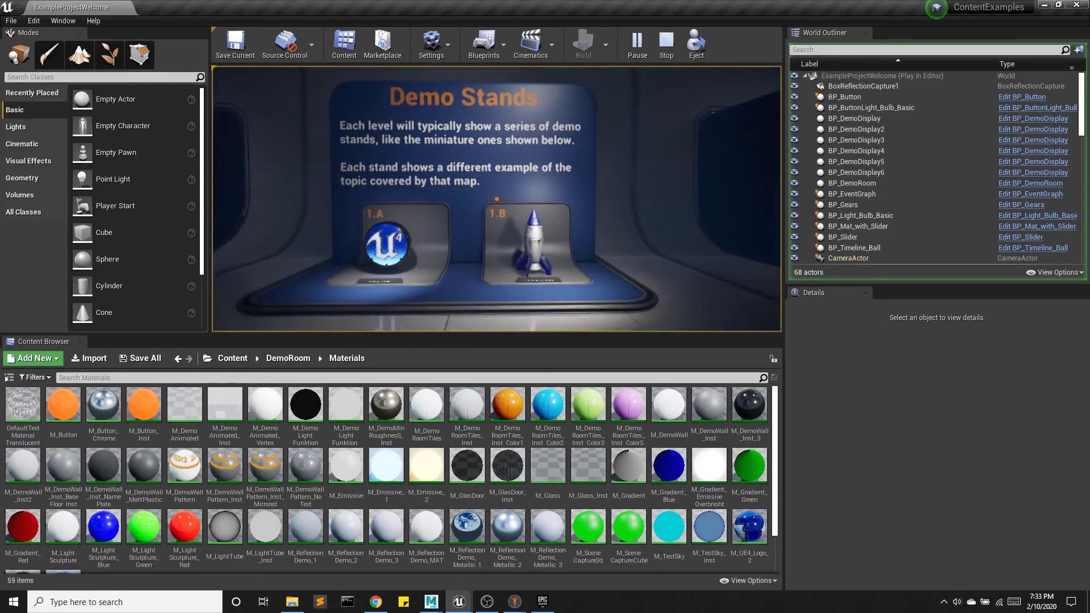
pyautogui.press('w')
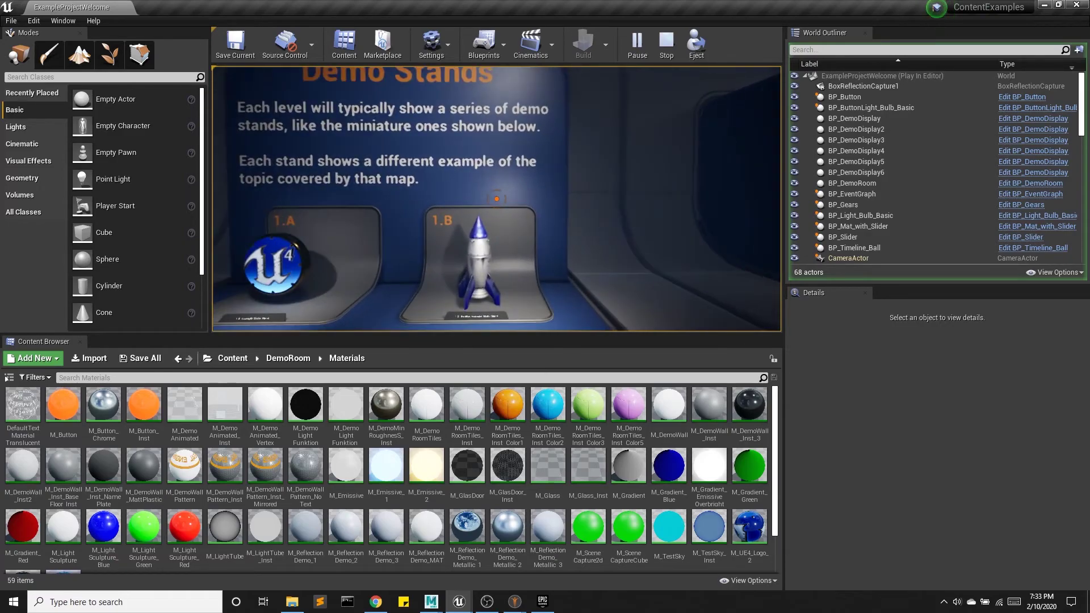
pyautogui.press('s')
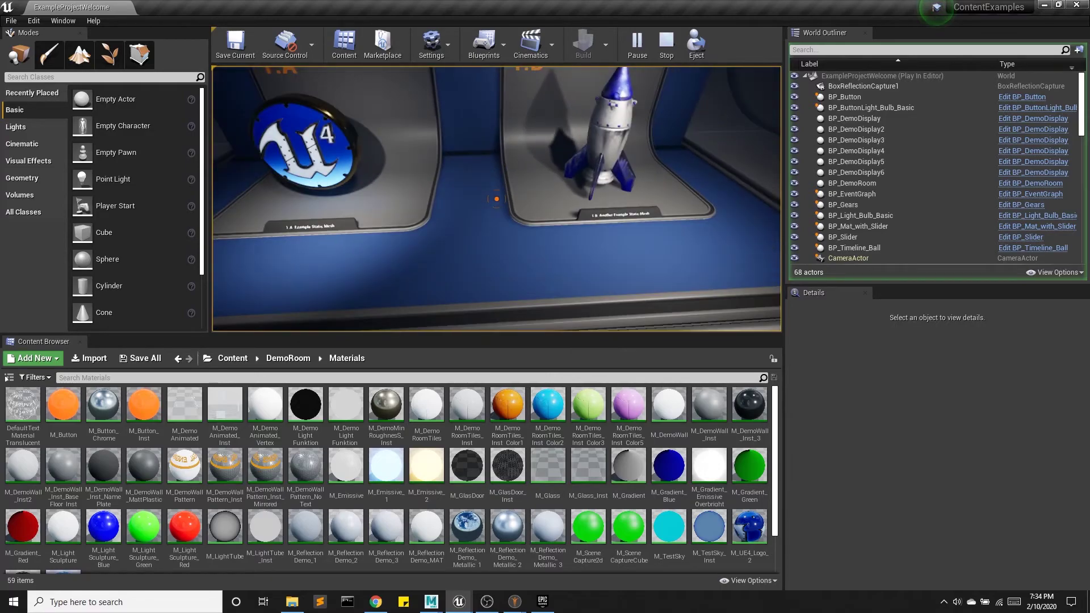
pyautogui.press('w')
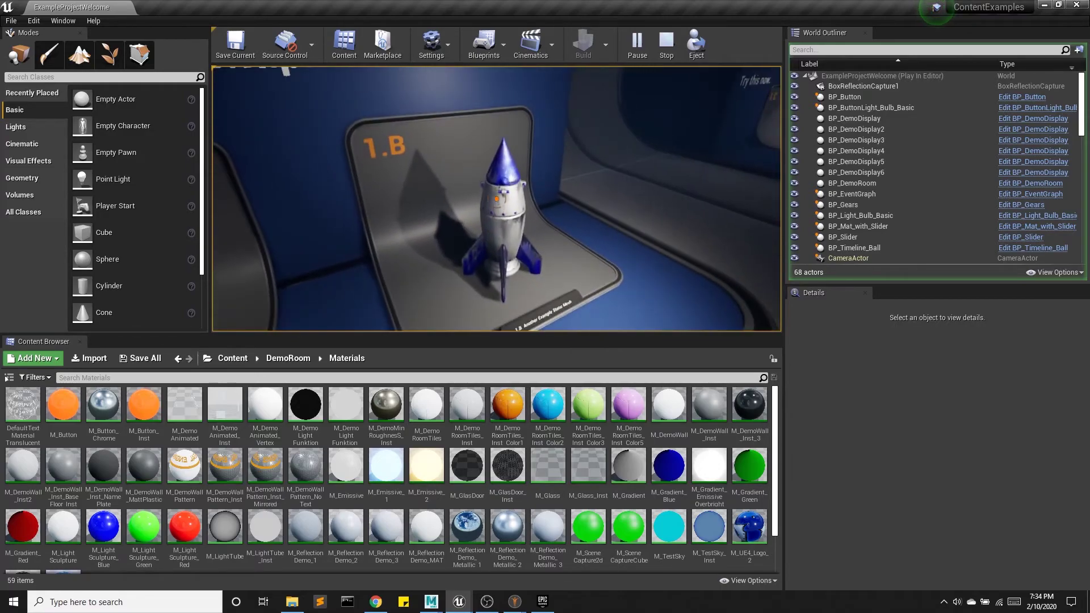
pyautogui.press('Escape')
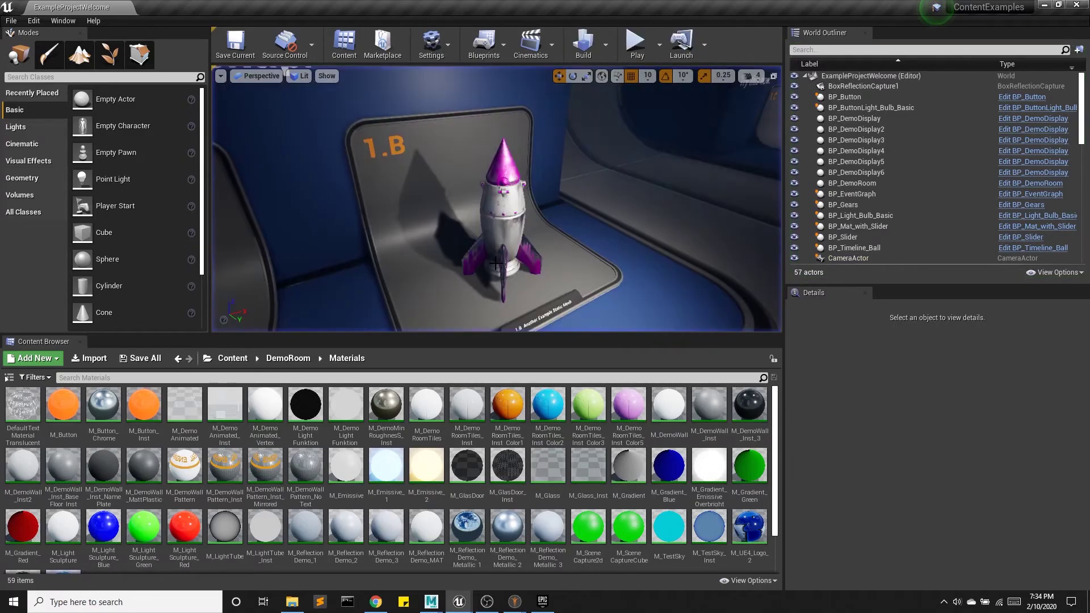
# Select the rocket on stand 1.B and browse to its blueprint asset
pyautogui.click(505, 209)
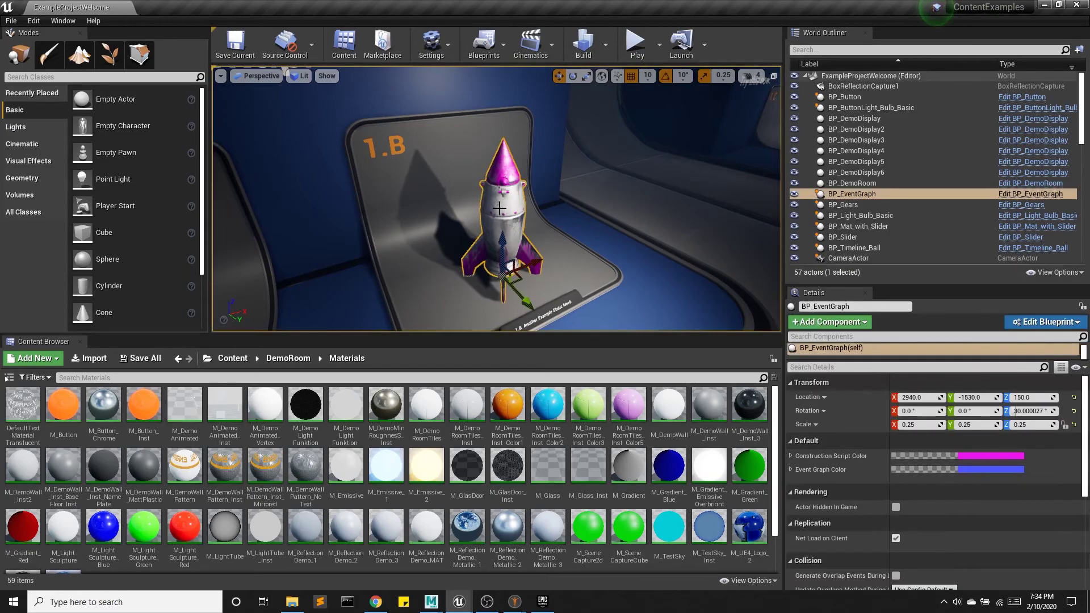
pyautogui.rightClick(848, 193)
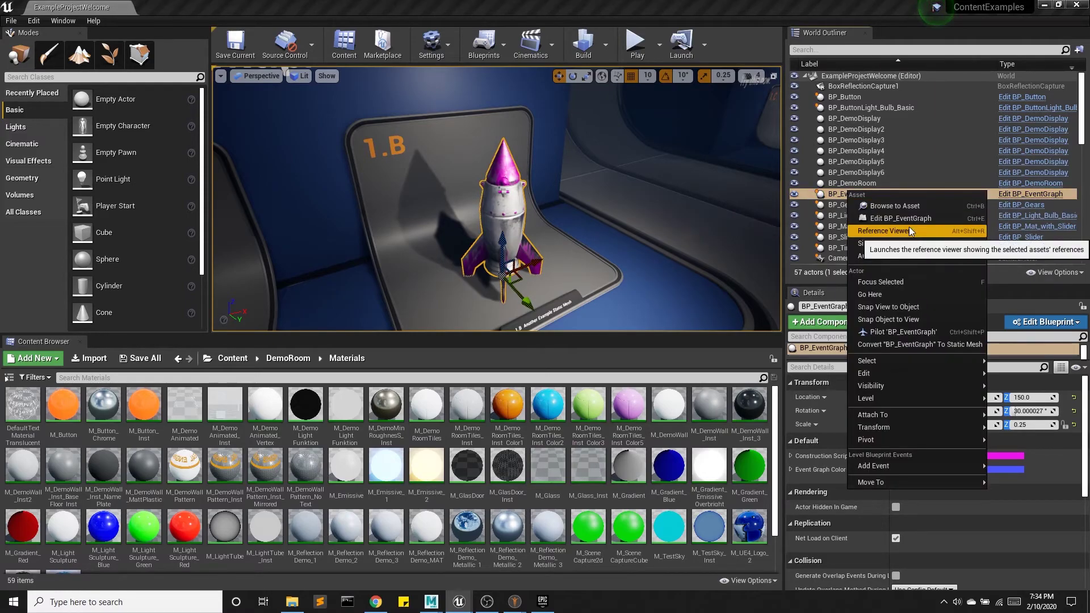
pyautogui.click(886, 206)
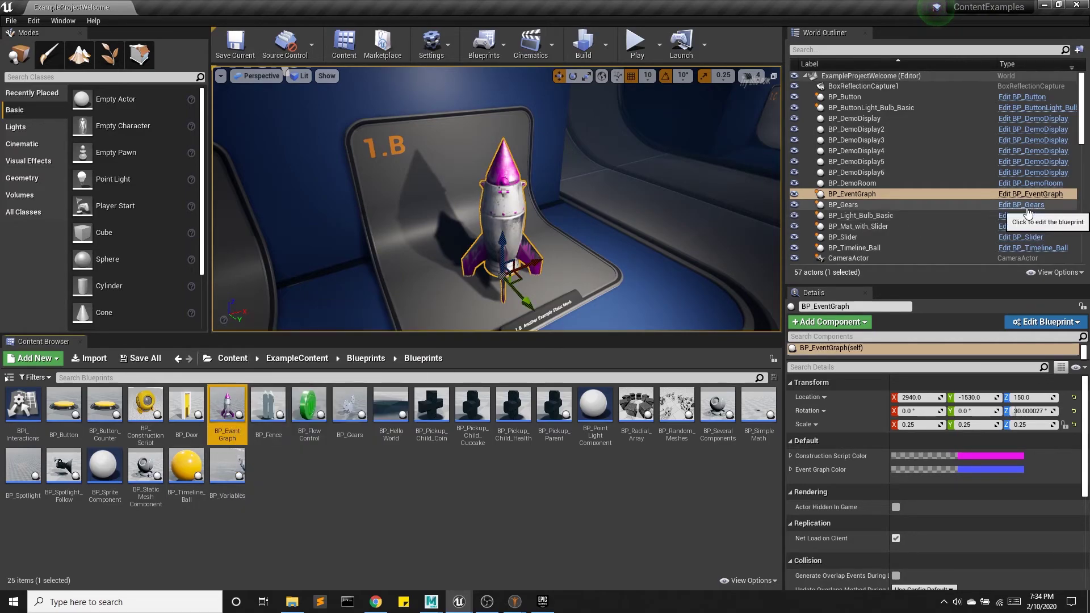
# Start migrating BP_EventGraph via Asset Actions > Migrate
pyautogui.scroll(-2, 1044, 216)
pyautogui.rightClick(213, 413)
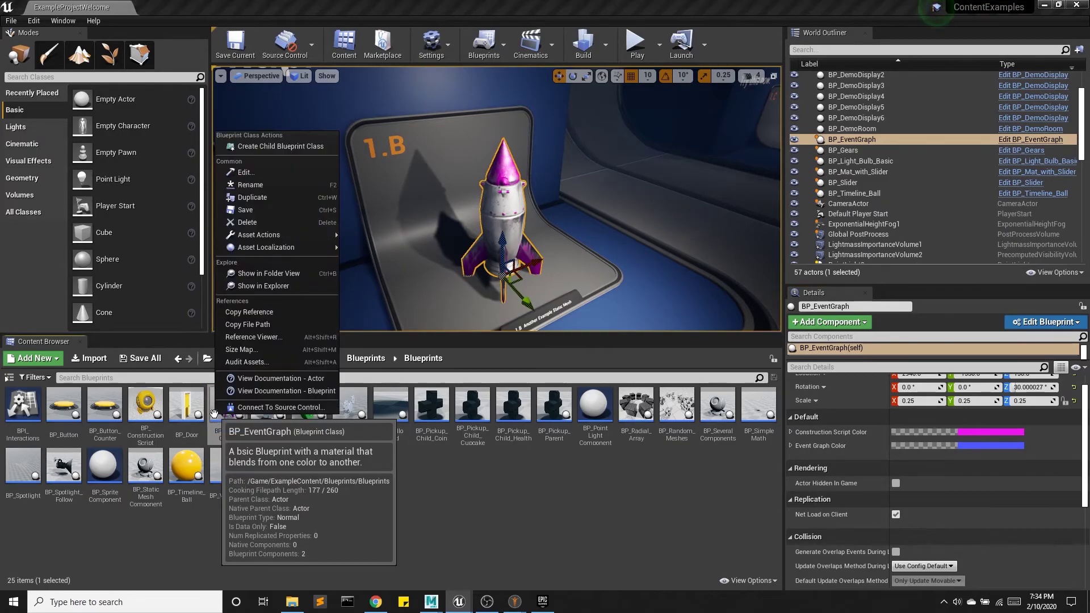
pyautogui.moveTo(272, 237)
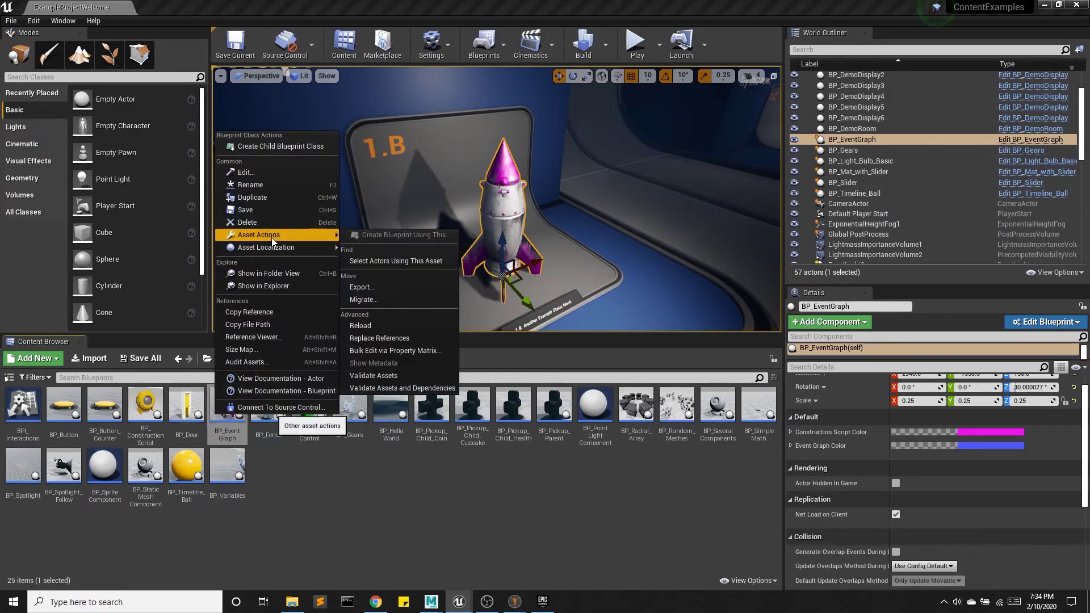
pyautogui.click(376, 298)
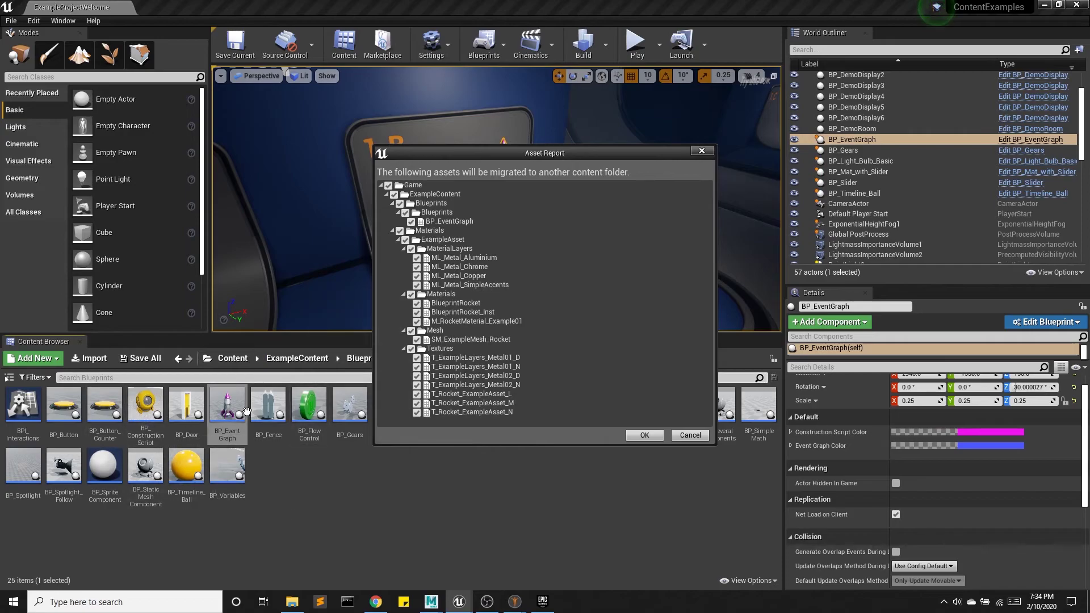
# Accept the asset report and migrate everything into Unreal Projects > Week03Recording > Content
pyautogui.moveTo(236, 404)
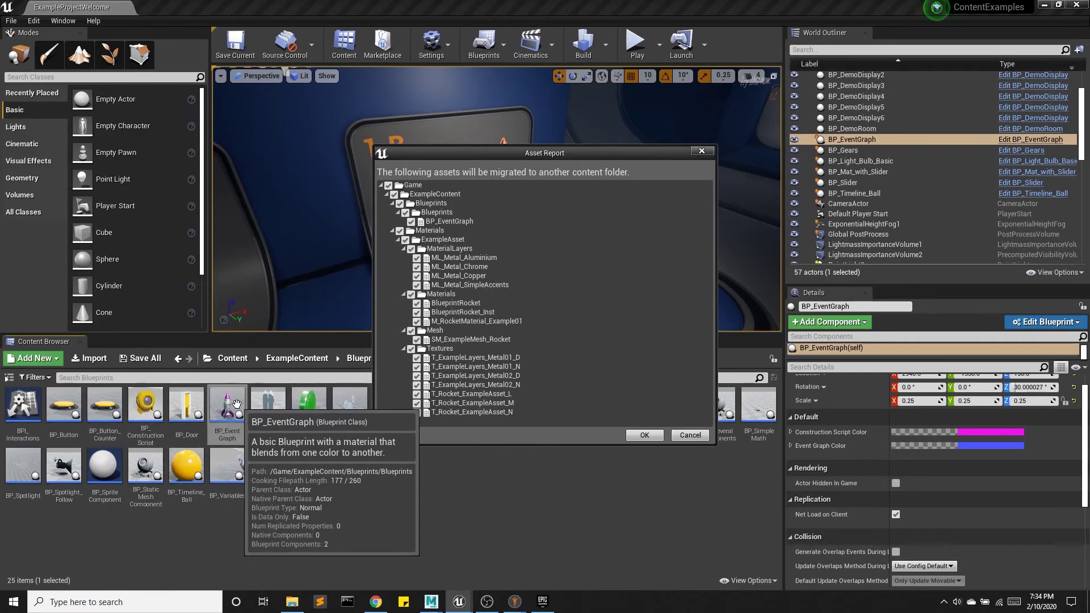
pyautogui.click(643, 435)
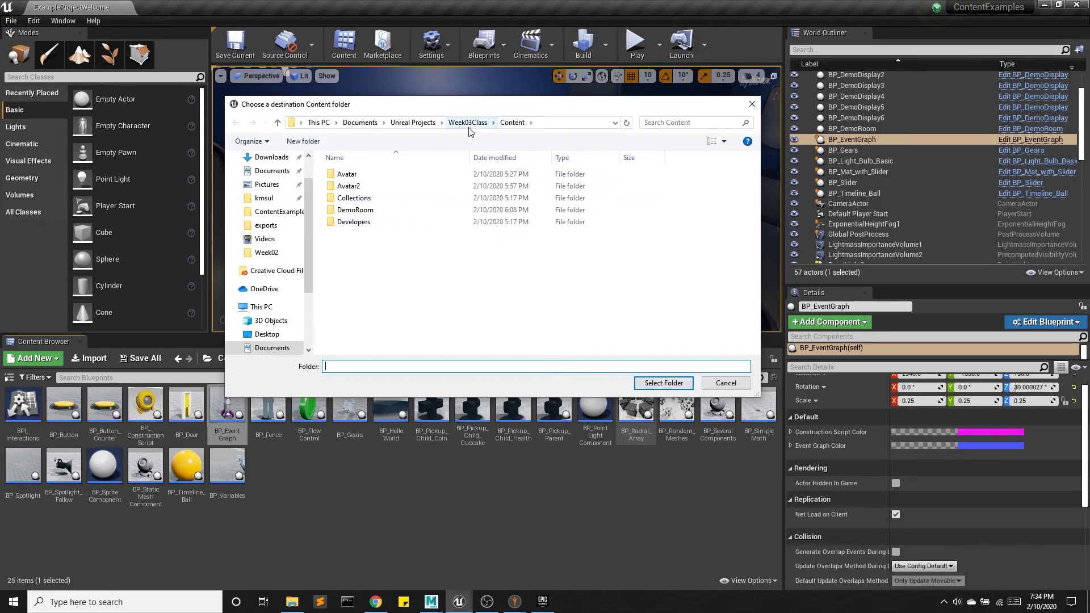
pyautogui.click(421, 124)
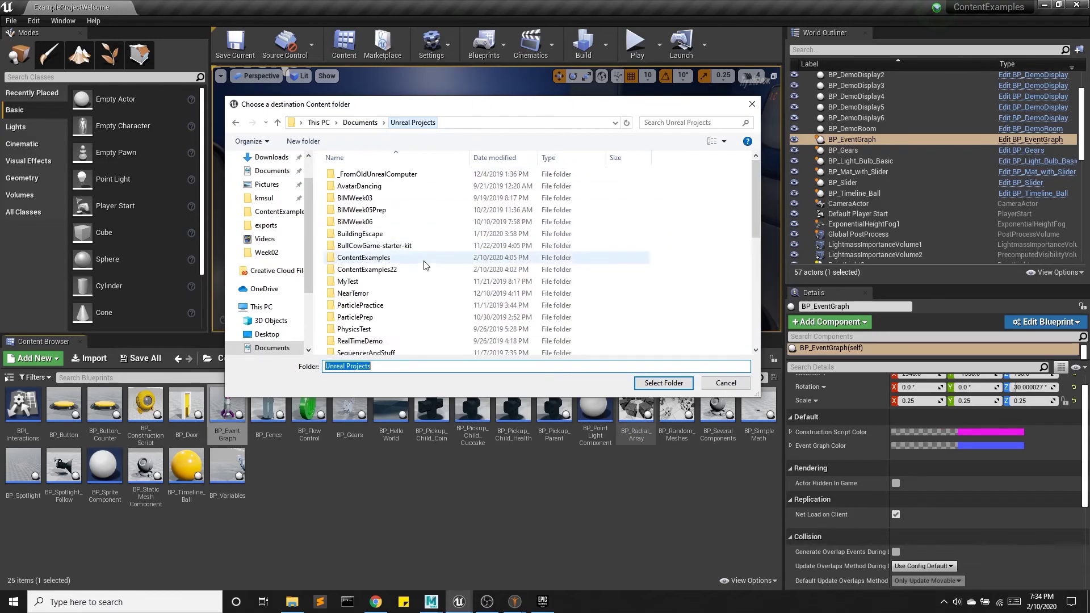
pyautogui.scroll(-5, 426, 267)
pyautogui.doubleClick(379, 313)
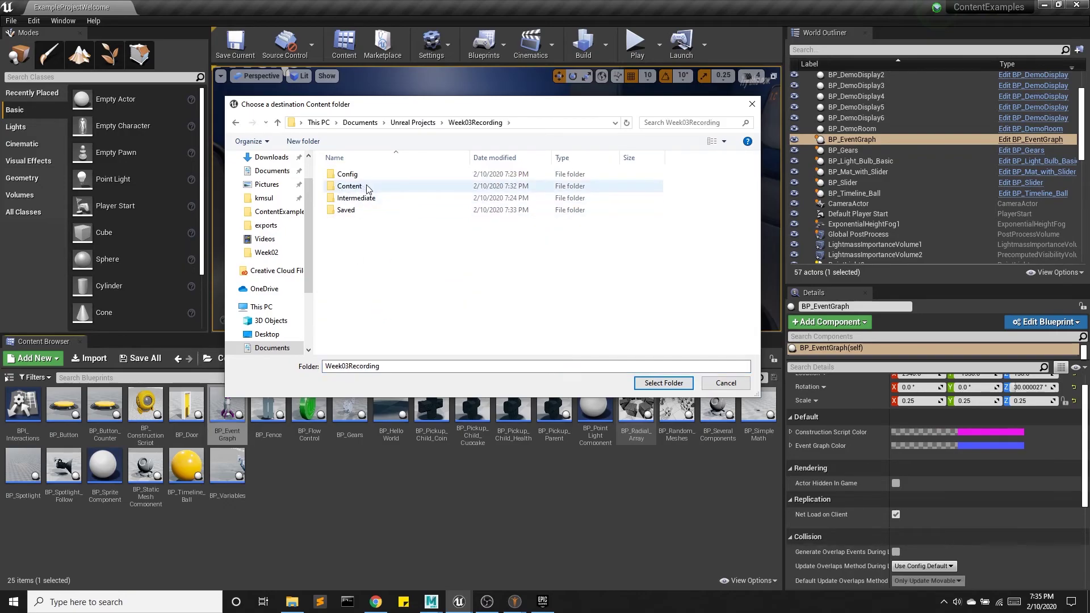
pyautogui.click(368, 189)
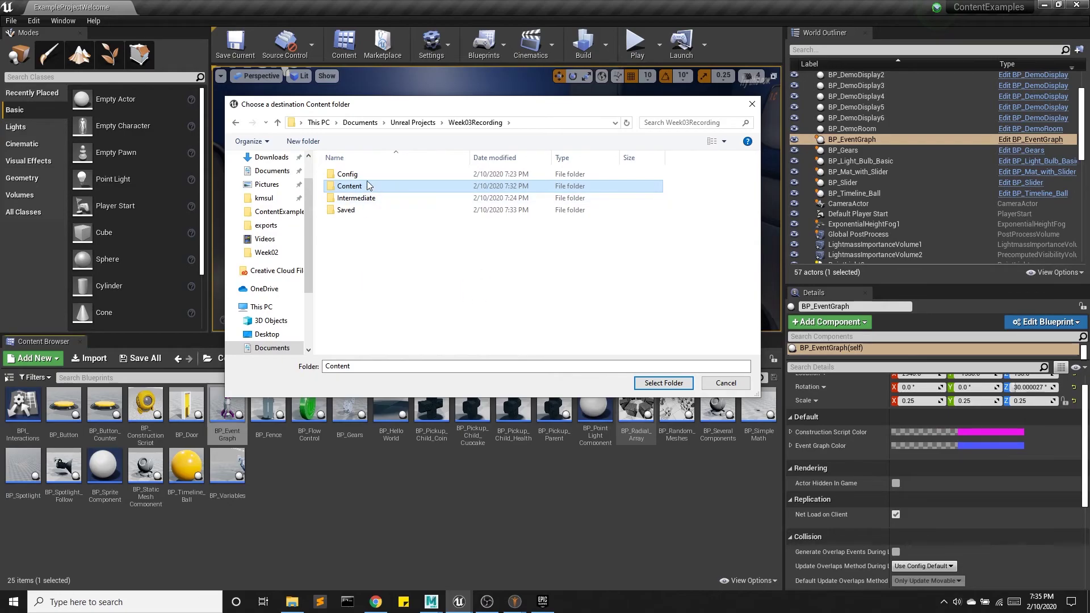
pyautogui.click(662, 382)
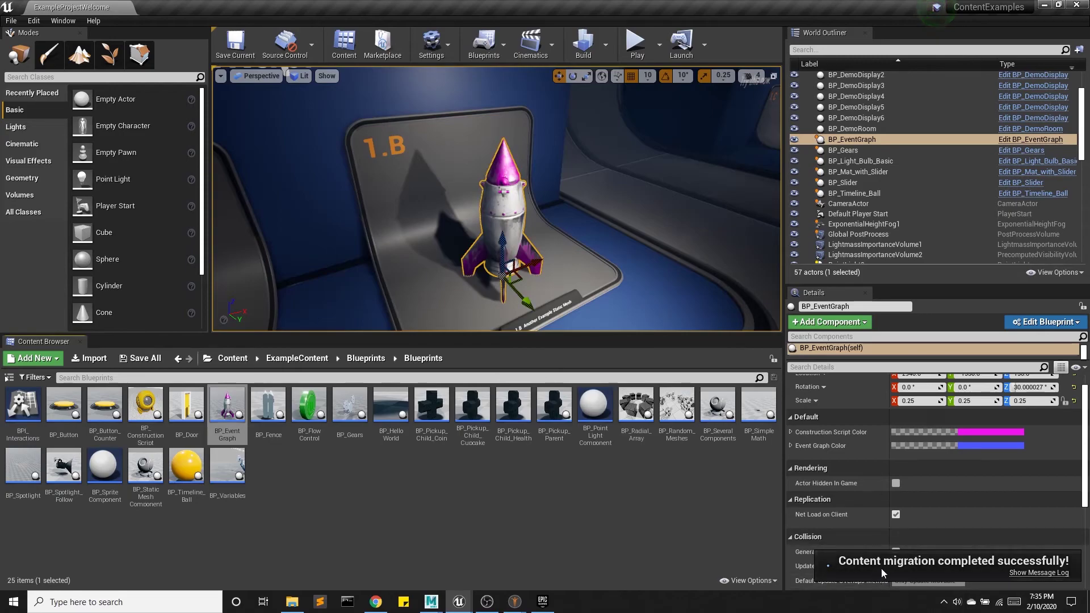
# Drag BP_EventGraph from ExampleContent > Blueprints > Blueprints onto LevelOne's floor, then Build
pyautogui.click(460, 603)
pyautogui.click(506, 549)
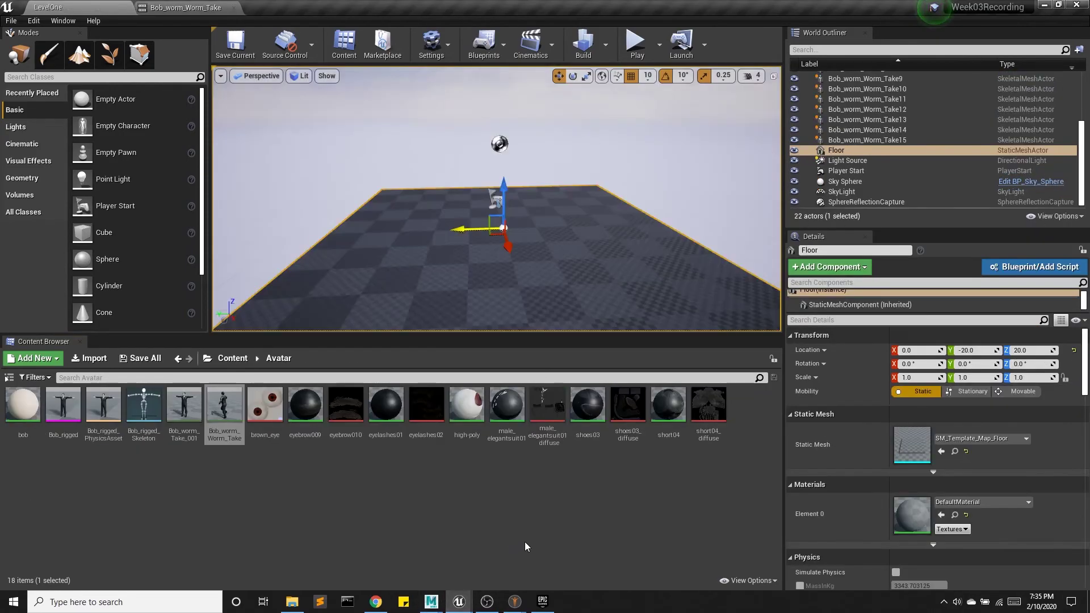
pyautogui.click(224, 359)
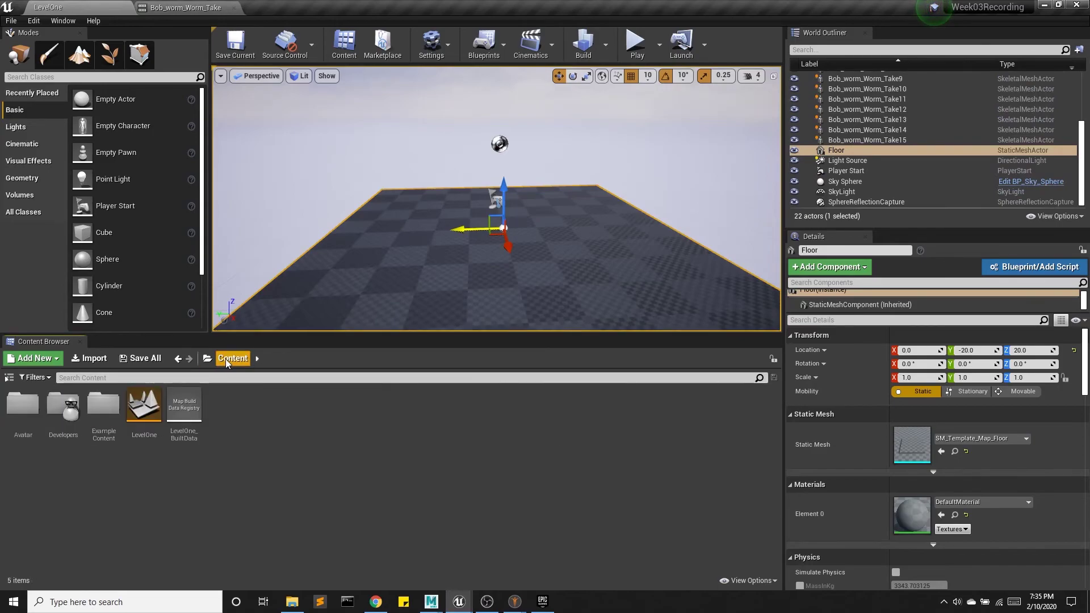
pyautogui.doubleClick(105, 410)
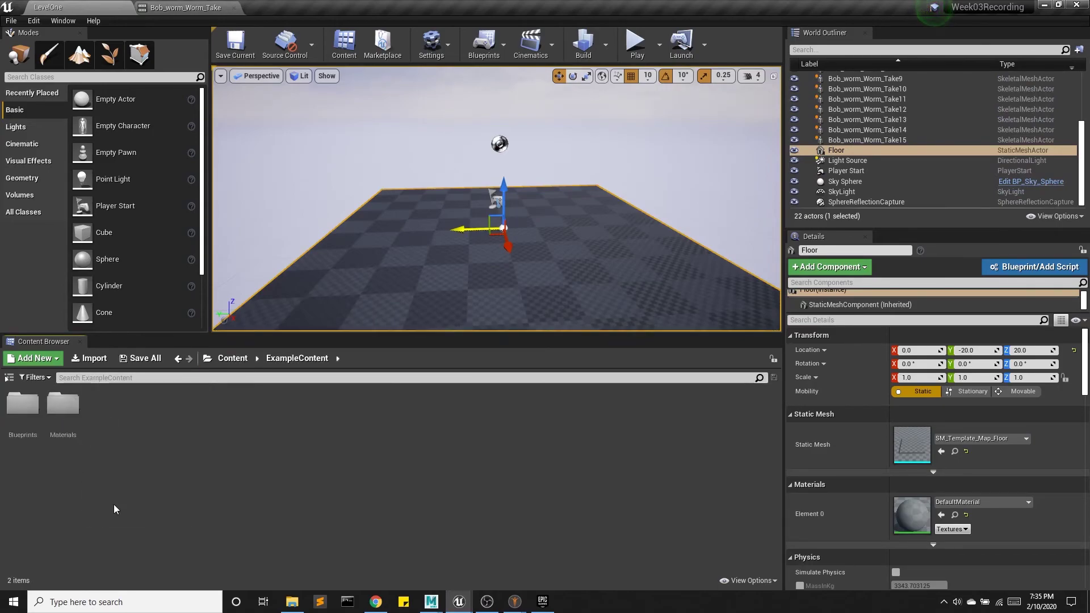
pyautogui.doubleClick(27, 416)
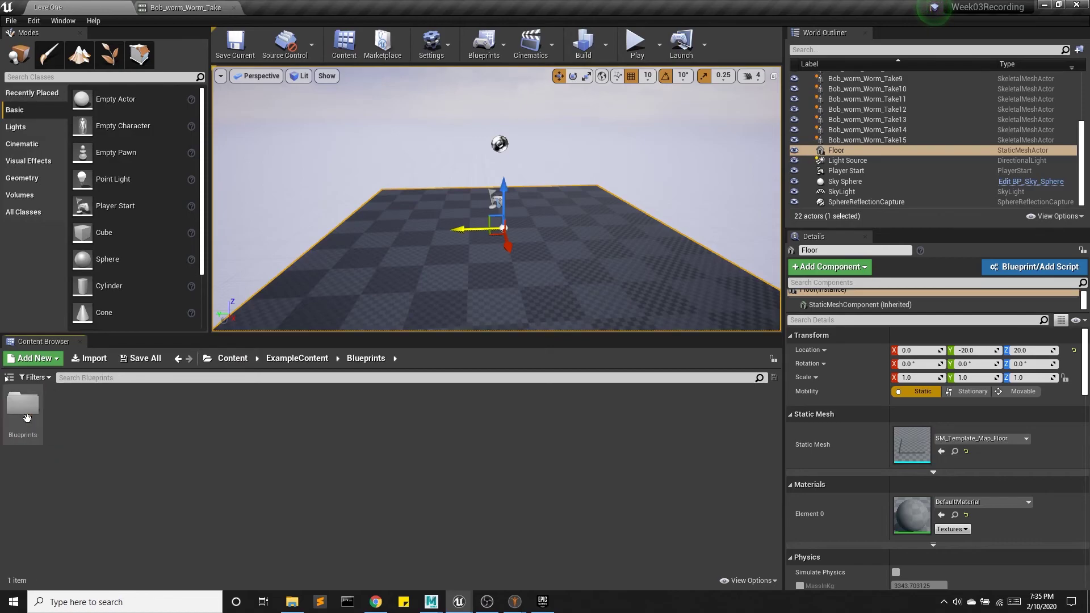
pyautogui.doubleClick(27, 416)
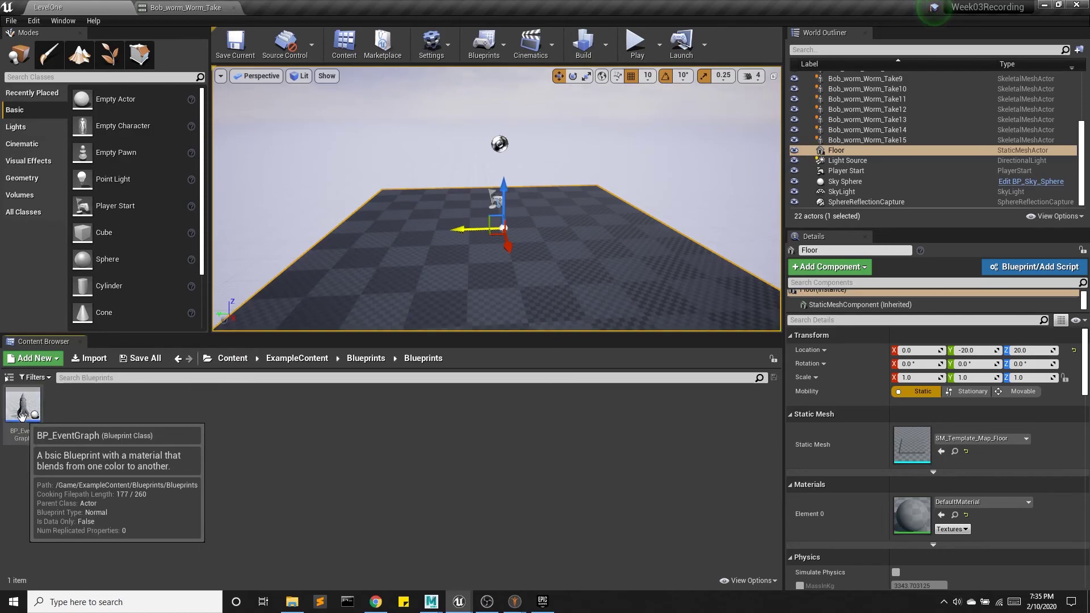
pyautogui.moveTo(23, 417); pyautogui.dragTo(418, 269)
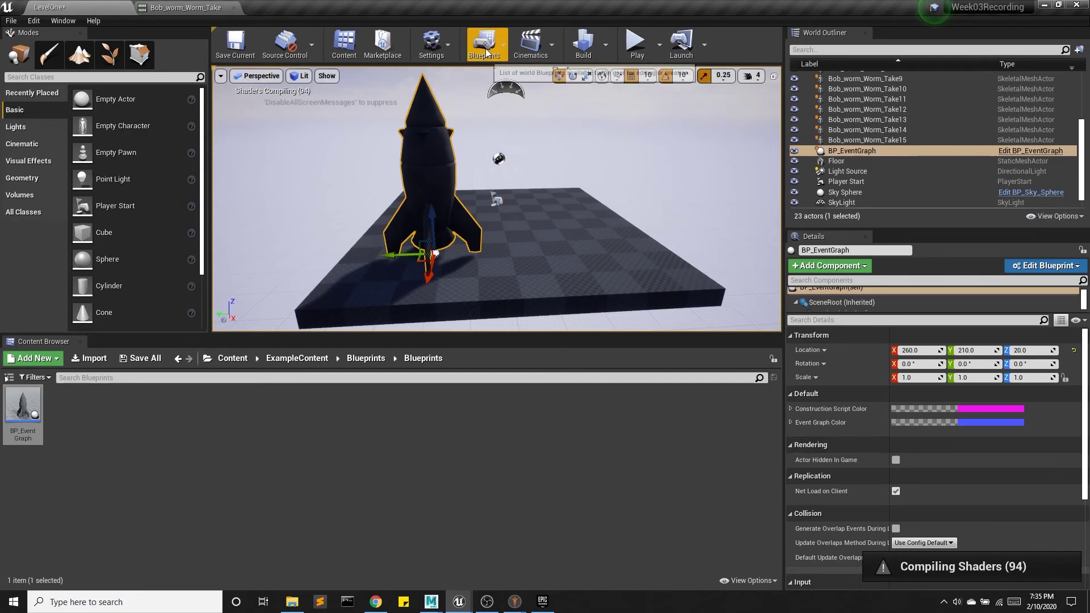
pyautogui.click(583, 45)
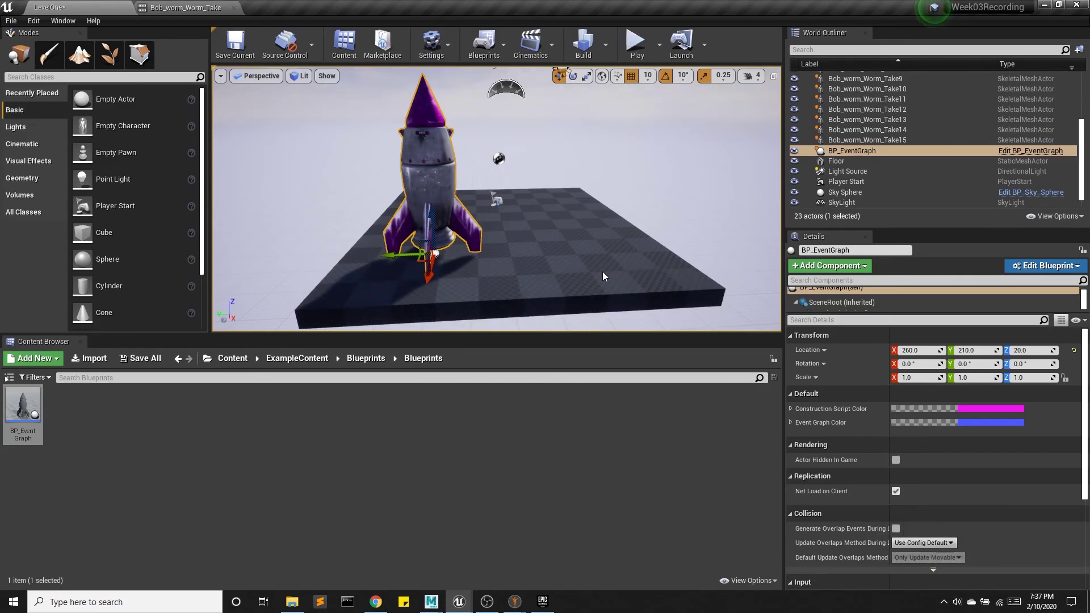
# Play-test LevelOne to view the rocket, stop with Esc, and save the map
pyautogui.click(636, 42)
pyautogui.click(593, 254)
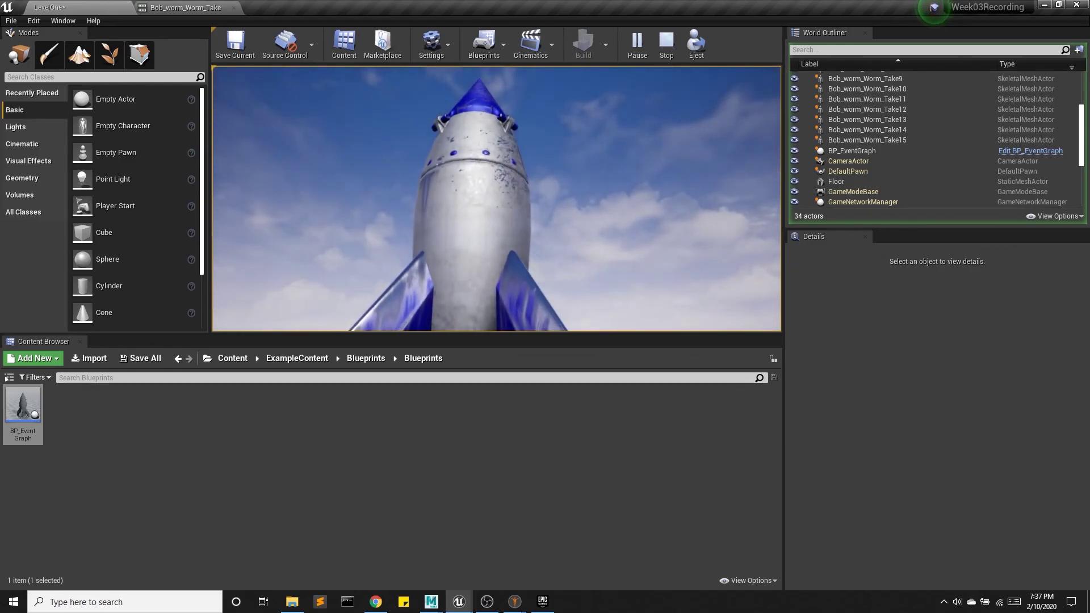
pyautogui.press('Escape')
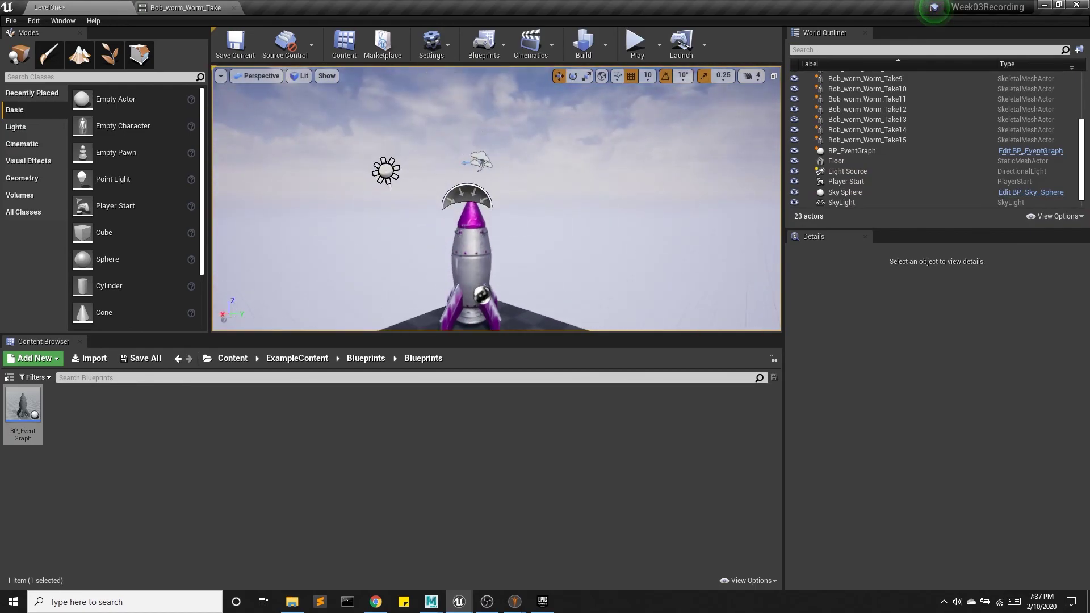
pyautogui.moveTo(470, 248); pyautogui.dragTo(470, 248, button='right')
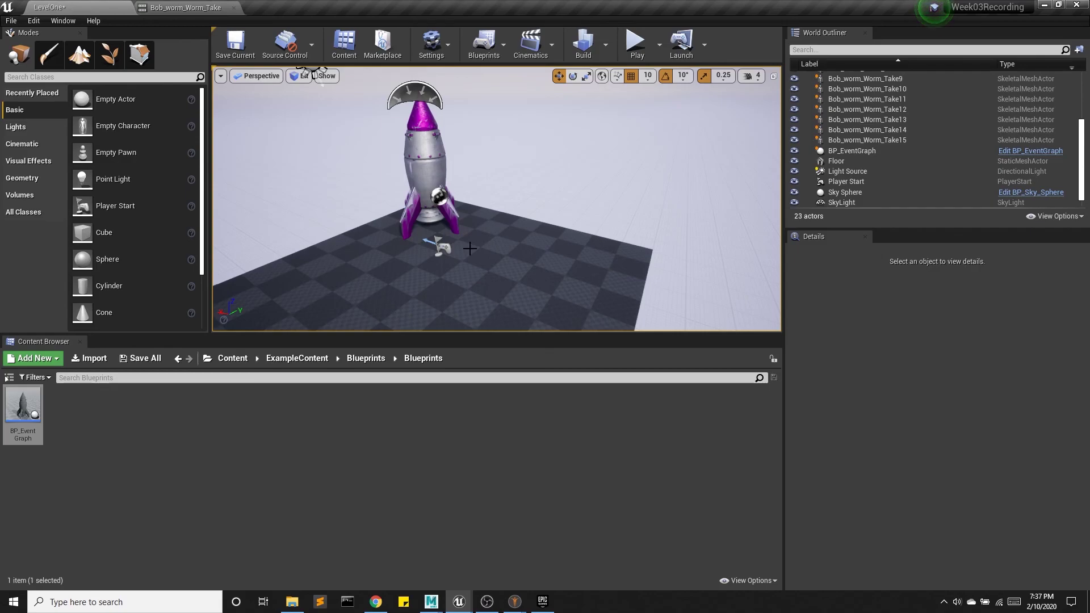
pyautogui.click(235, 42)
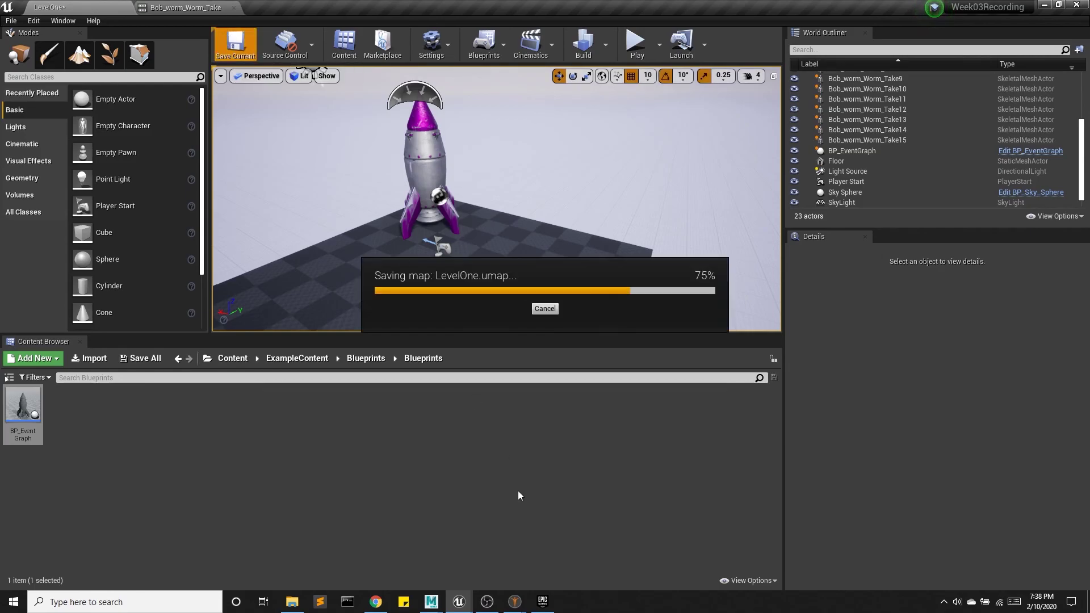